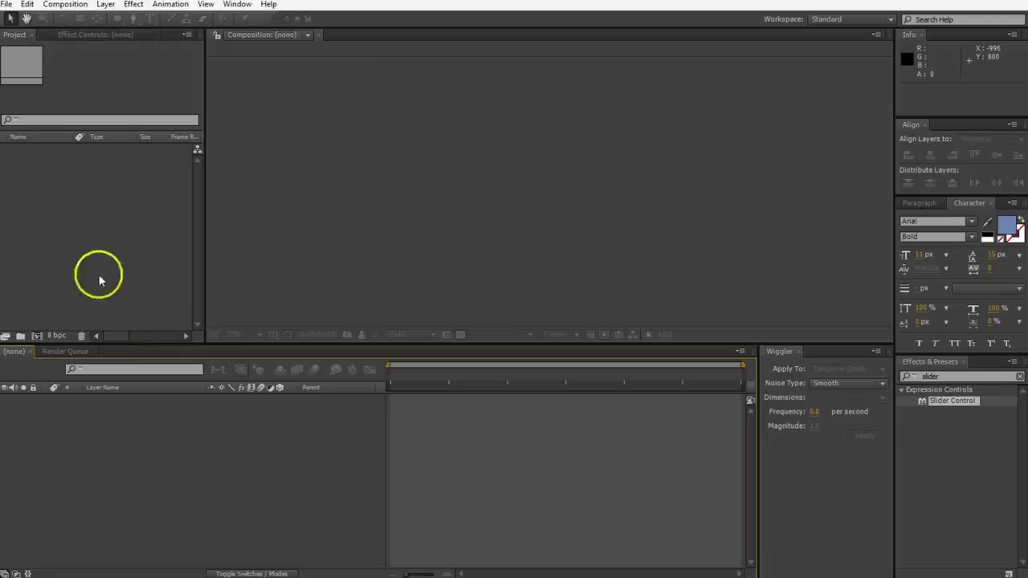
Create a 1920×1080 HDTV composition with a full-frame ellipse filled cyan (0B9BC0).
click(41, 334)
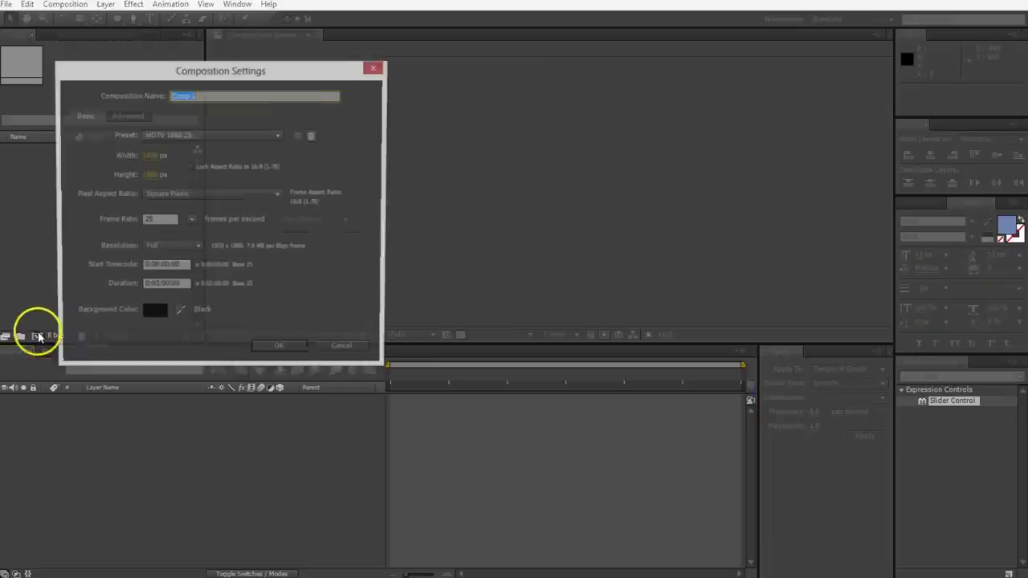
click(273, 352)
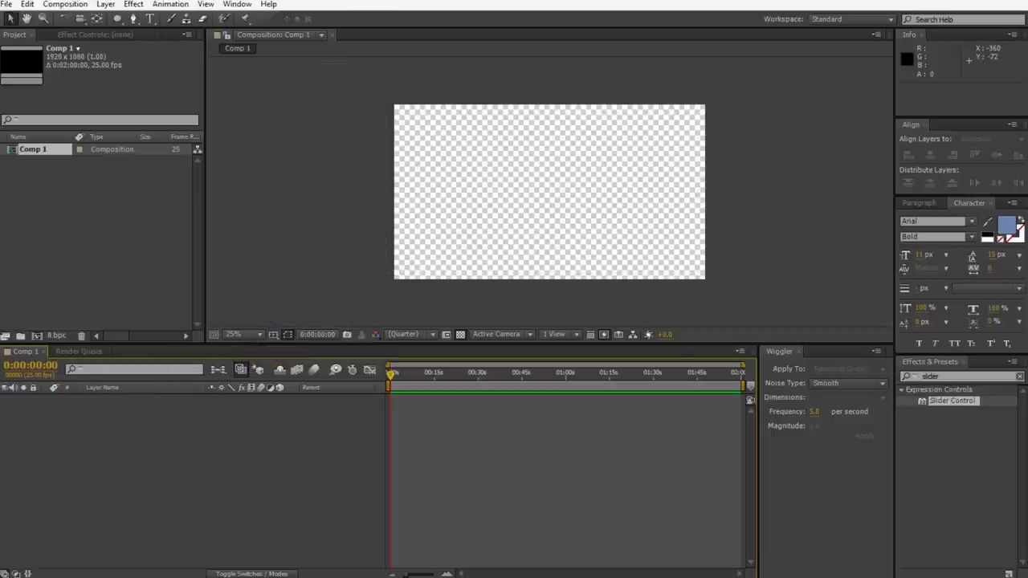
double_click(118, 18)
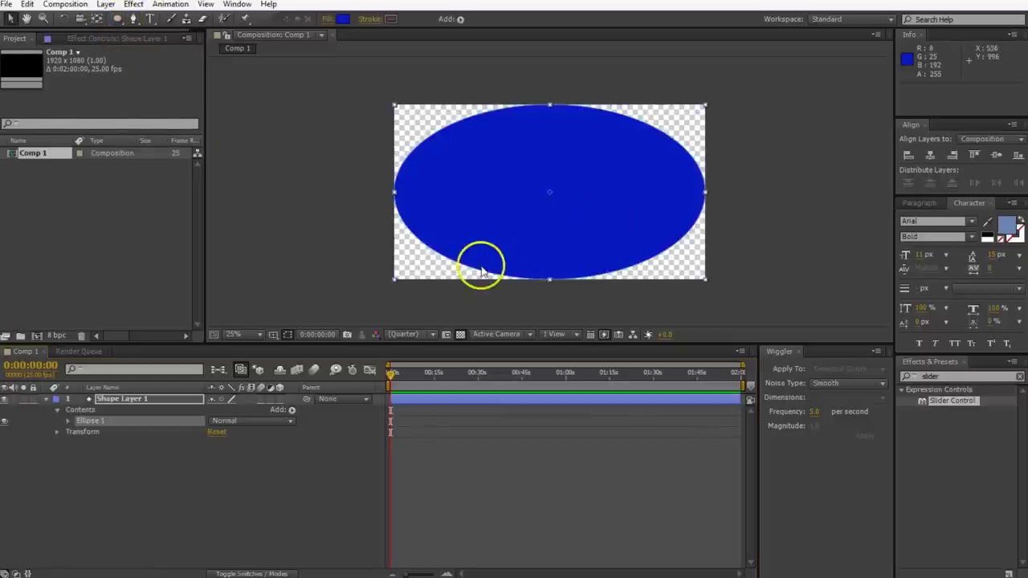
click(344, 19)
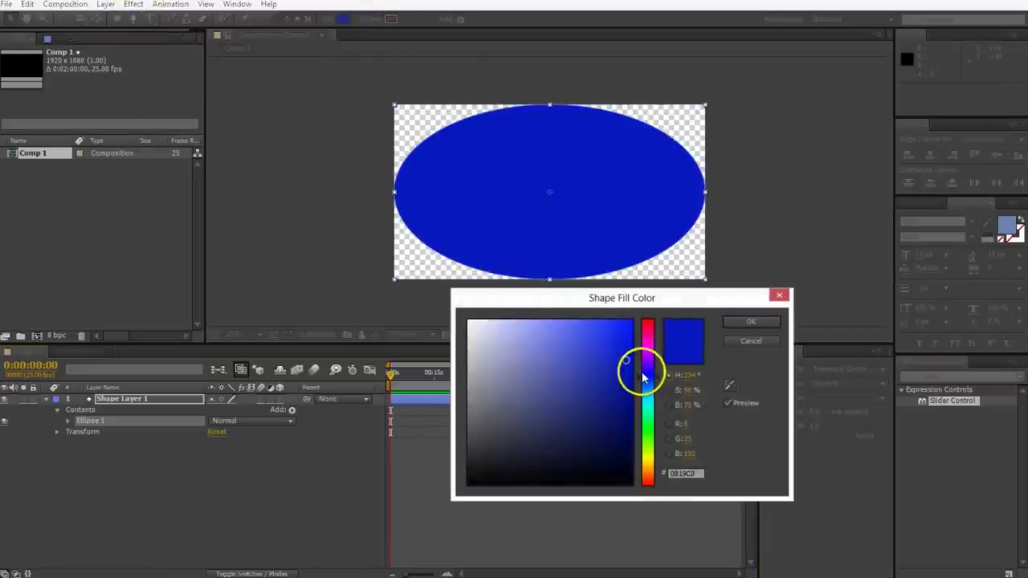
drag(647, 369, 652, 402)
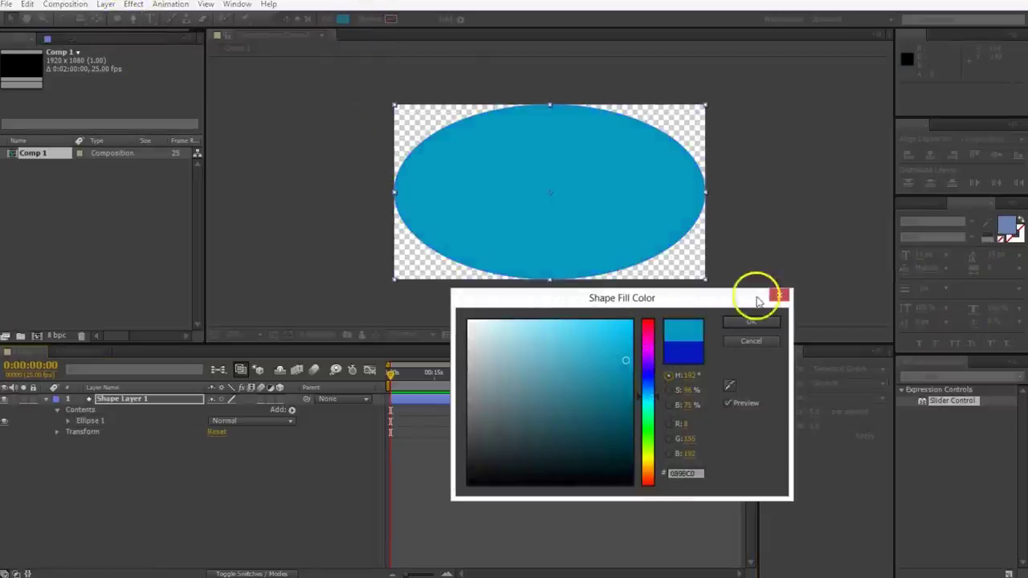
click(772, 323)
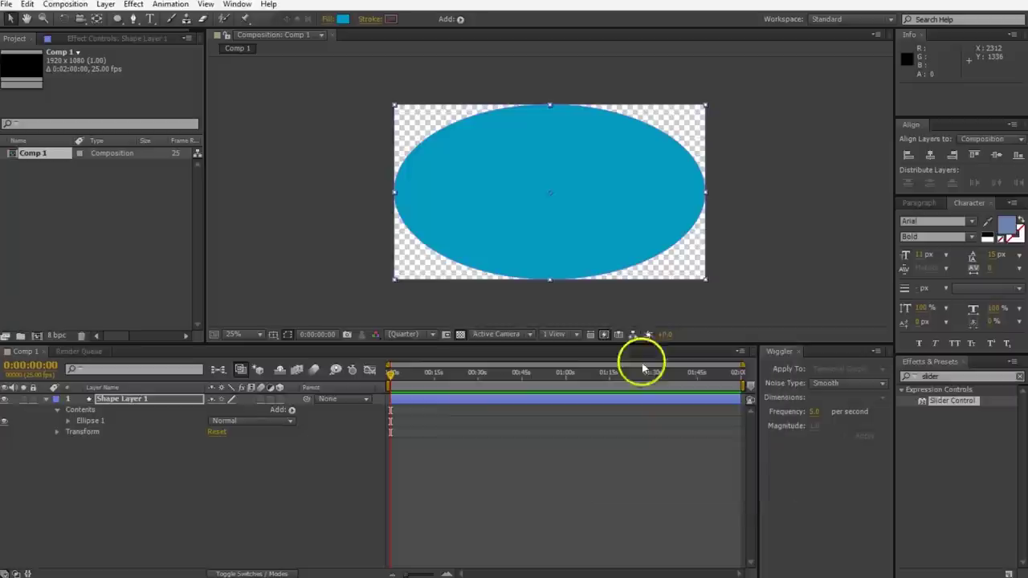
Set the ellipse path size to 750 × 750 to make a circle.
click(68, 420)
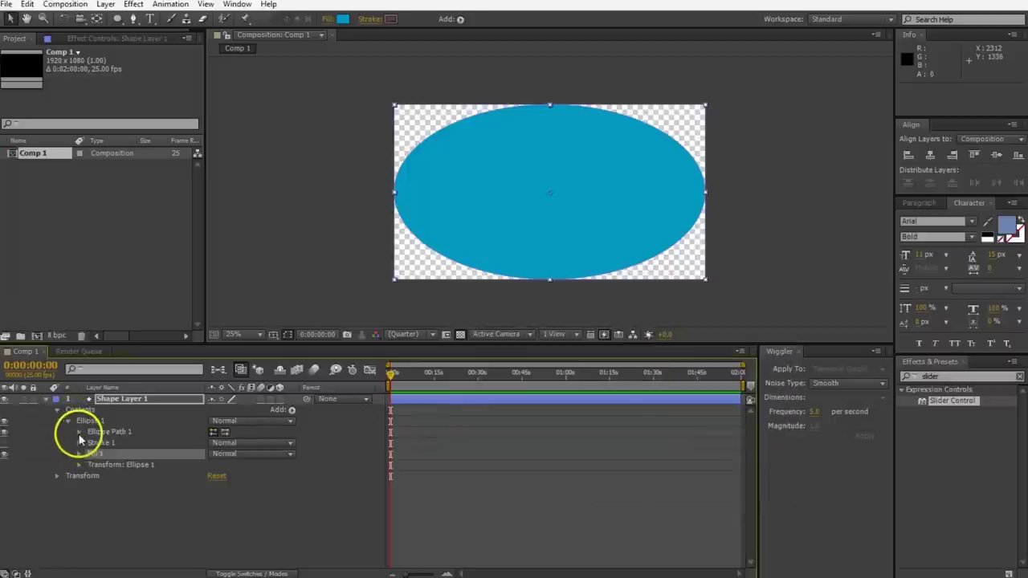
click(79, 432)
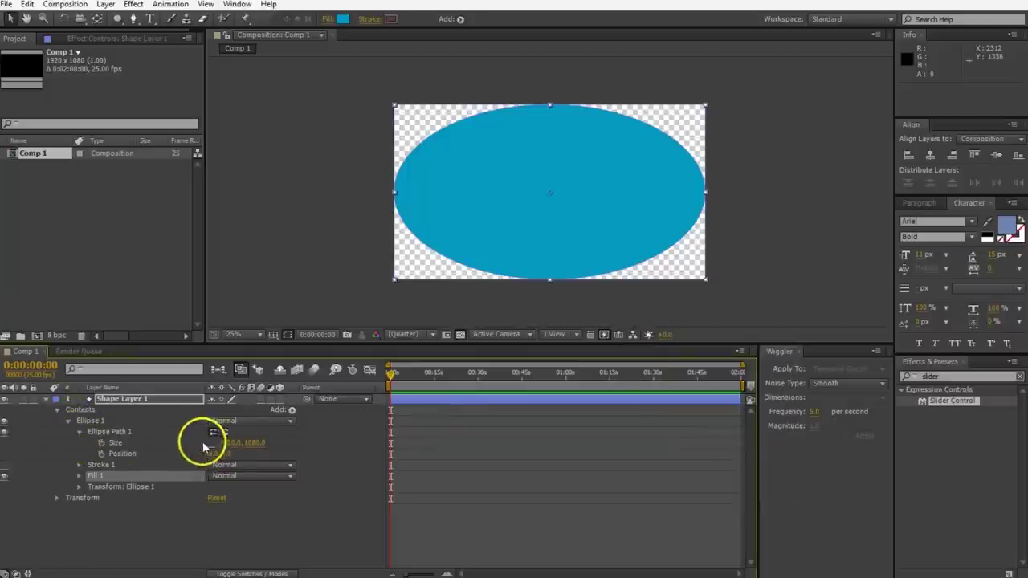
click(231, 444)
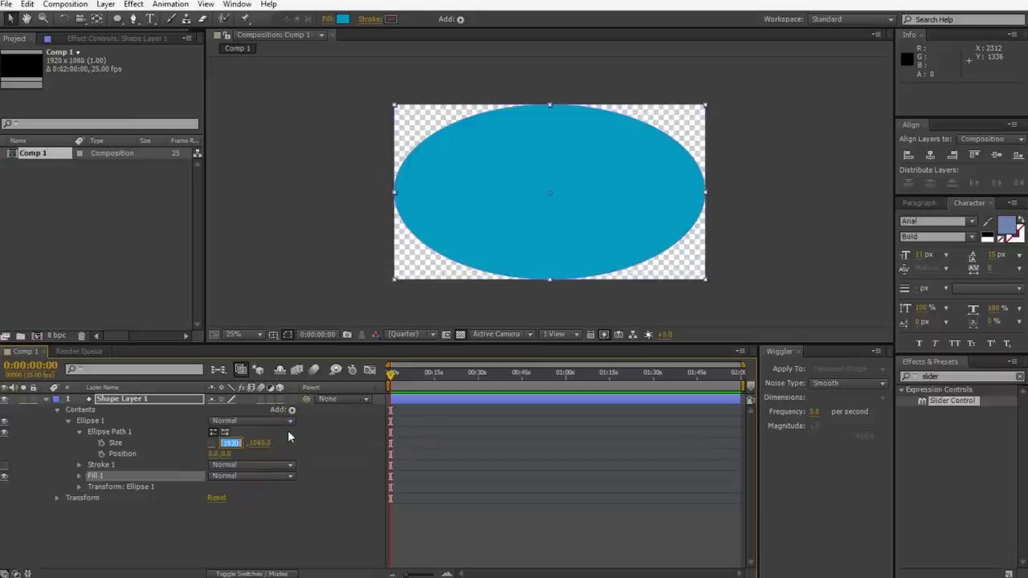
text(750)
key(Tab)
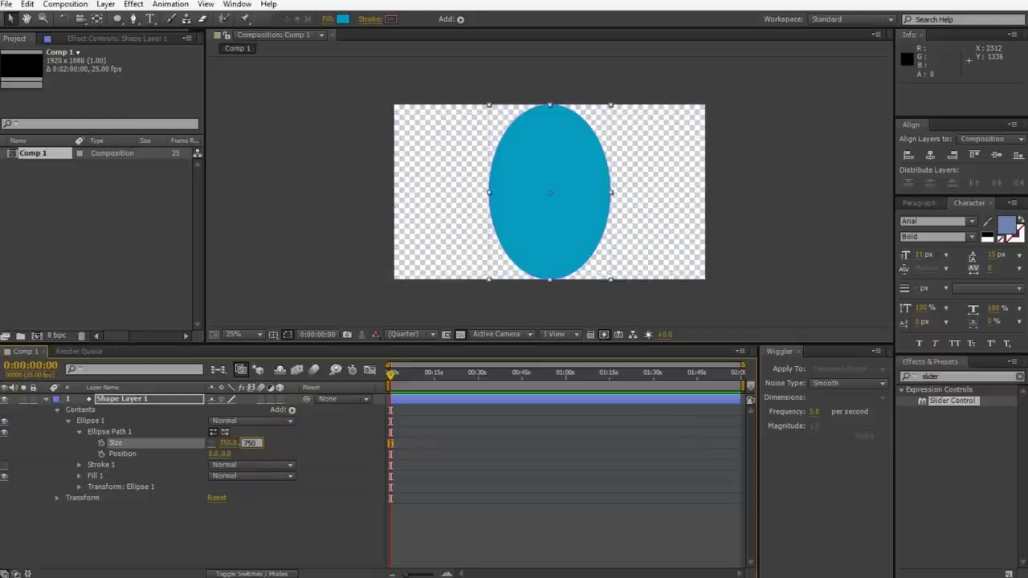
text(750)
key(Return)
Rename the shape layer to 'Wedge 1'.
click(188, 520)
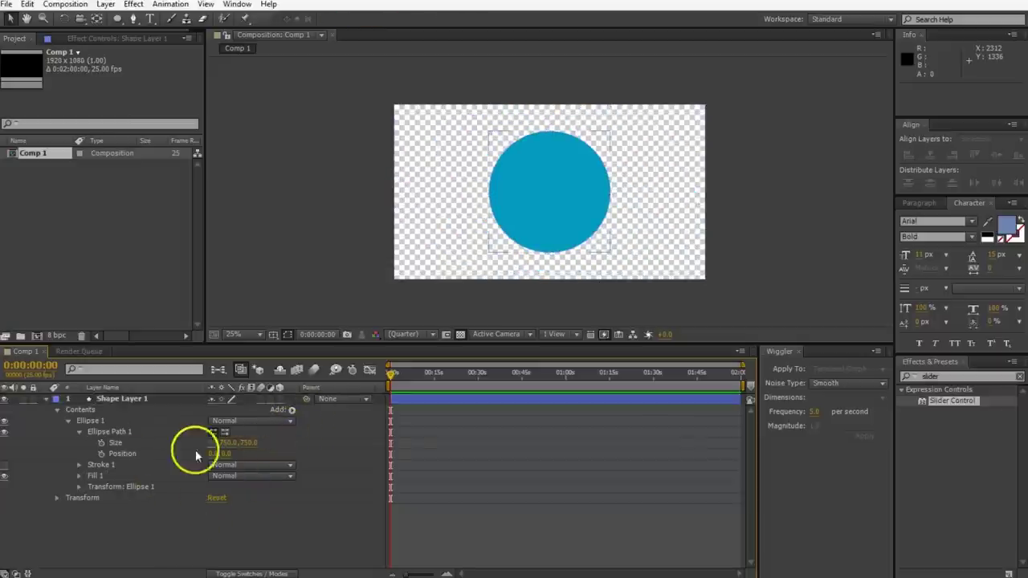
click(392, 399)
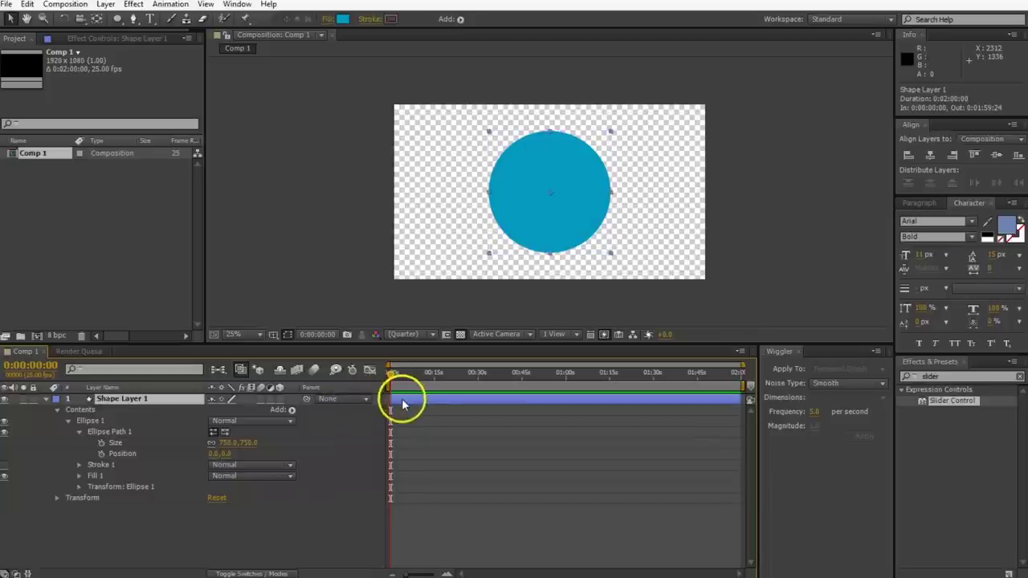
key(Return)
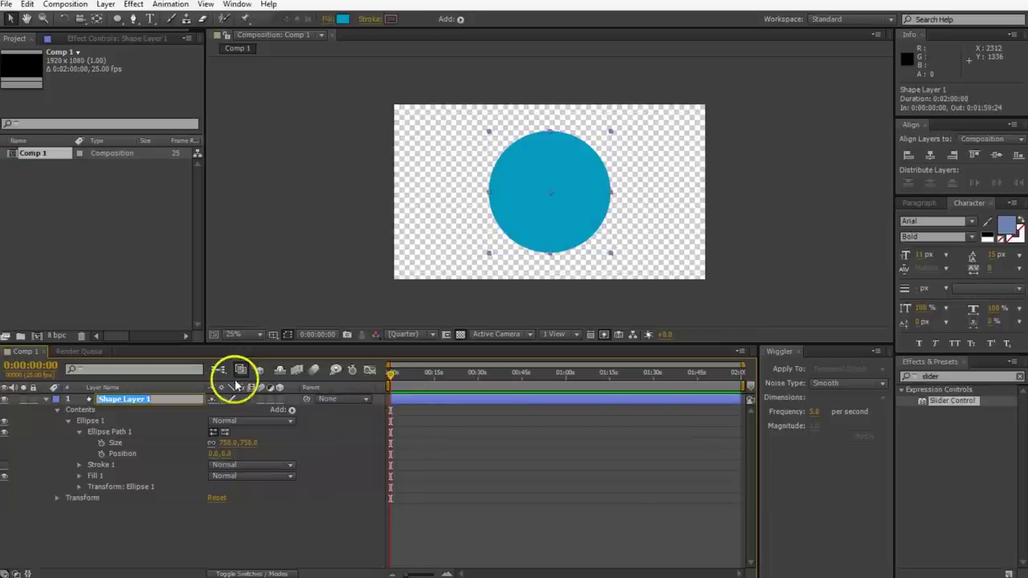
text(Wedge 1)
key(Return)
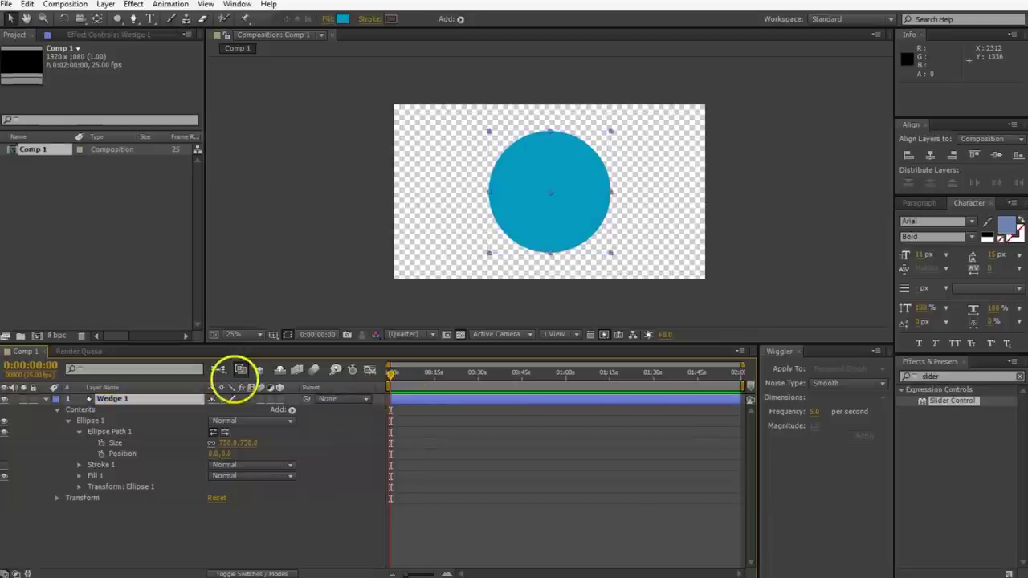
click(46, 400)
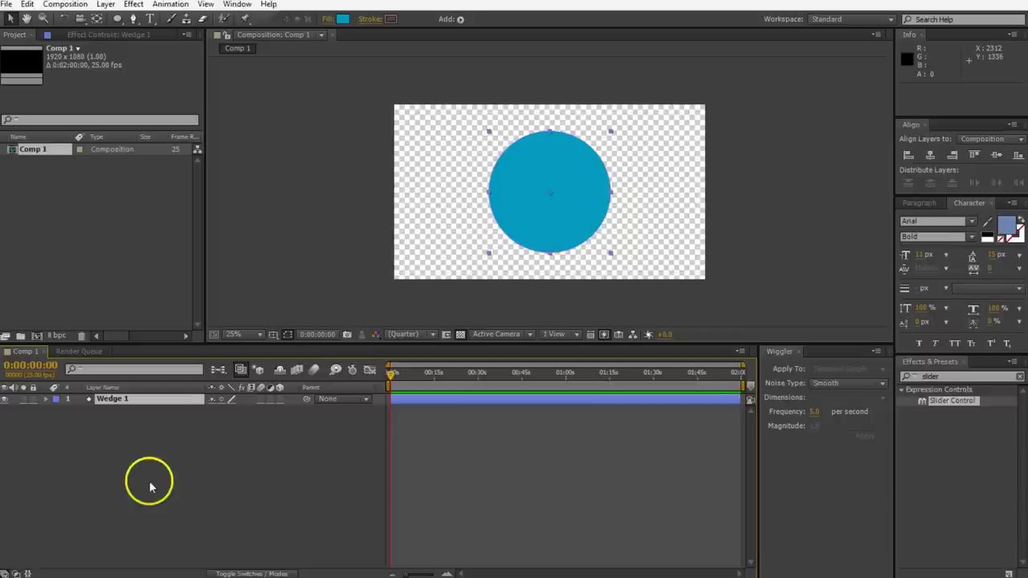
click(159, 461)
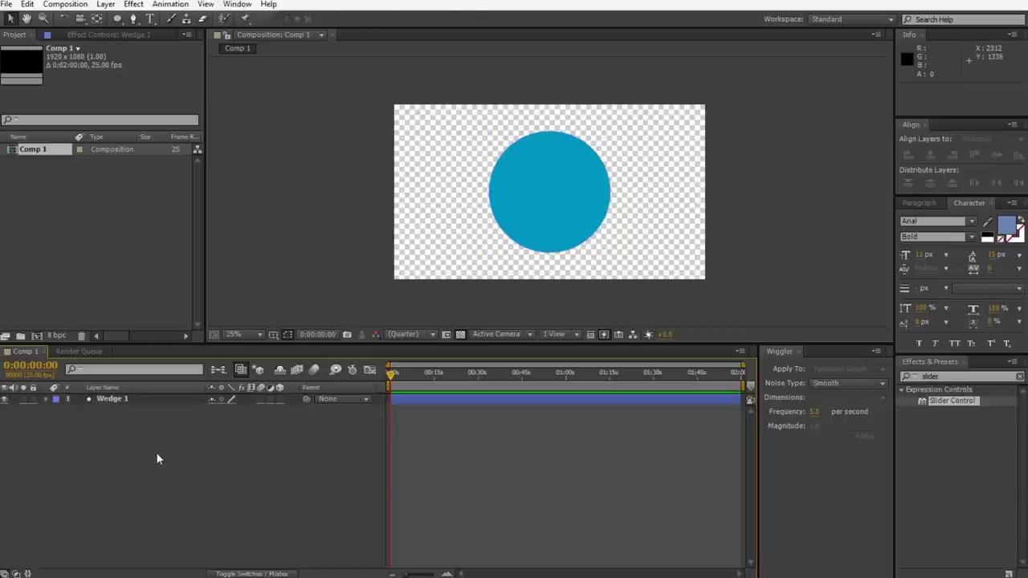
click(92, 401)
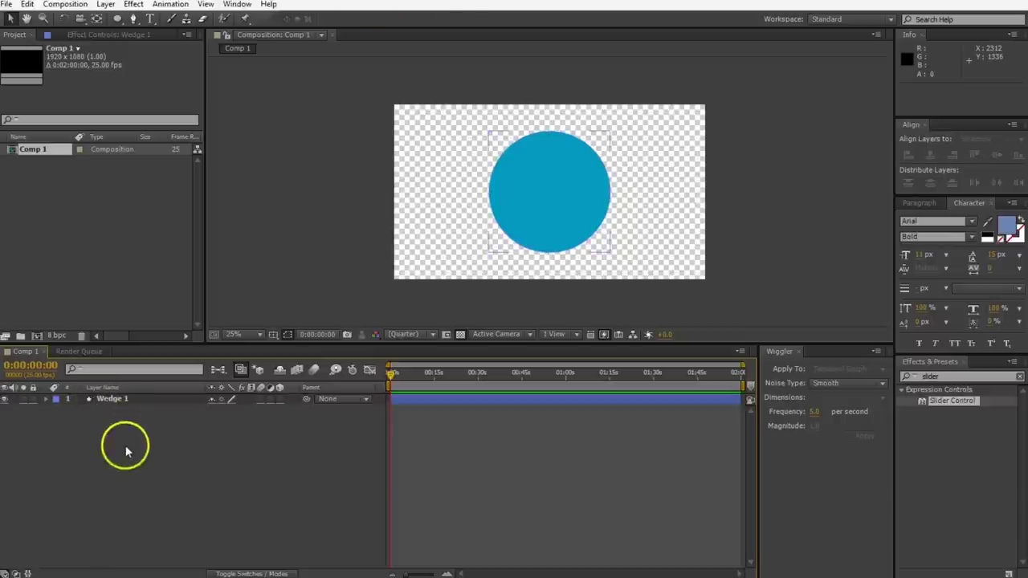
Add a new null object layer named 'Control'.
right_click(106, 461)
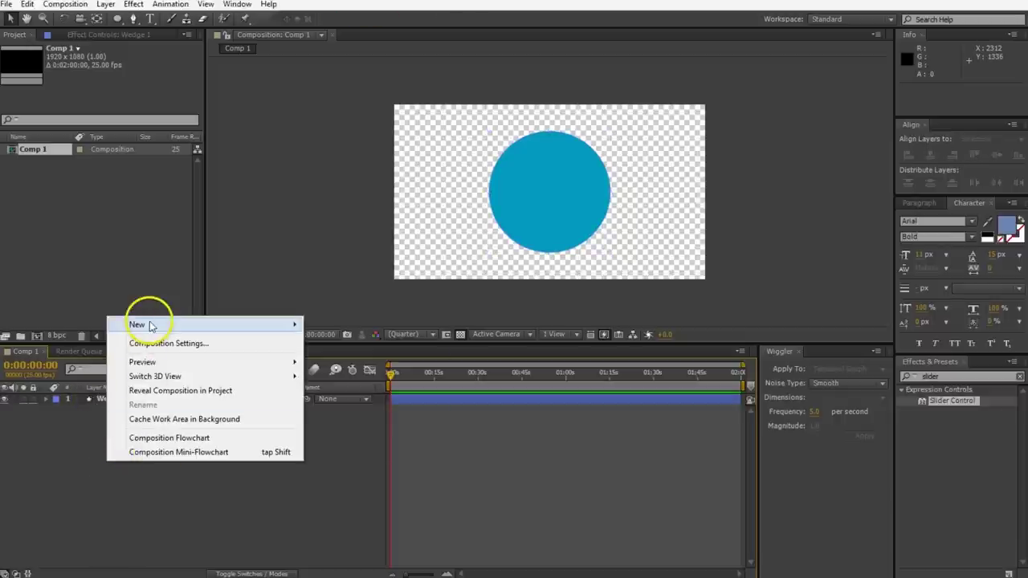
mouse_move(259, 323)
click(339, 402)
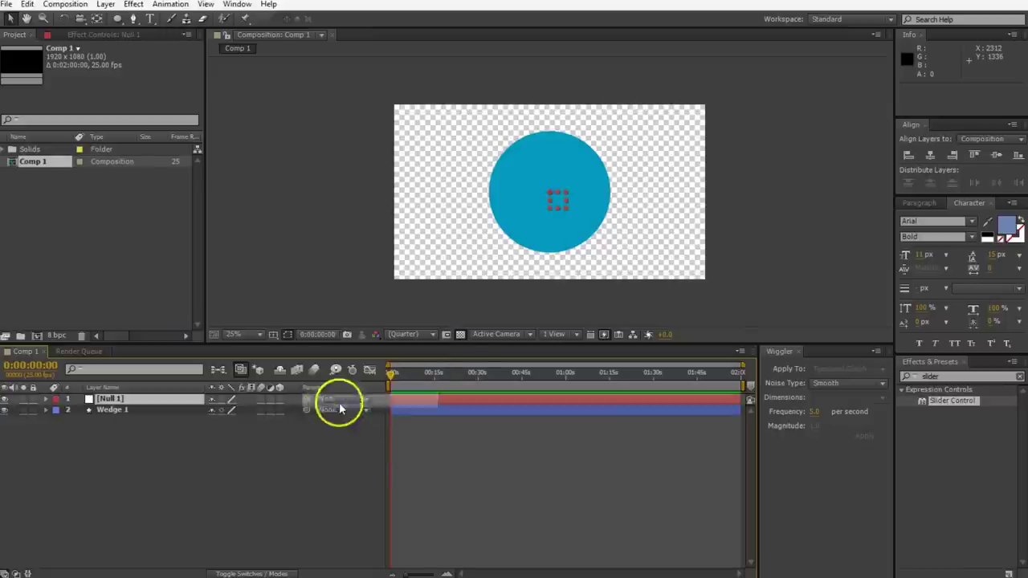
key(Return)
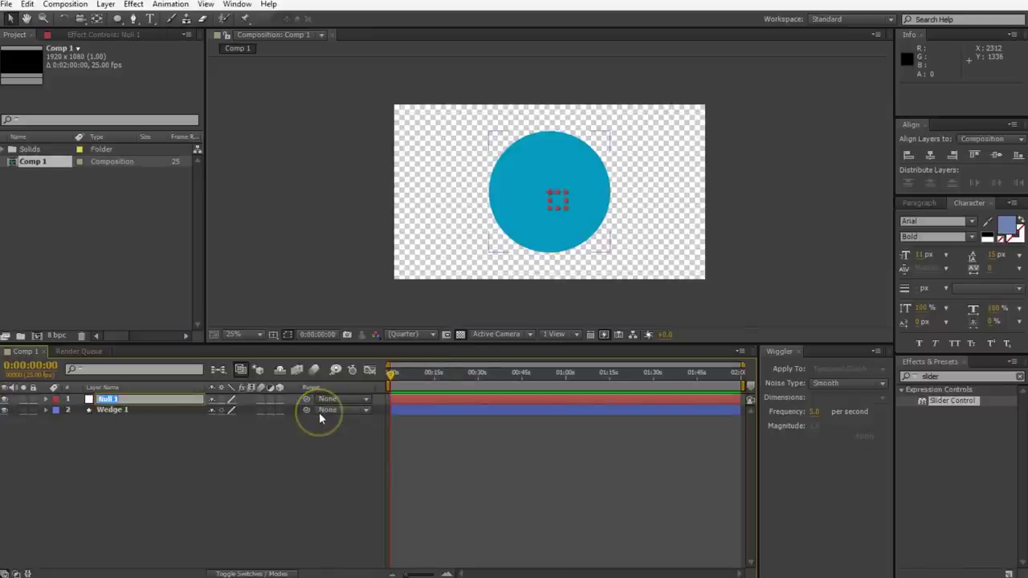
text(Control)
key(Return)
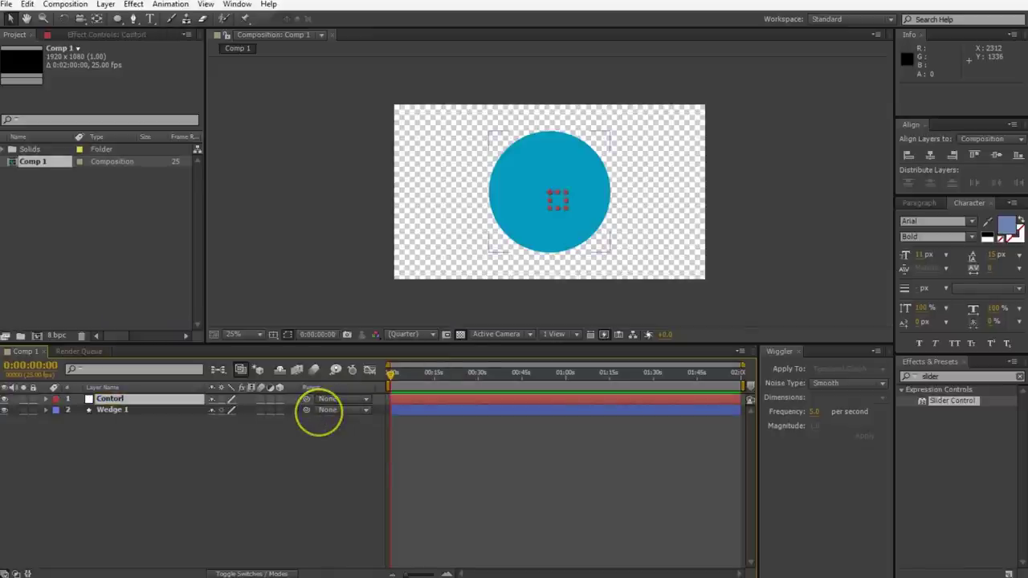
click(143, 400)
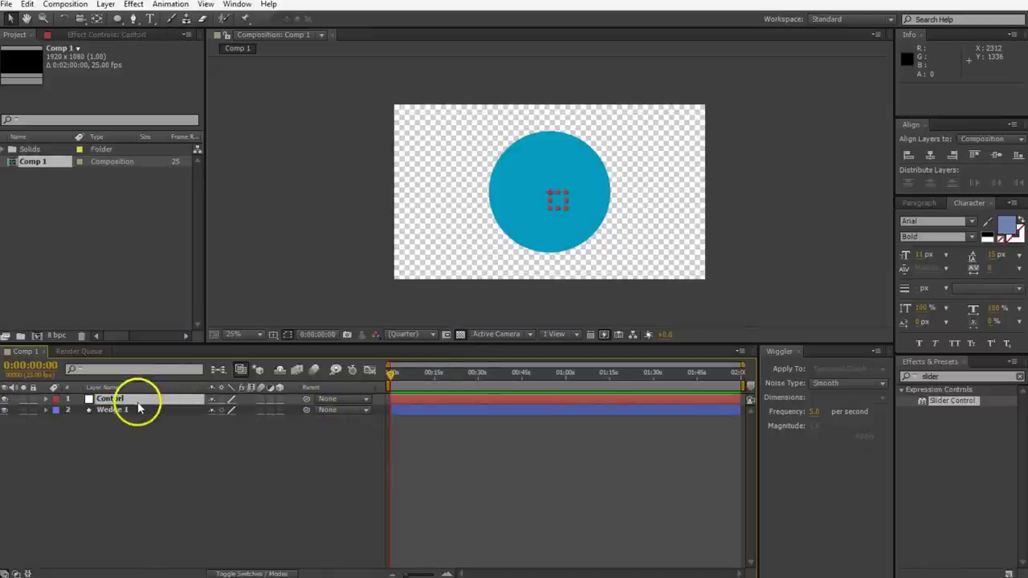
Apply a Slider Control effect to the null layer and set it to 25.
click(929, 376)
text(slider)
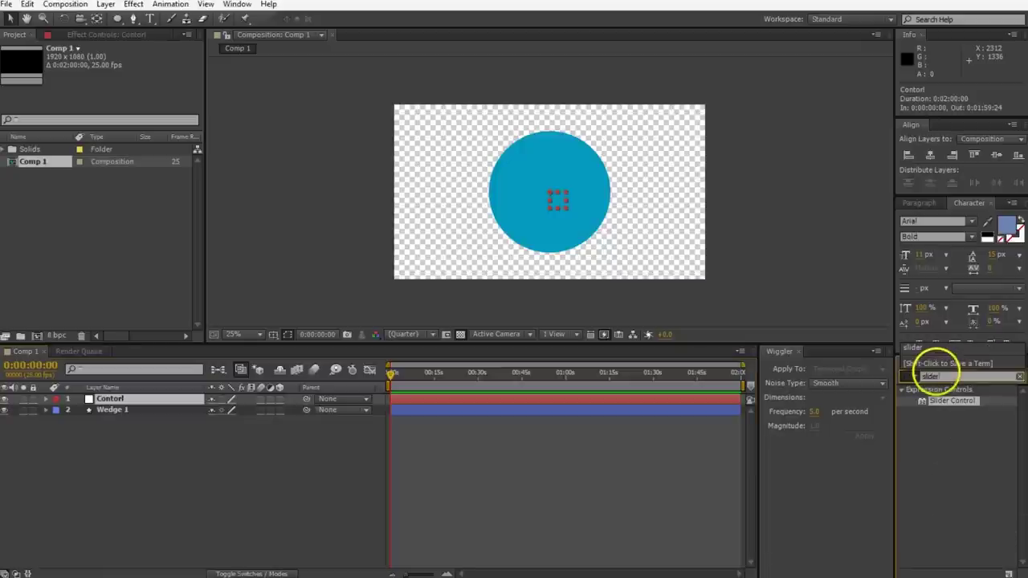
double_click(952, 403)
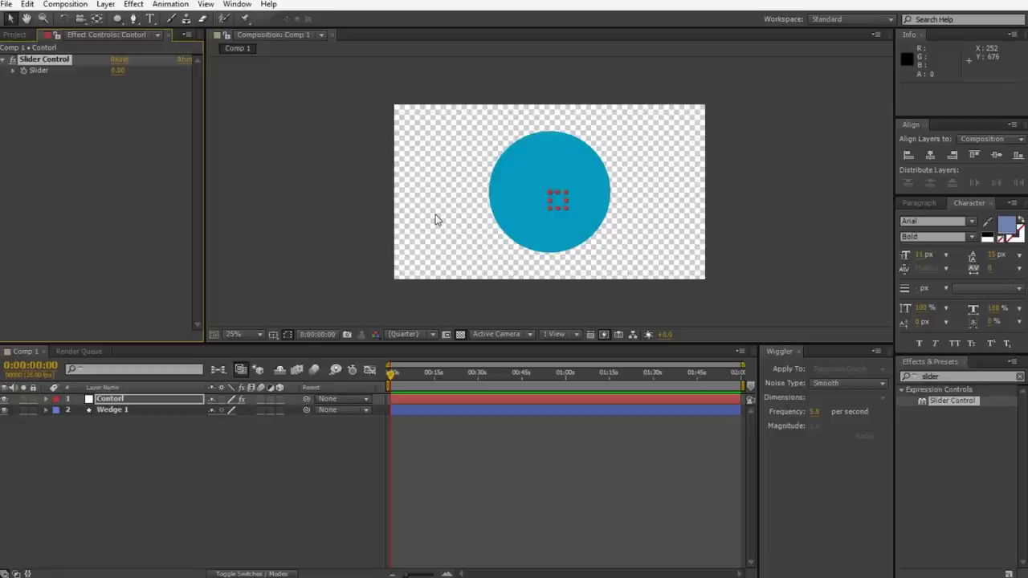
click(553, 166)
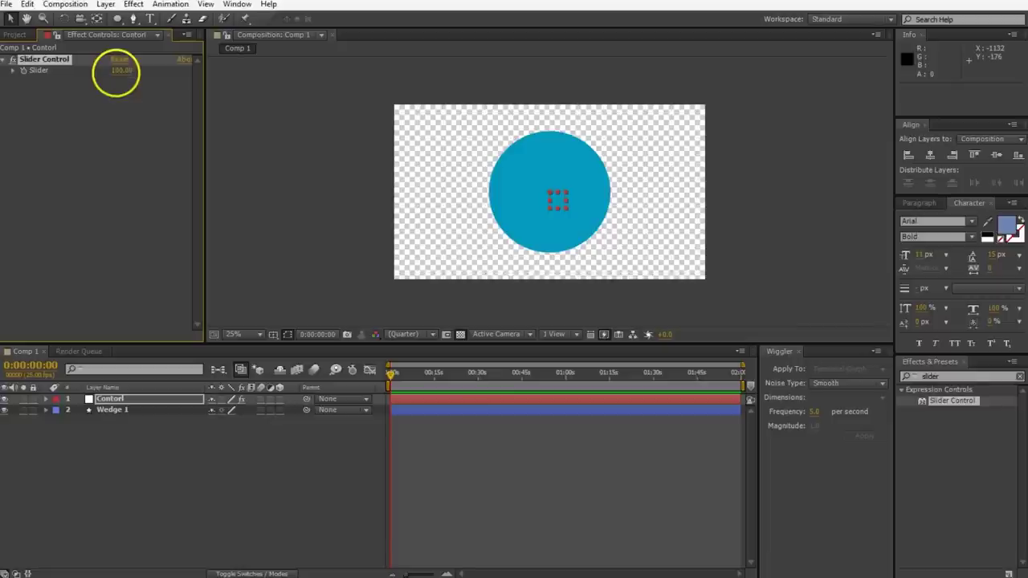
click(120, 71)
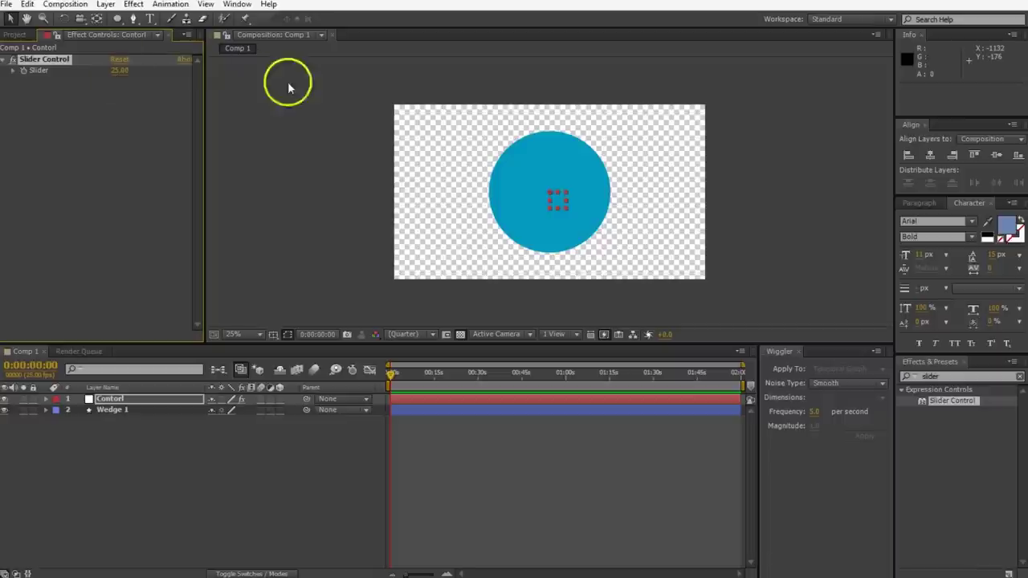
click(547, 183)
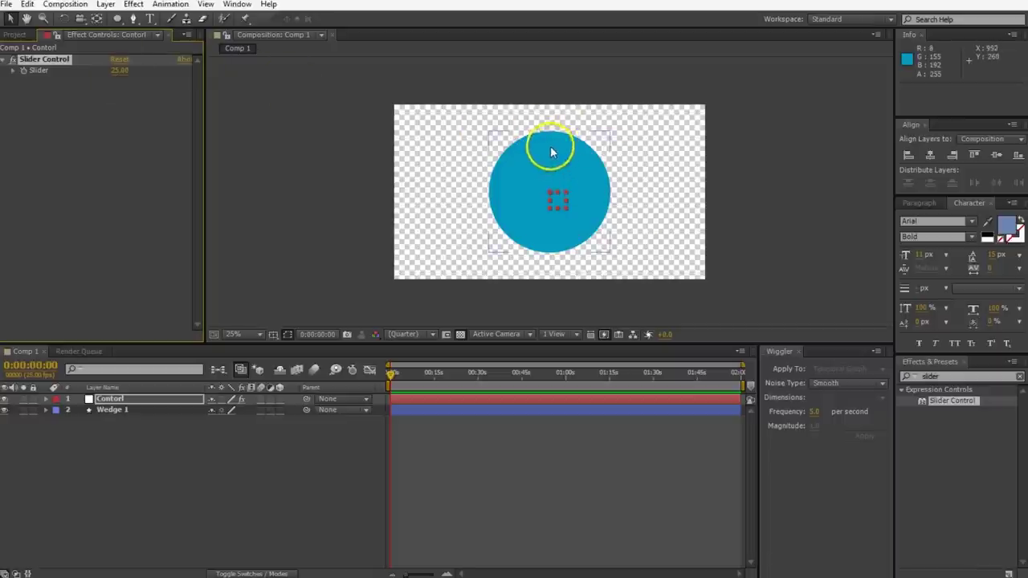
Apply Radial Wipe to Wedge 1 at 91% Transition Completion, wiping Counterclockwise.
click(145, 412)
click(962, 376)
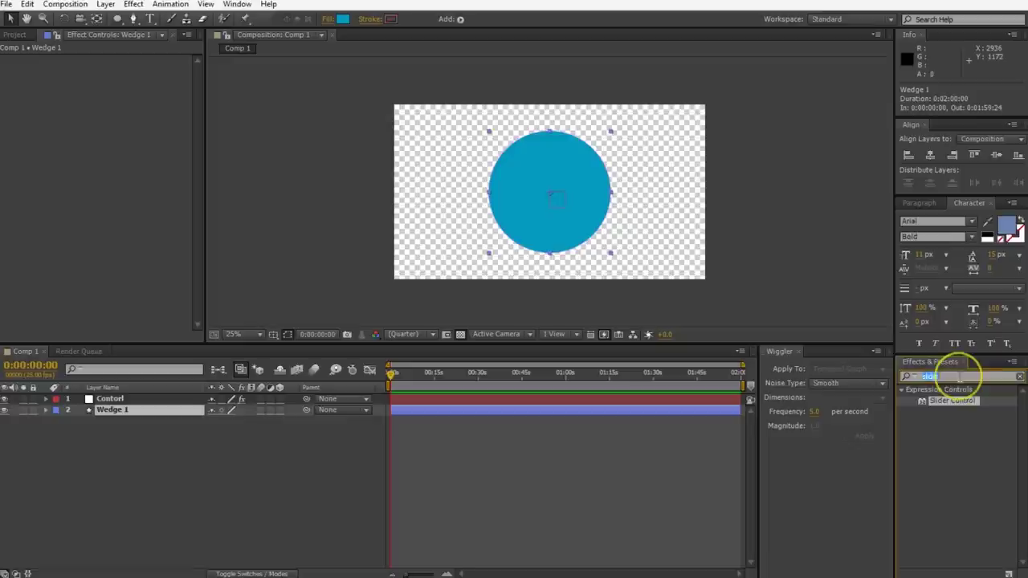
text(radial)
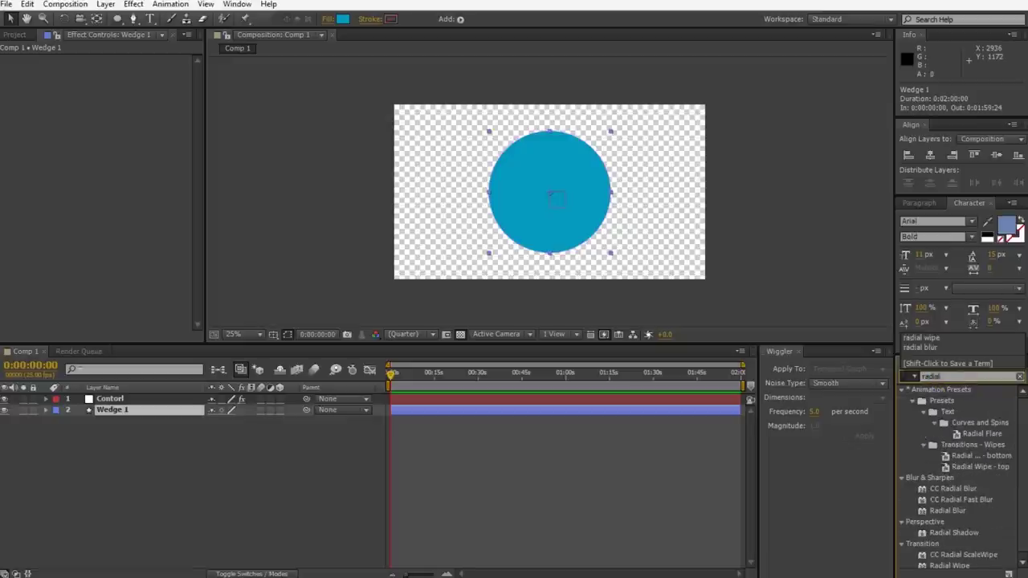
text( wipe)
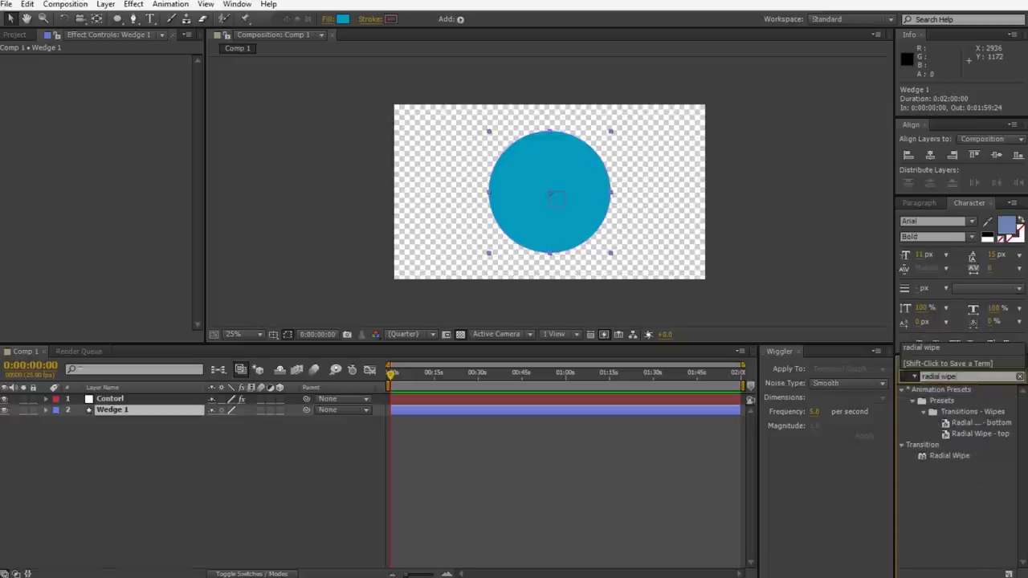
click(951, 457)
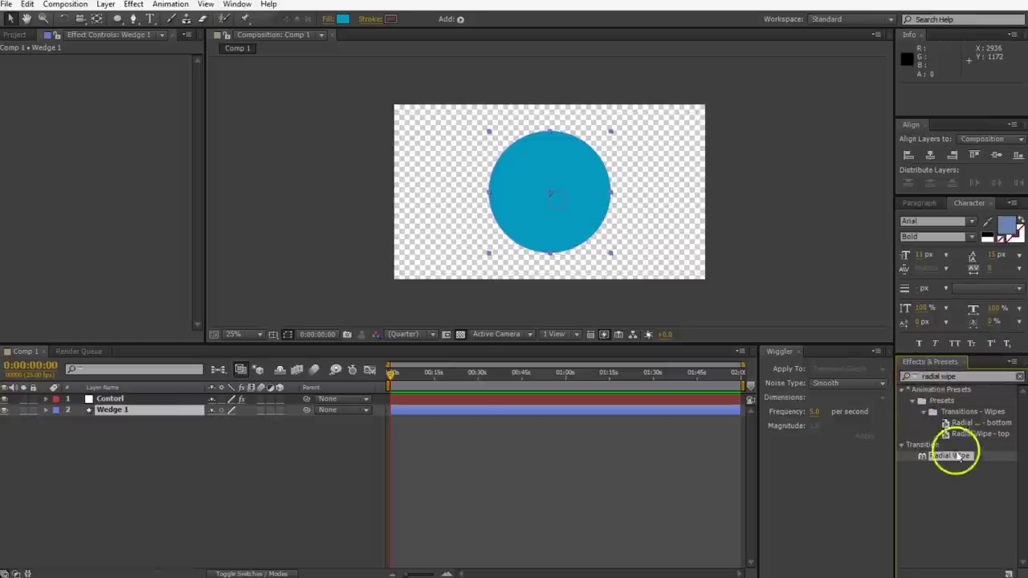
drag(949, 455, 461, 413)
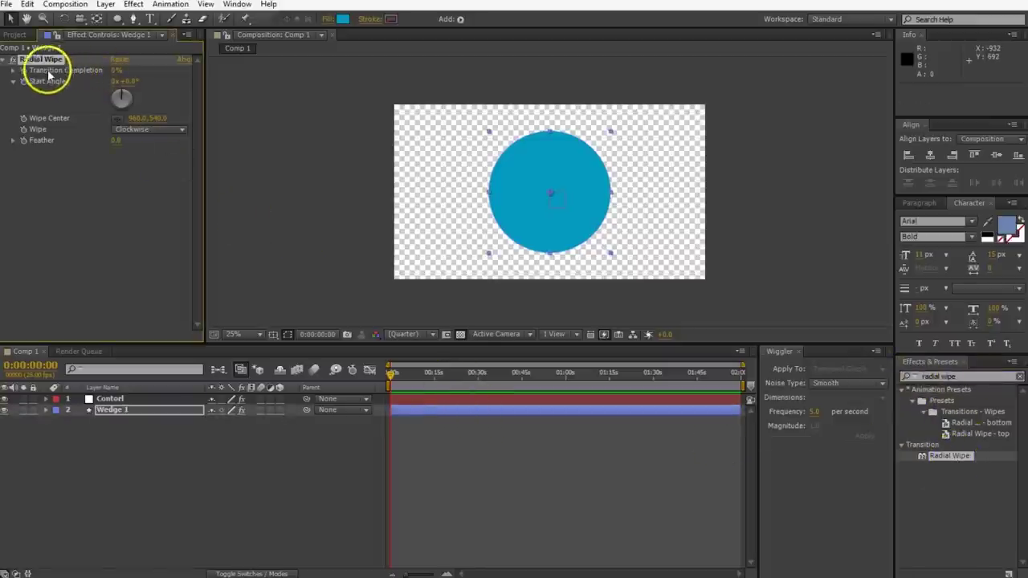
drag(116, 72, 115, 74)
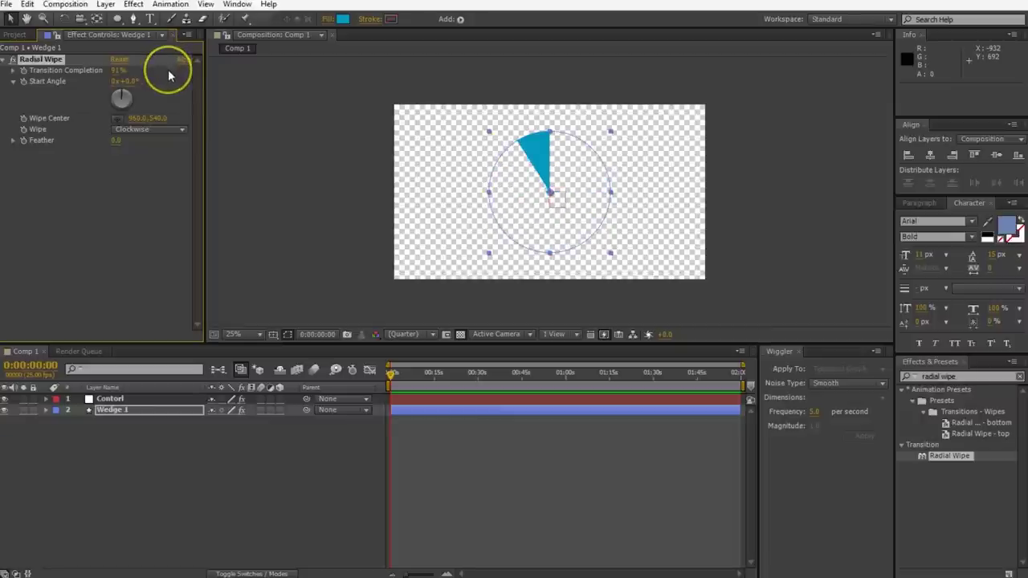
click(137, 130)
click(147, 158)
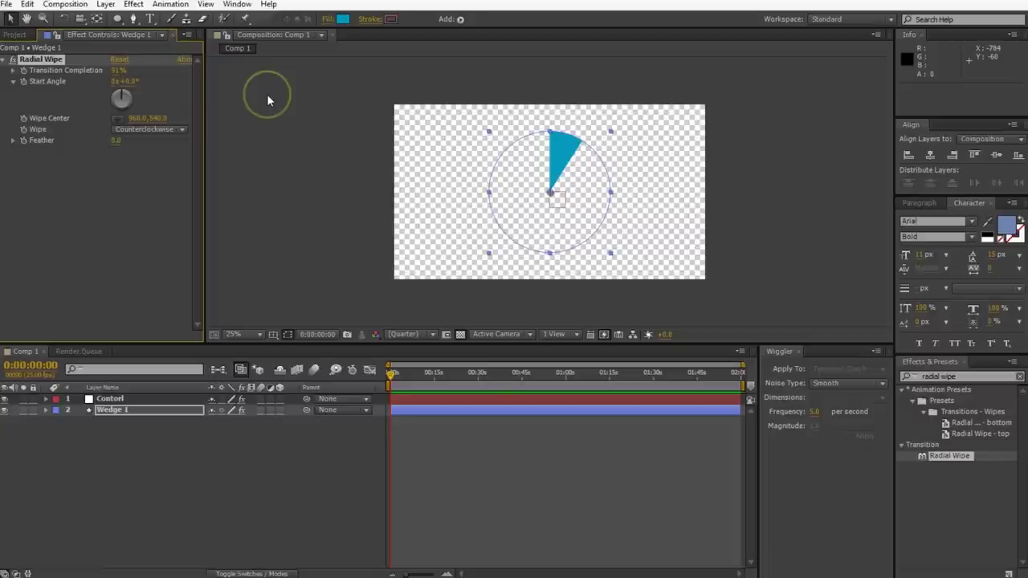
Drive Wedge 1's Transition Completion with a 100-minus expression linked to the Control slider, reading 75%.
alt+click(24, 71)
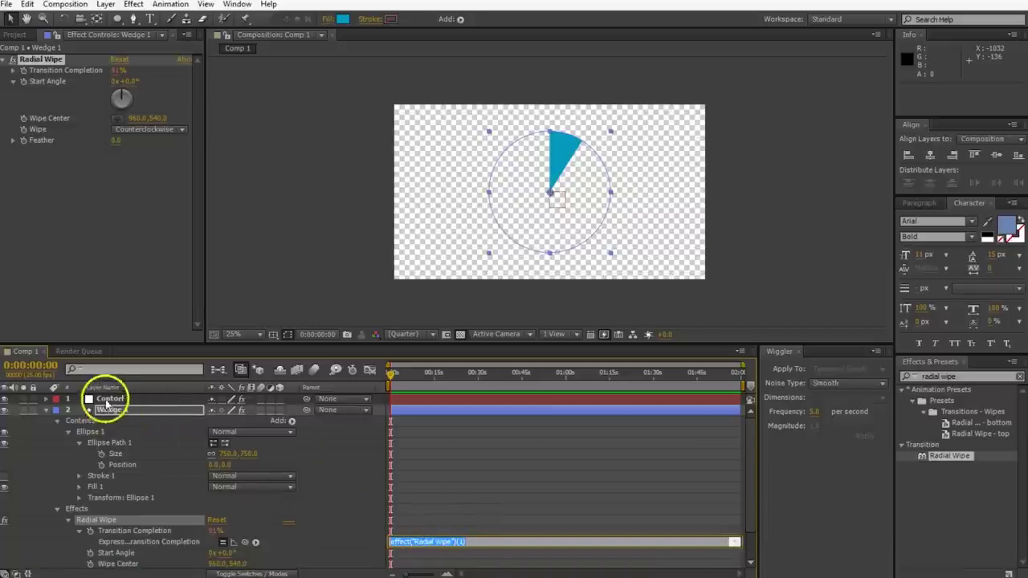
click(108, 398)
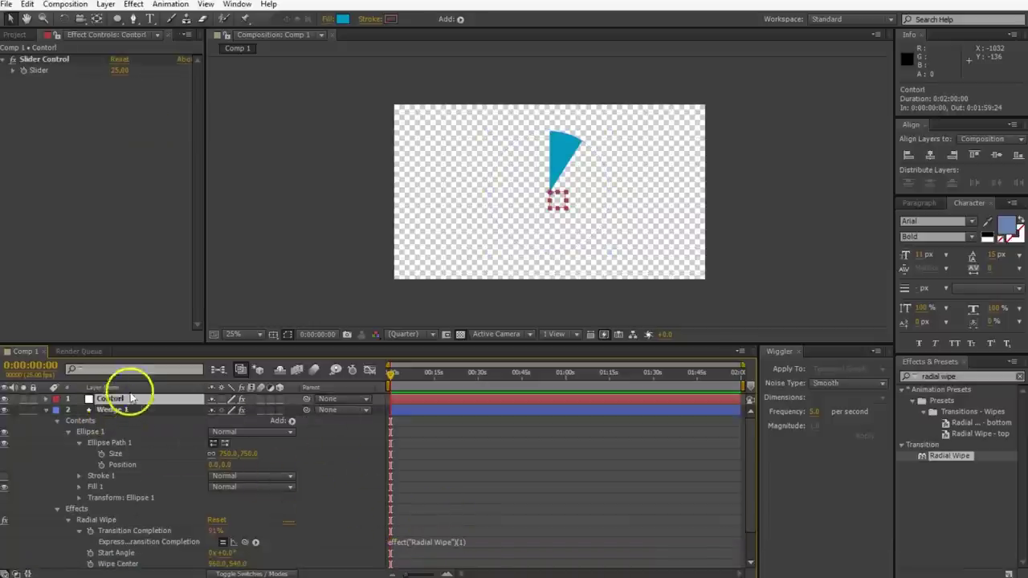
click(58, 39)
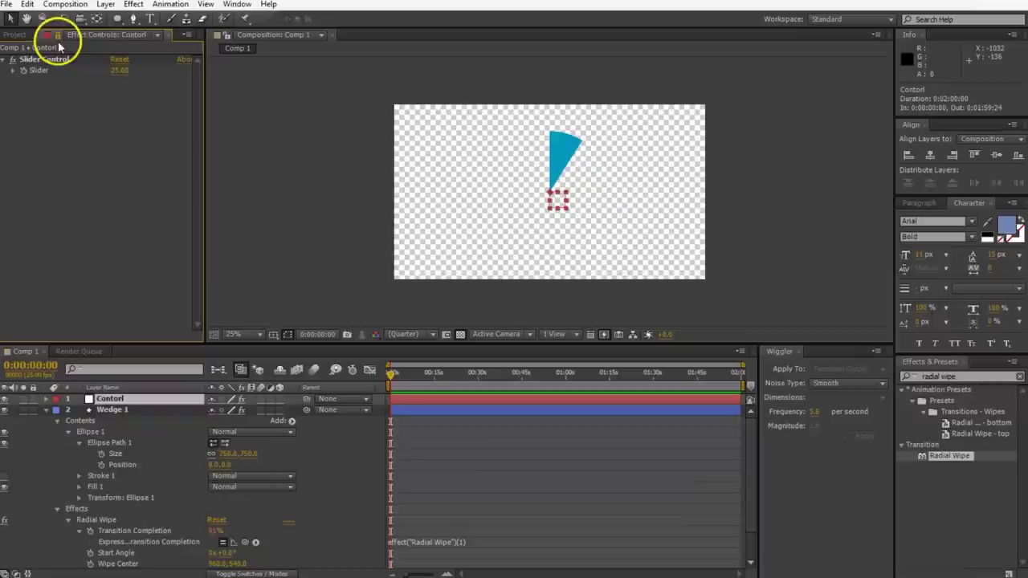
click(431, 541)
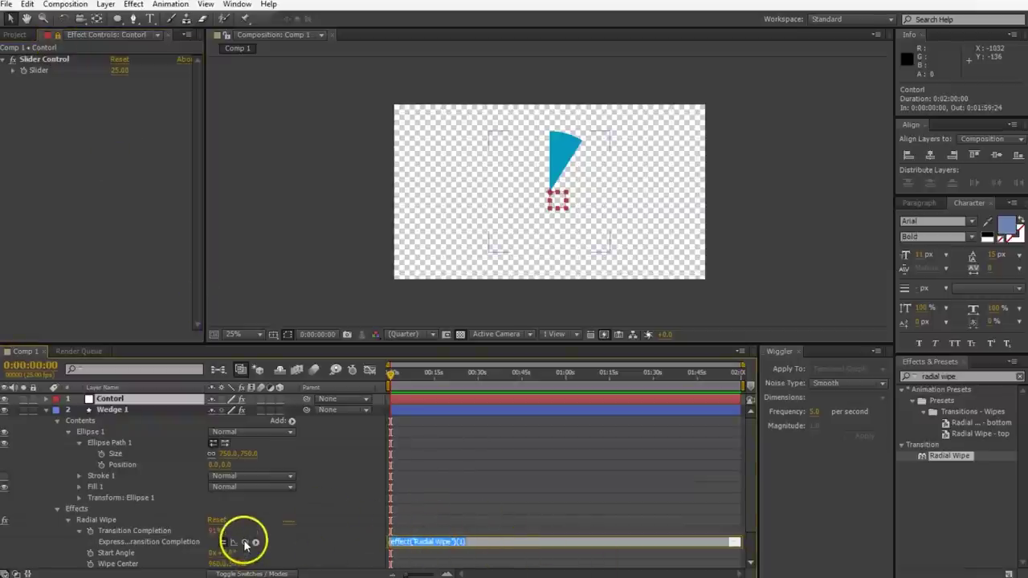
drag(245, 544, 32, 70)
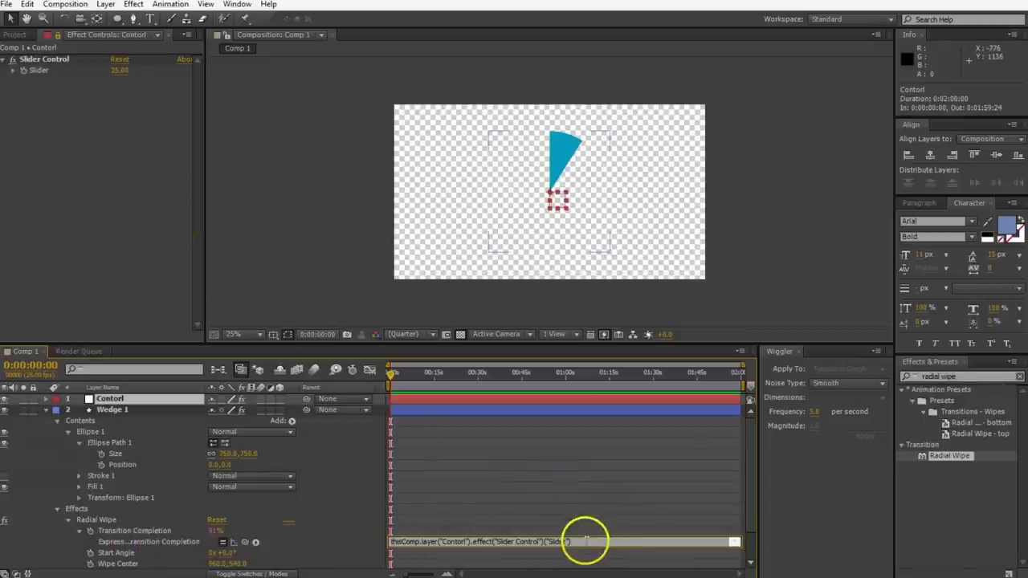
drag(505, 539, 356, 551)
click(394, 542)
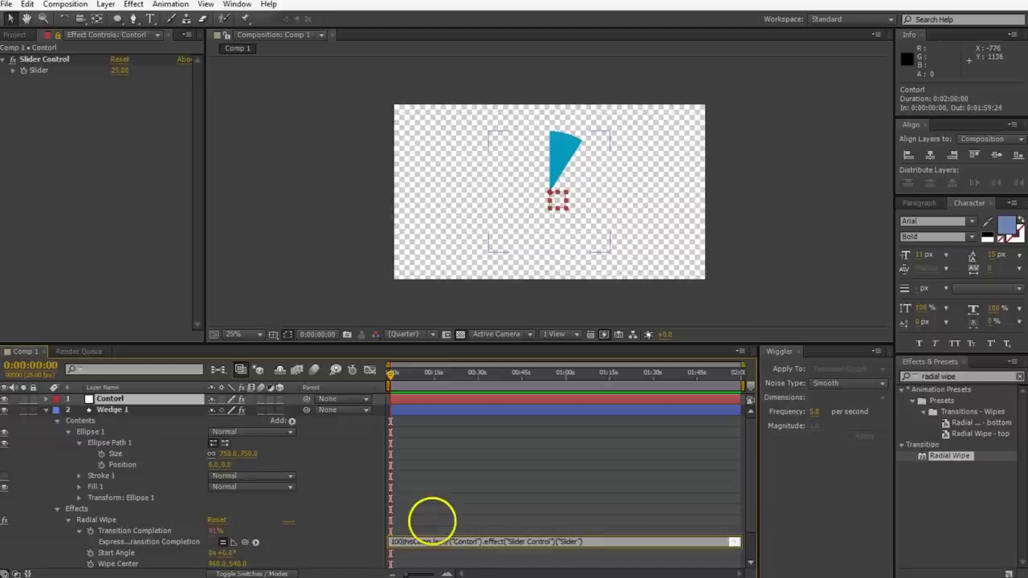
key(KP_Enter)
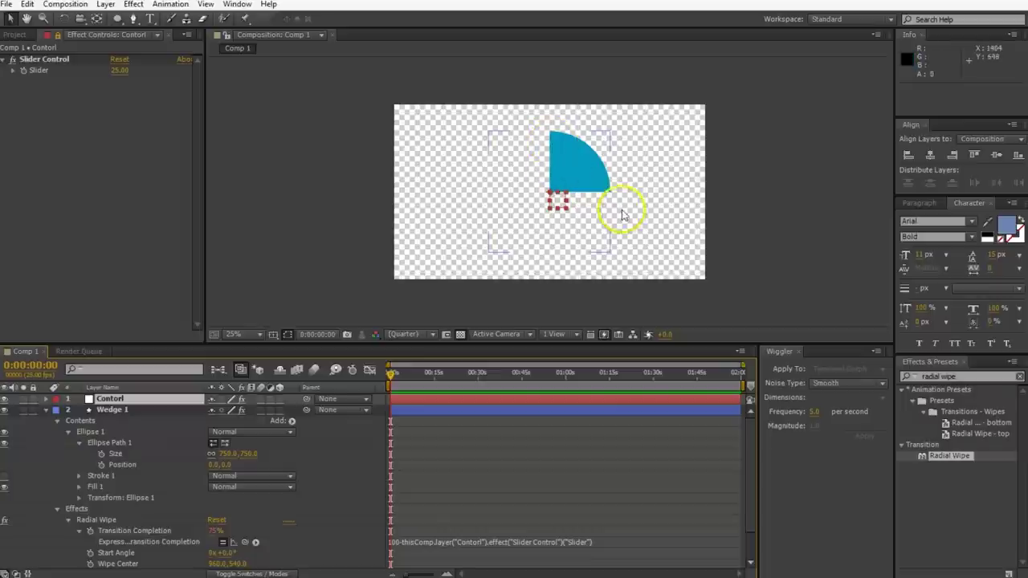
click(47, 411)
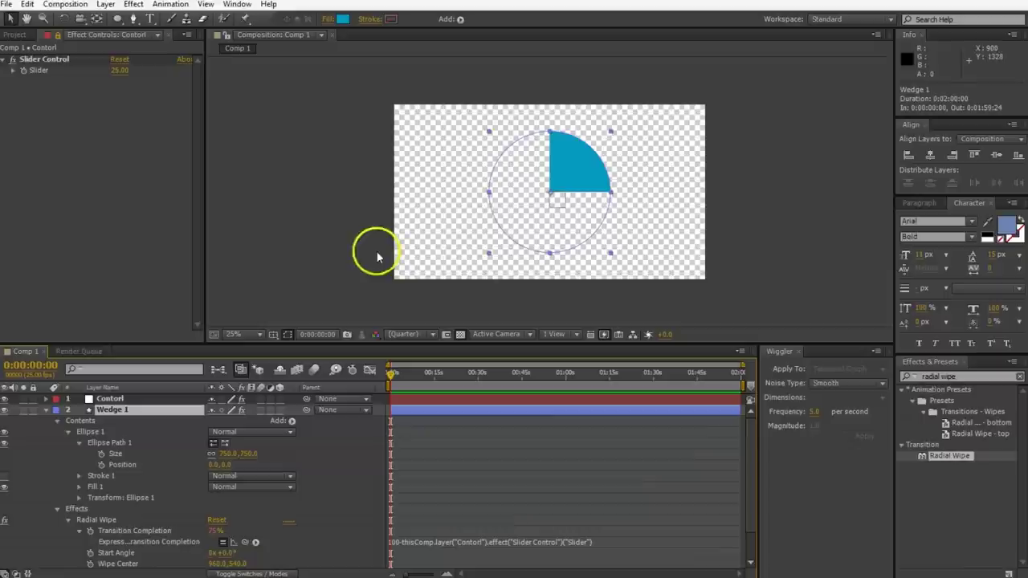
scroll(73, 547, down, 3)
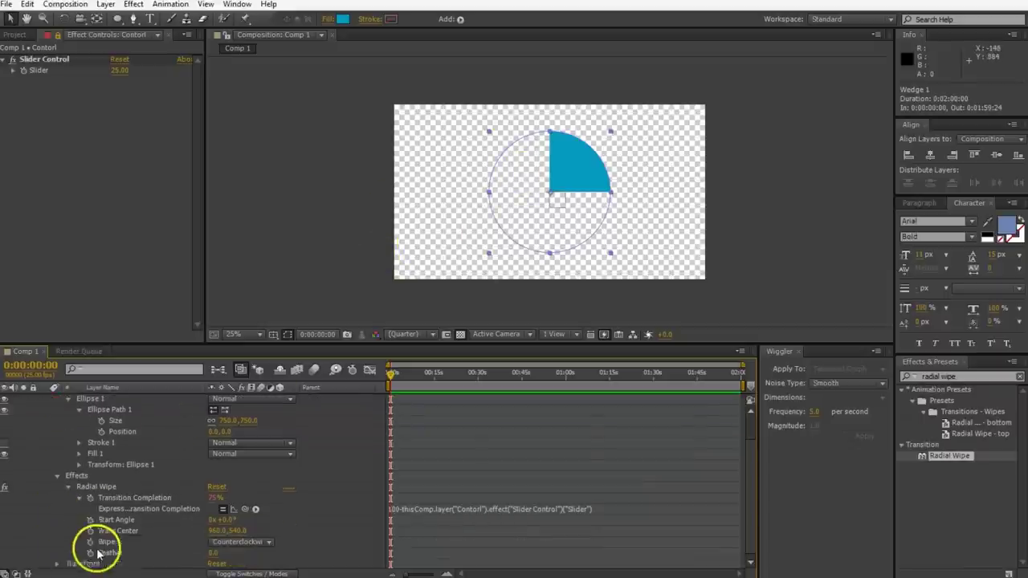
click(127, 520)
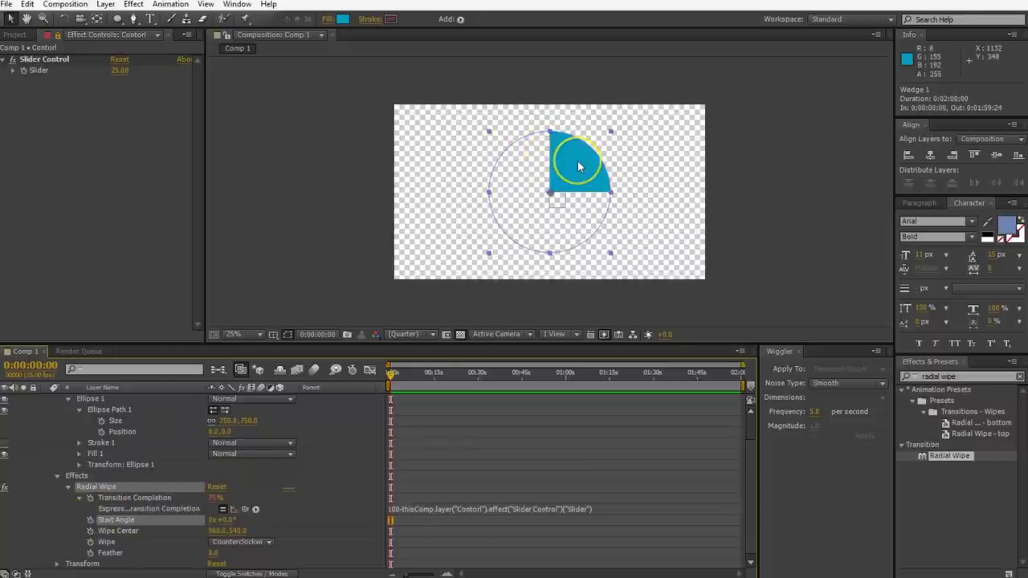
Duplicate Wedge 1 as Wedge 2 and change its fill to red (C00823).
scroll(133, 486, up, 3)
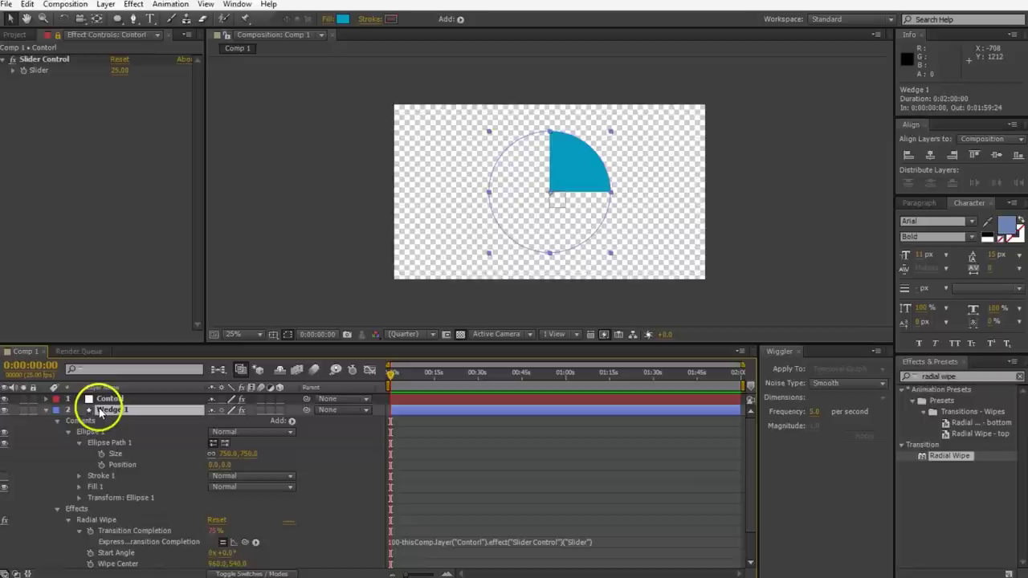
key(ctrl+d)
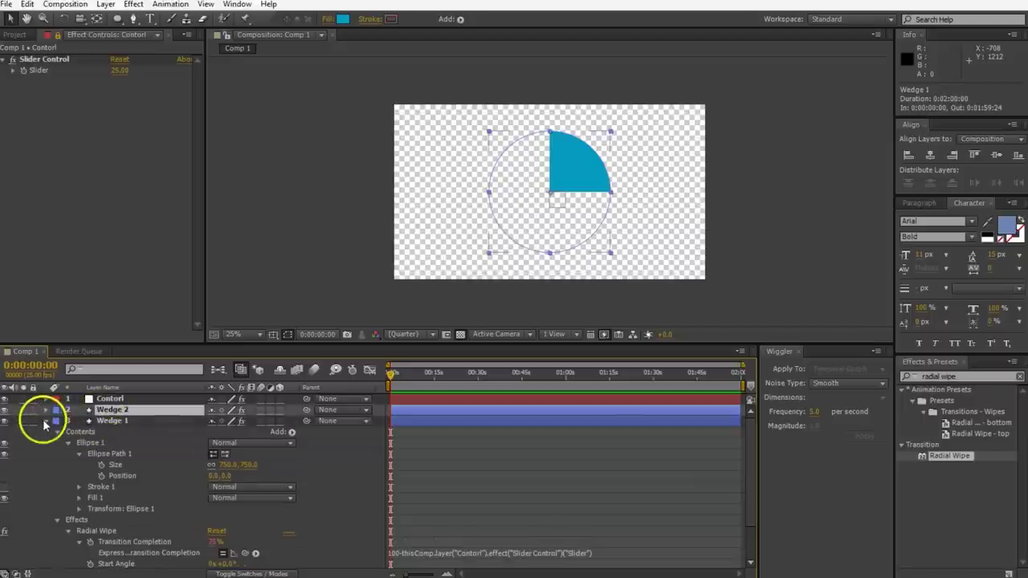
click(46, 410)
click(46, 410)
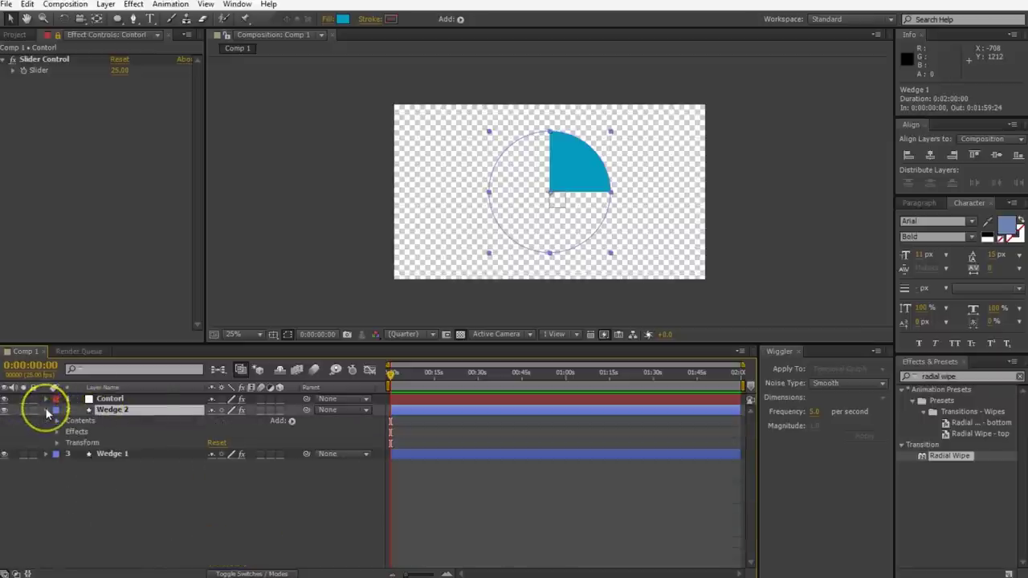
click(343, 19)
drag(648, 344, 649, 326)
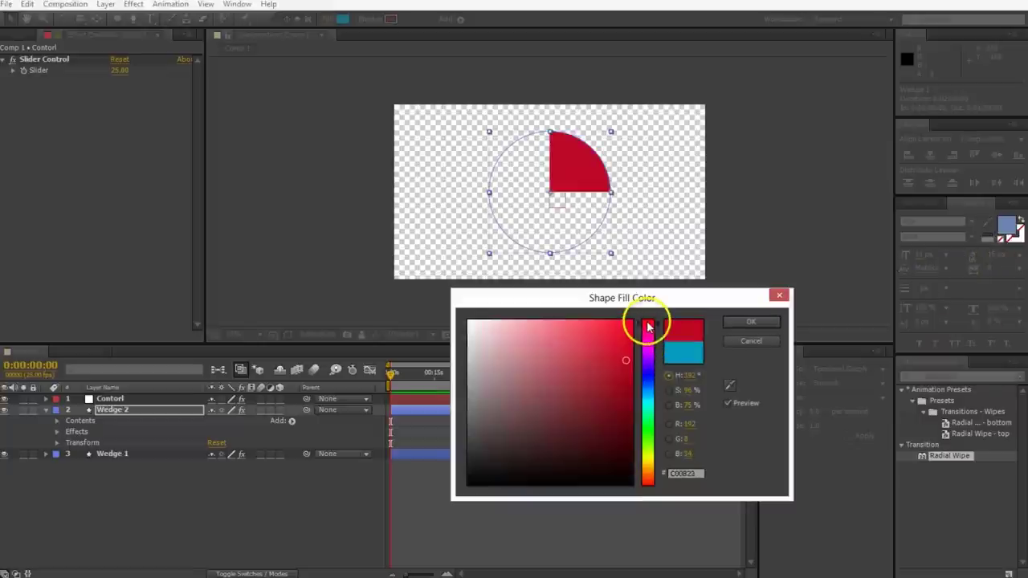
click(748, 322)
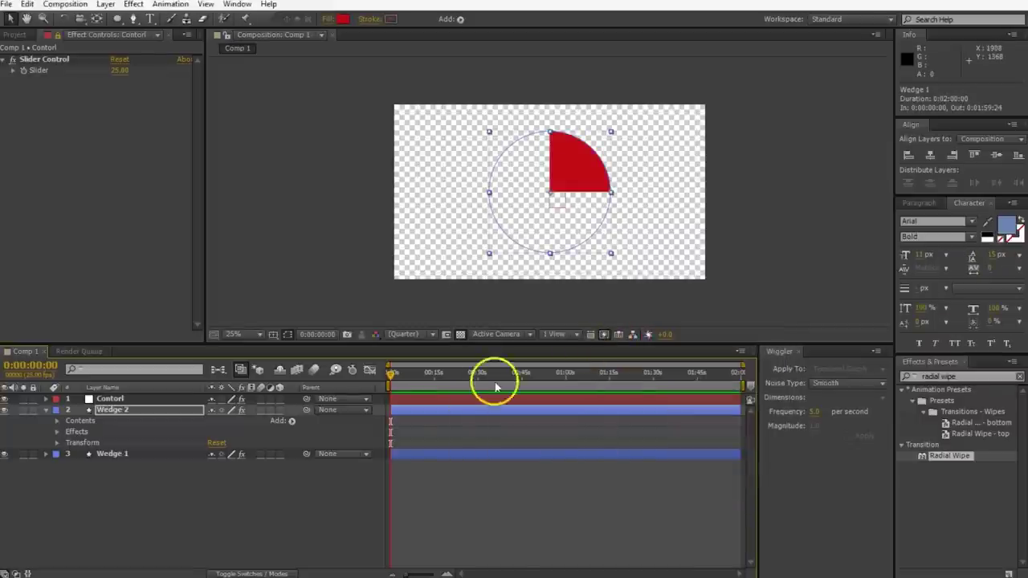
Add an expression to Wedge 2's Radial Wipe Start Angle.
click(56, 434)
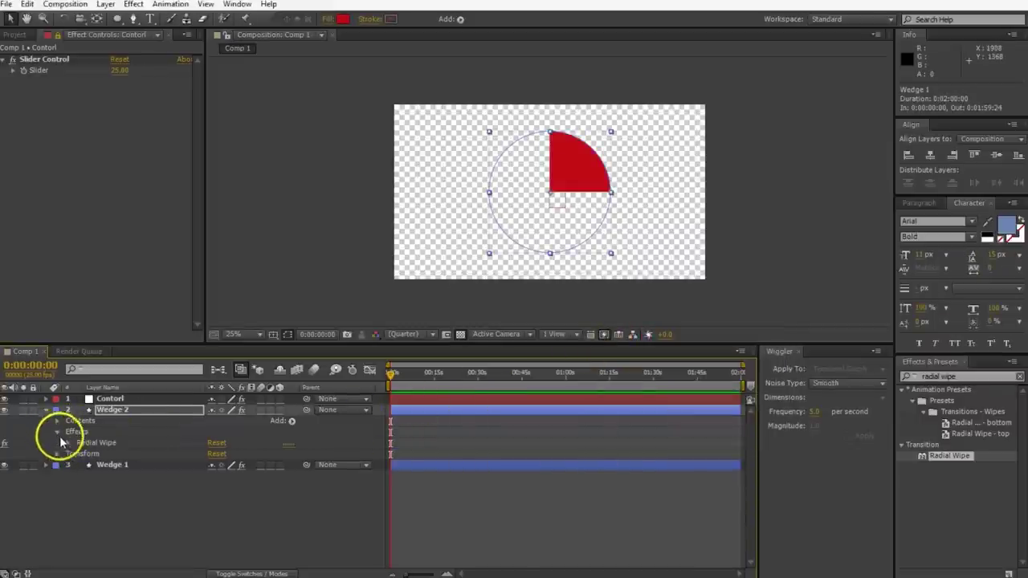
click(68, 444)
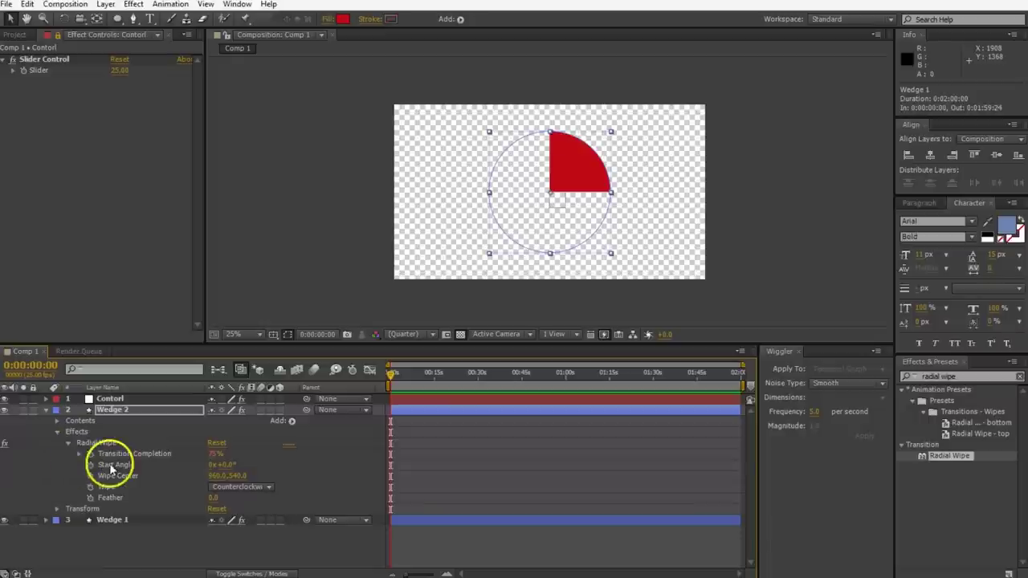
alt+click(90, 466)
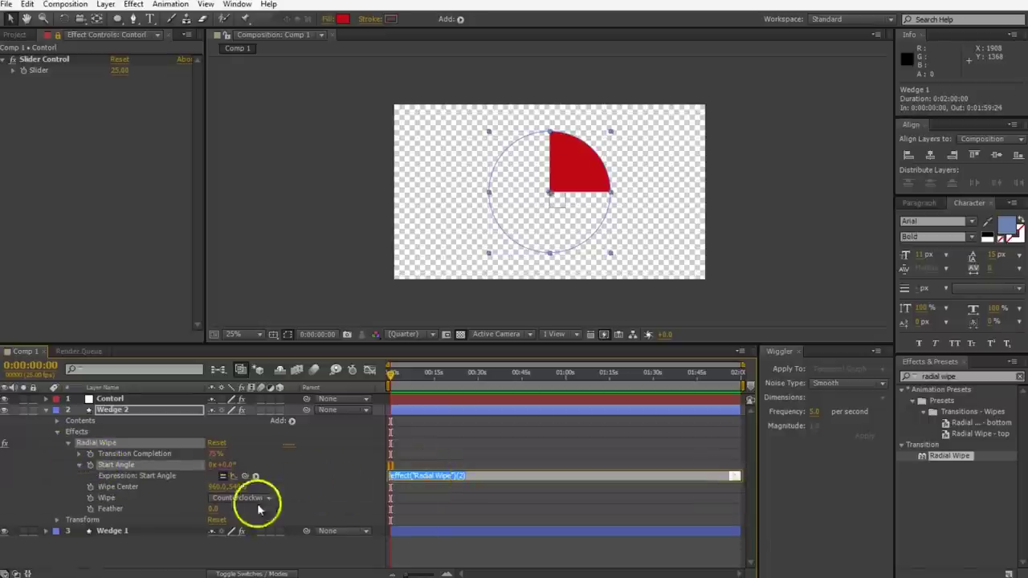
click(47, 532)
scroll(50, 534, down, 4)
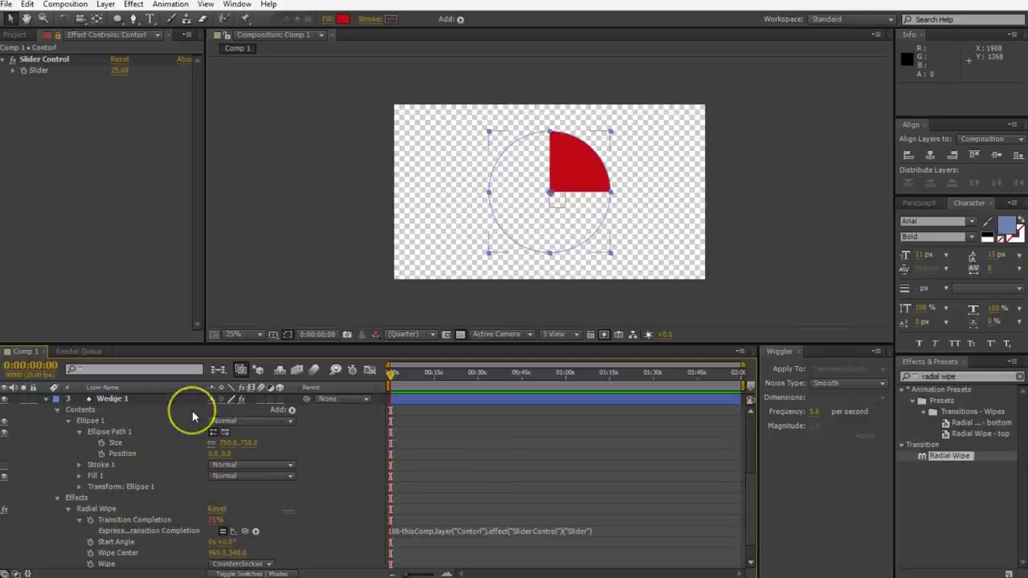
Write Start Angle expression 360*(p/-100)+a, with p and a pick-whipped from Wedge 1's Radial Wipe.
key(grave)
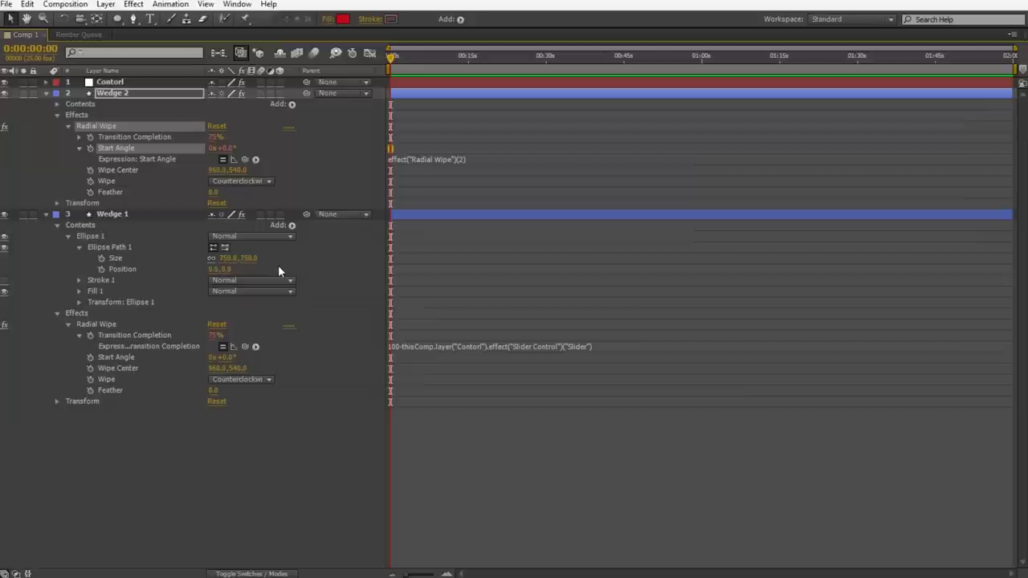
click(412, 161)
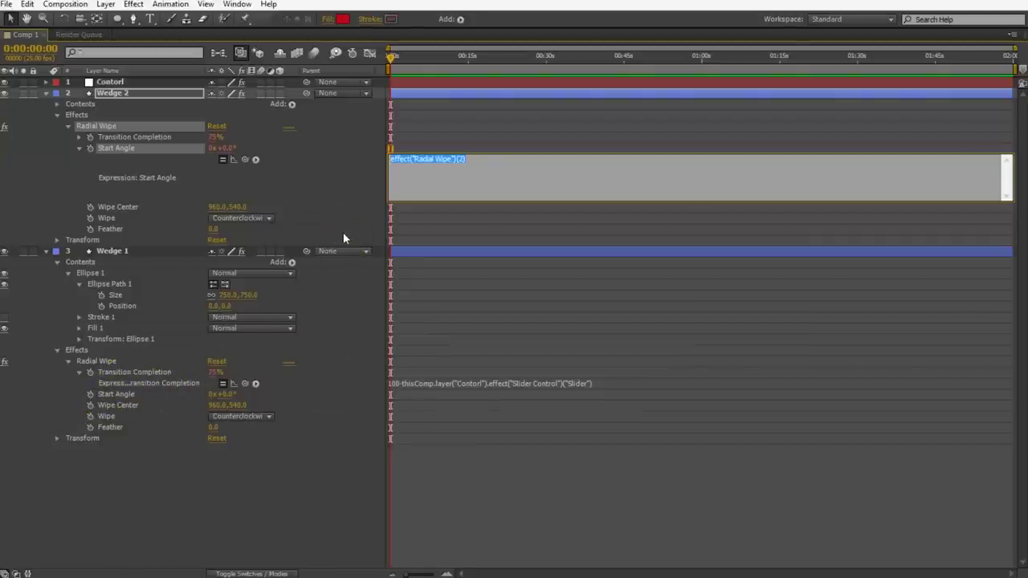
text(p=)
drag(245, 159, 150, 375)
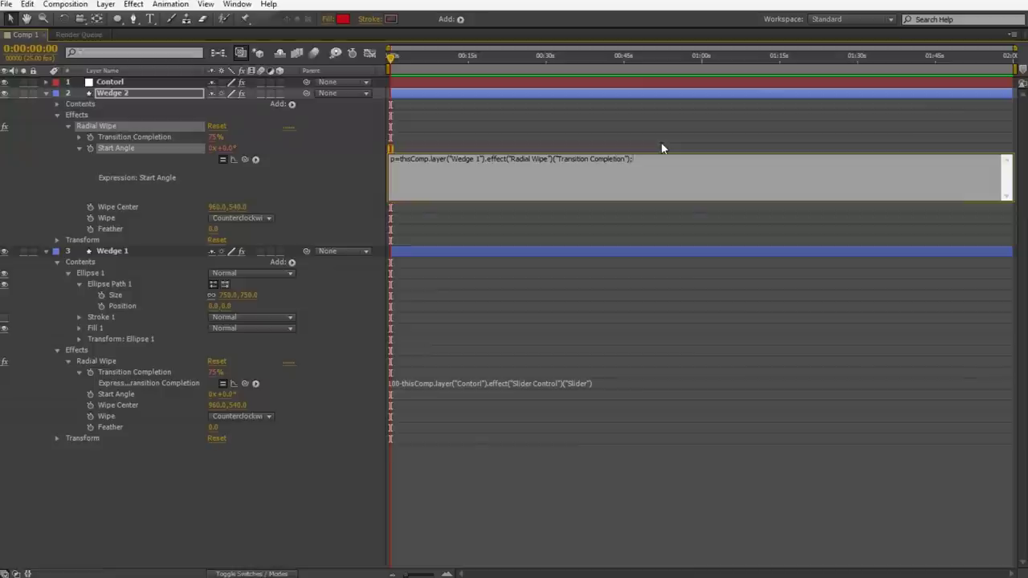
key(Return)
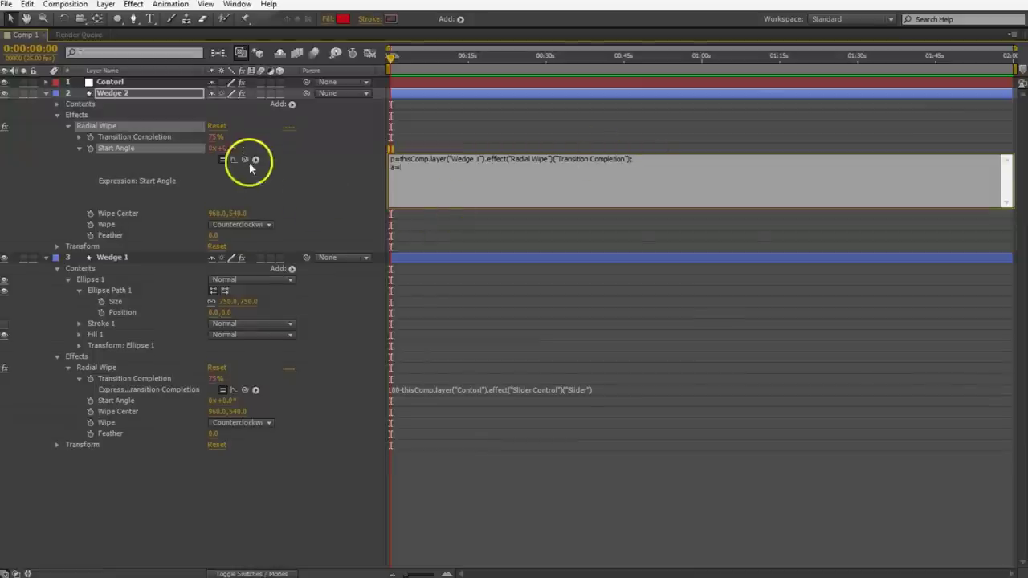
drag(245, 159, 128, 400)
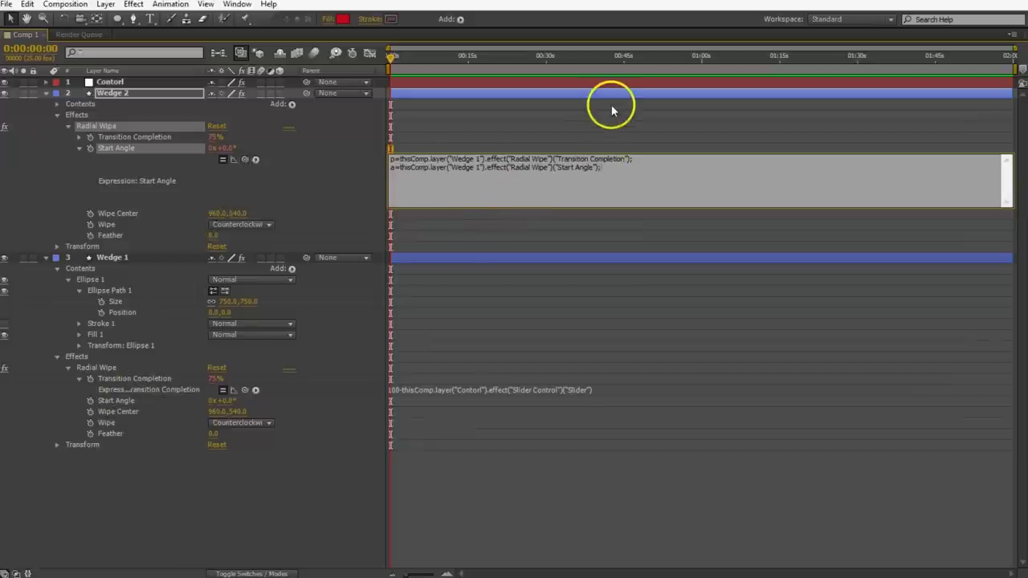
key(ctrl+a)
key(BackSpace)
key(ctrl+z)
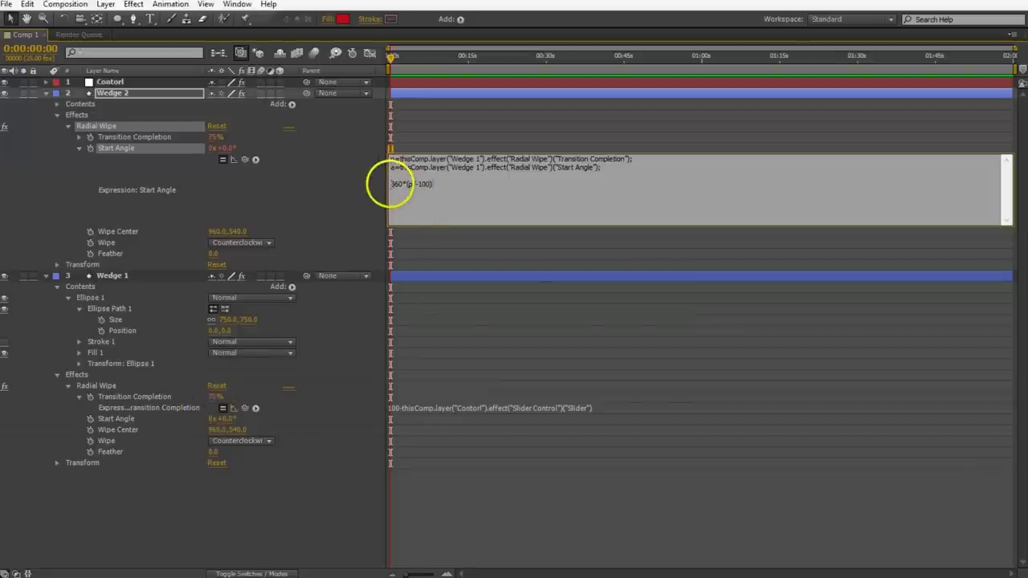
text(/)
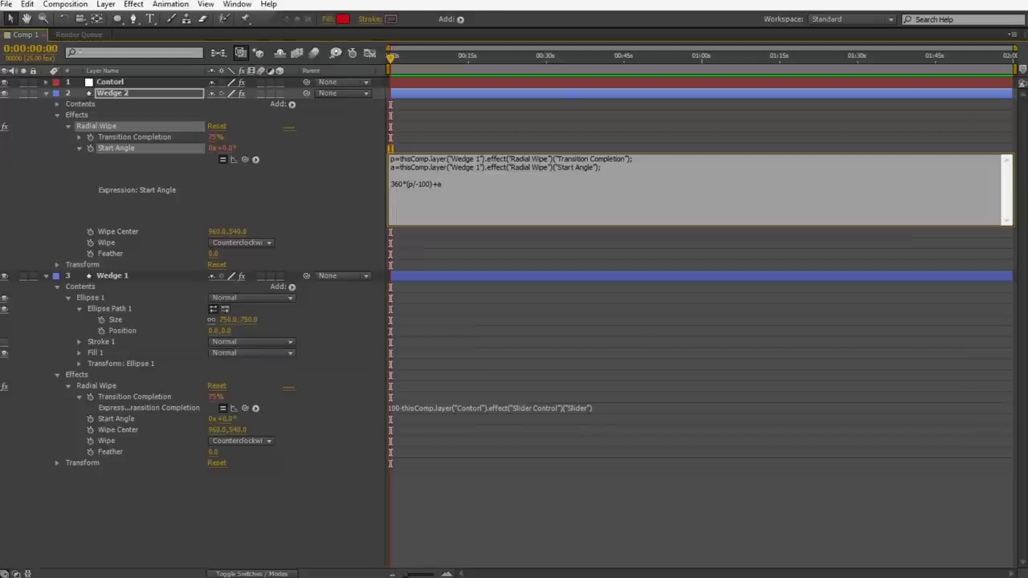
key(KP_Enter)
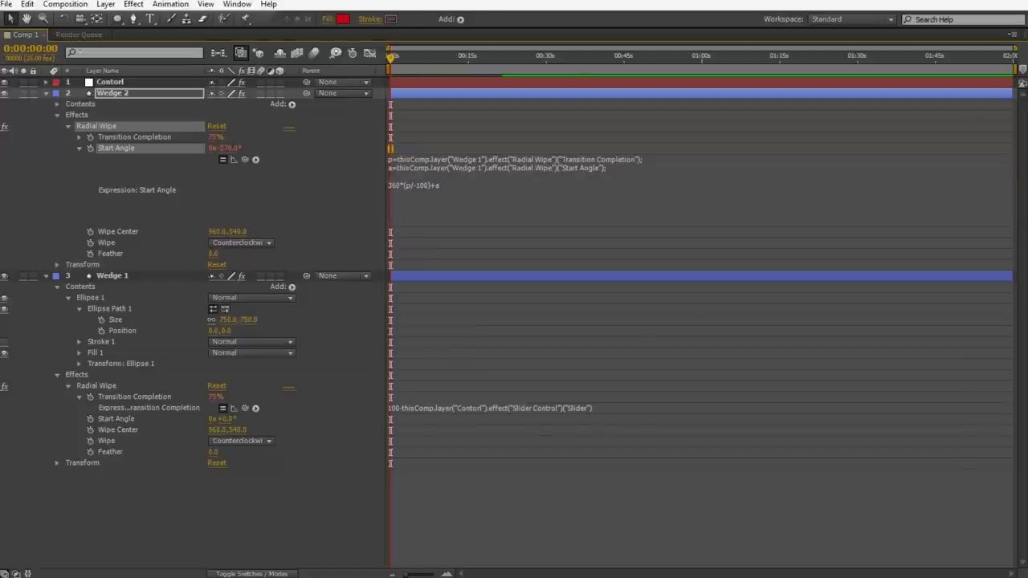
Lower the Control slider to 14 and duplicate it as Slider Control 2.
key(grave)
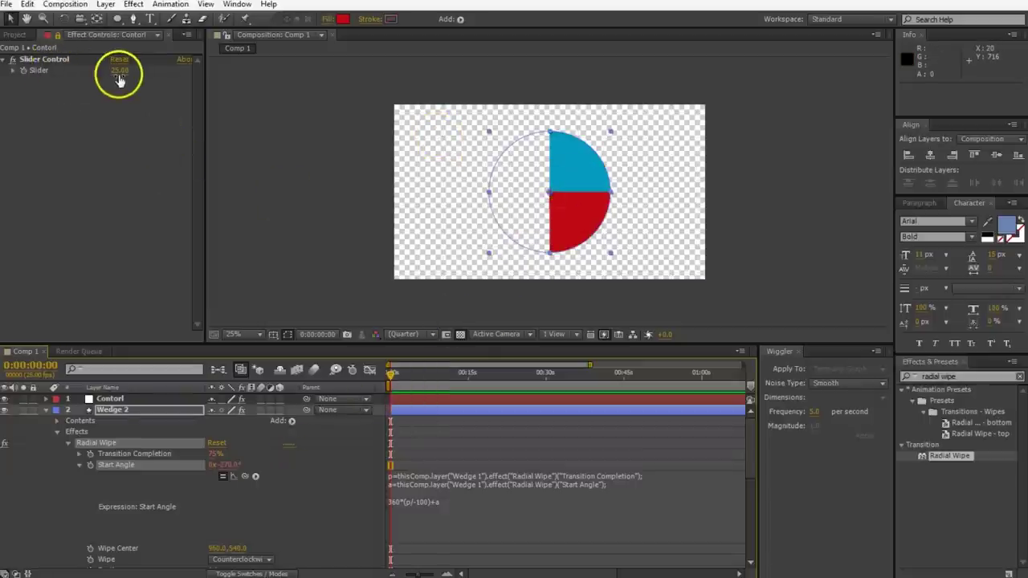
drag(119, 71, 115, 75)
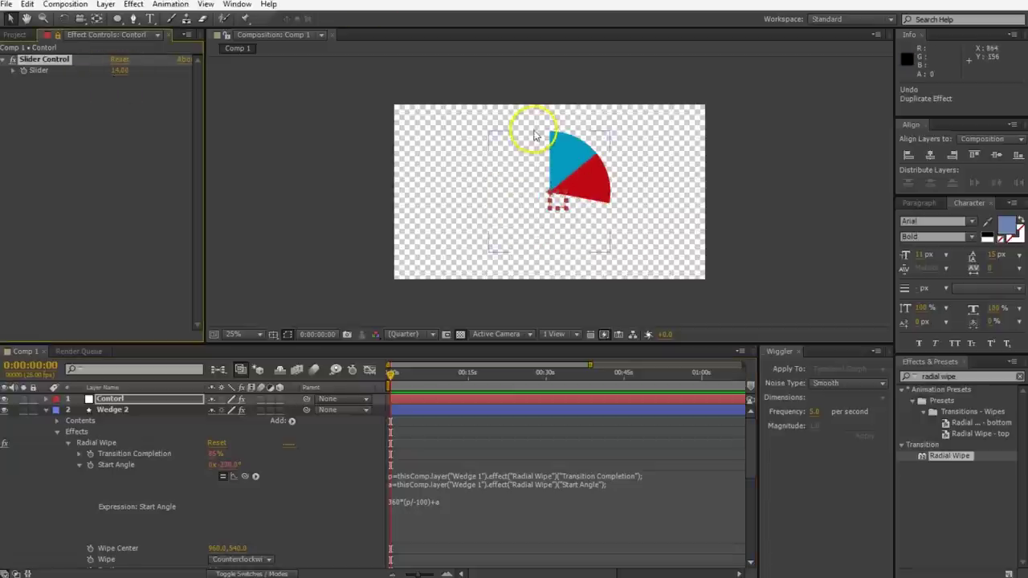
click(44, 62)
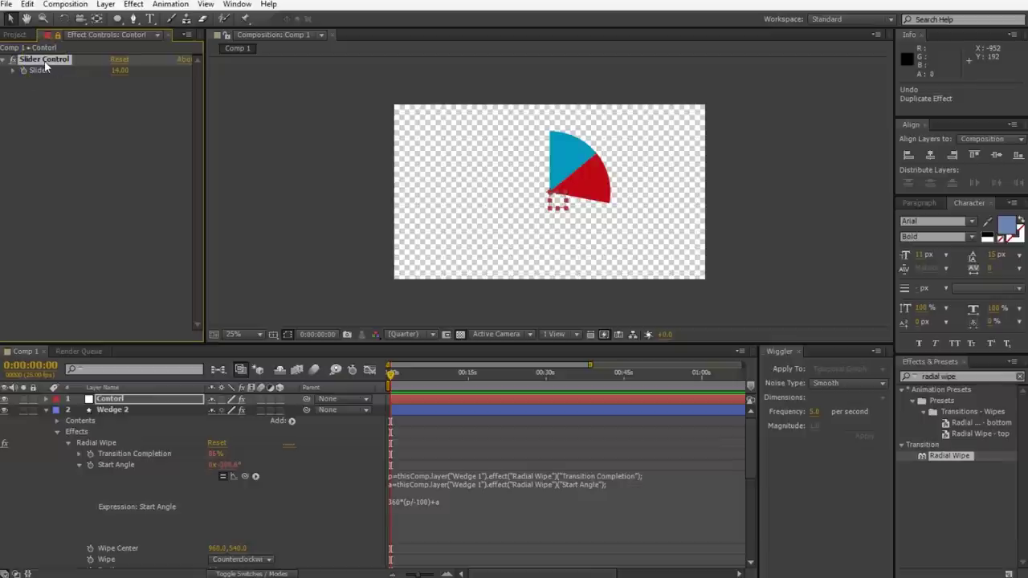
key(ctrl+d)
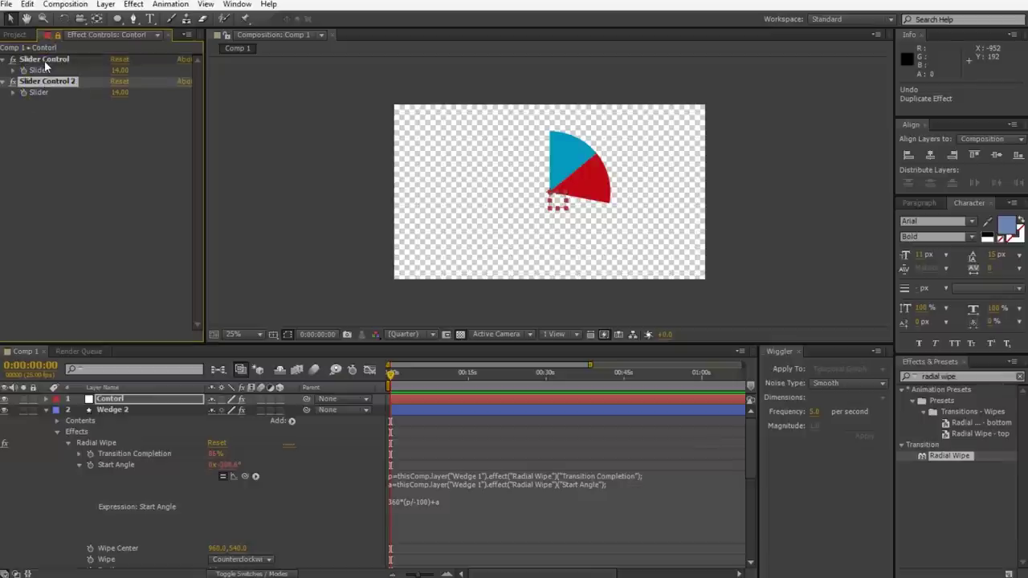
click(146, 412)
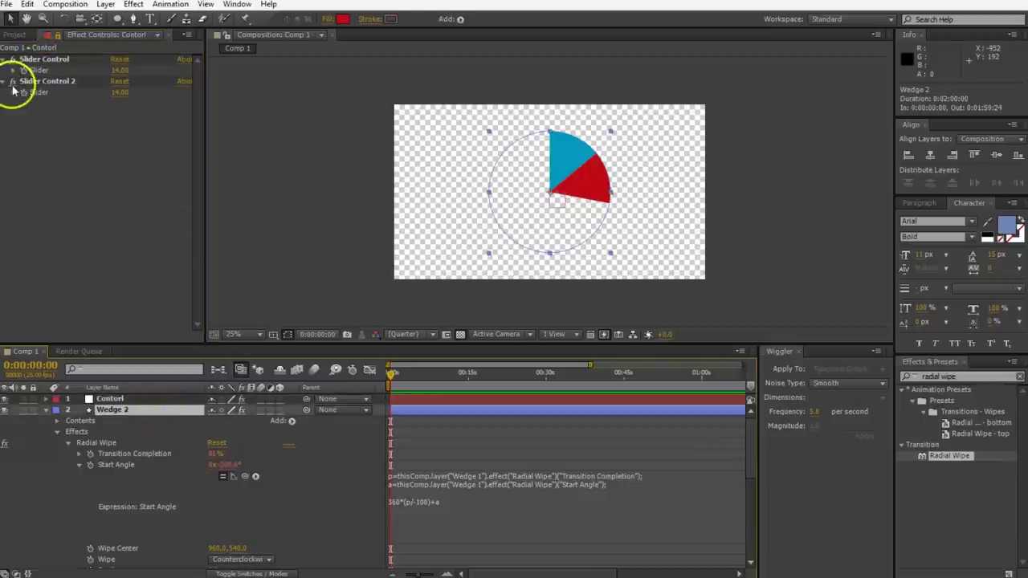
click(441, 412)
key(e)
key(e)
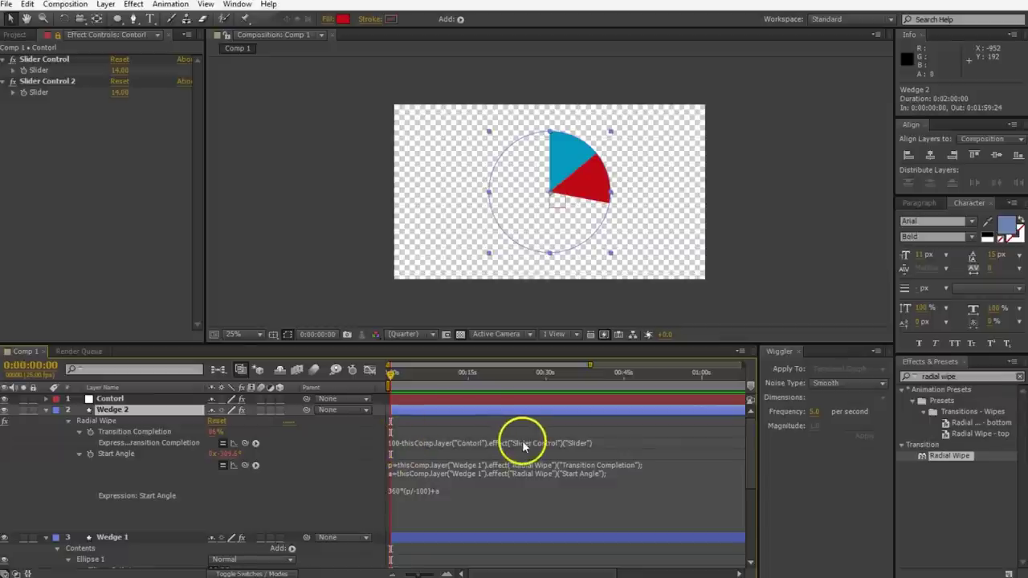
Point Wedge 2's Transition Completion expression at Slider Control 2 and set that slider to 23.
click(476, 441)
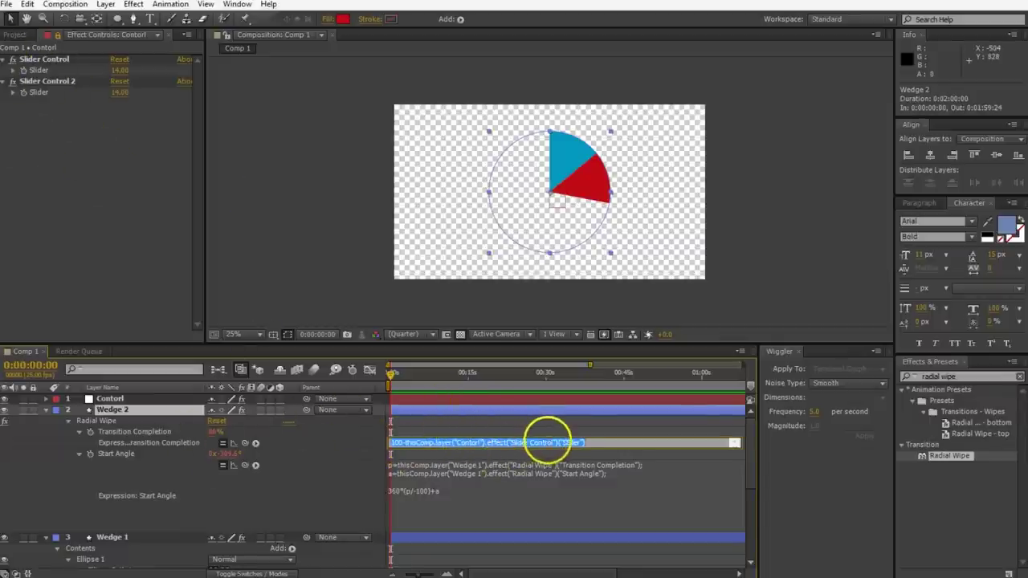
click(619, 409)
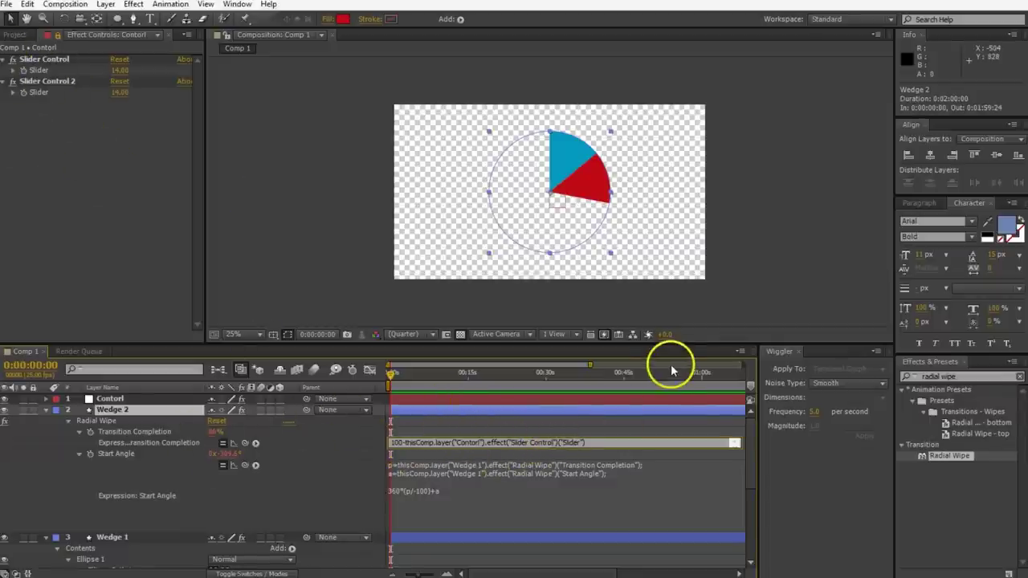
text(2)
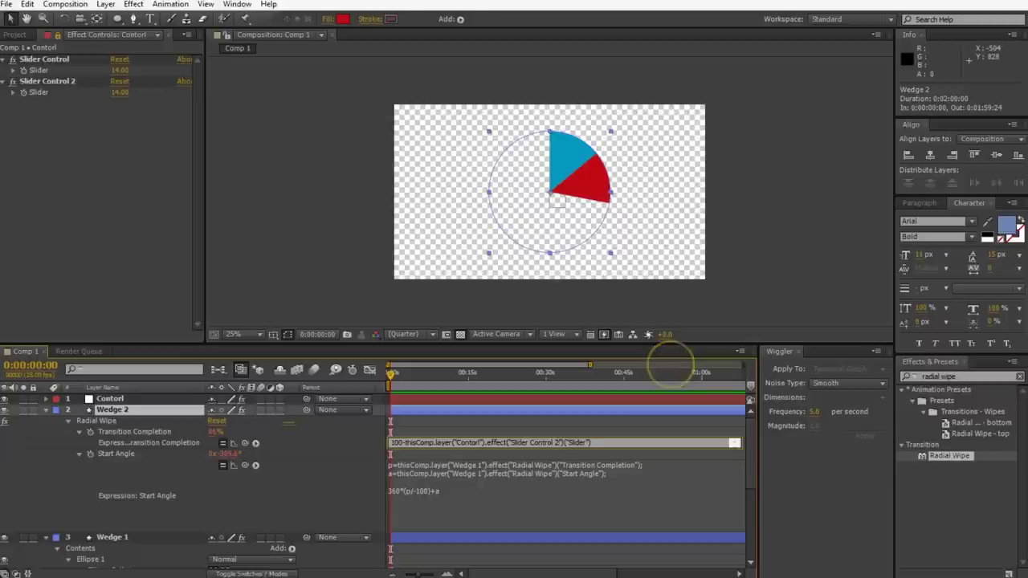
key(KP_Enter)
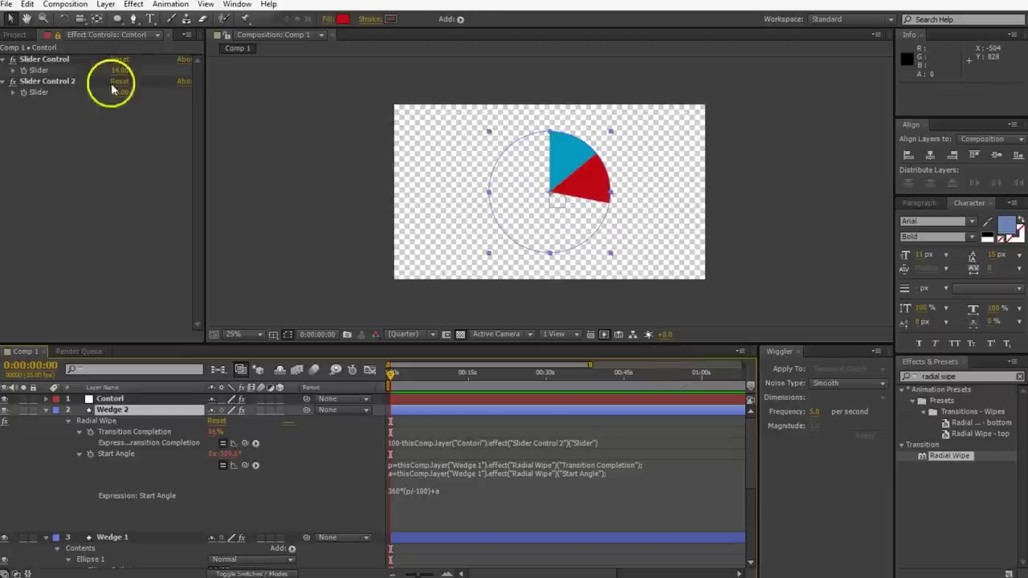
drag(120, 93, 126, 100)
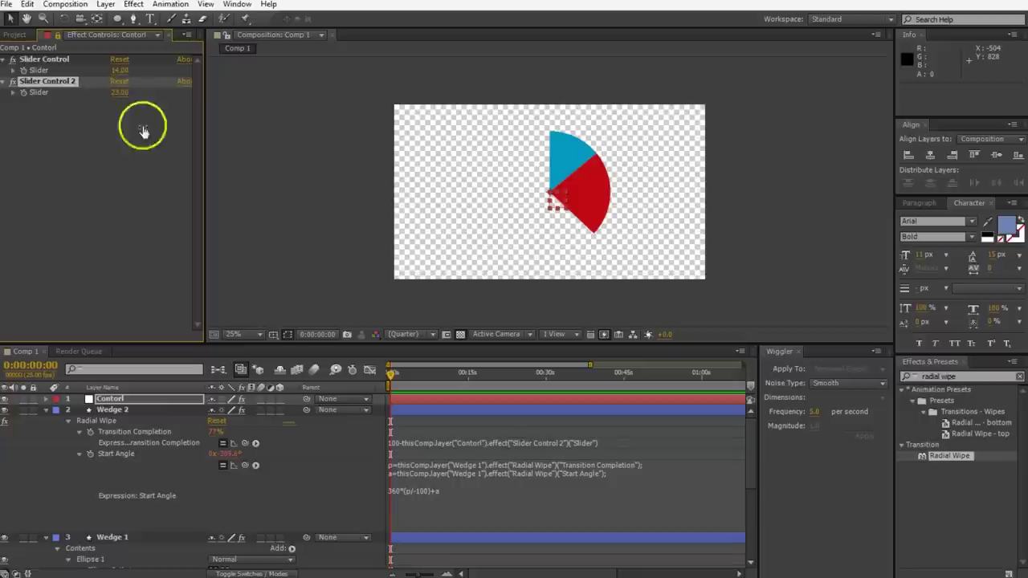
click(450, 472)
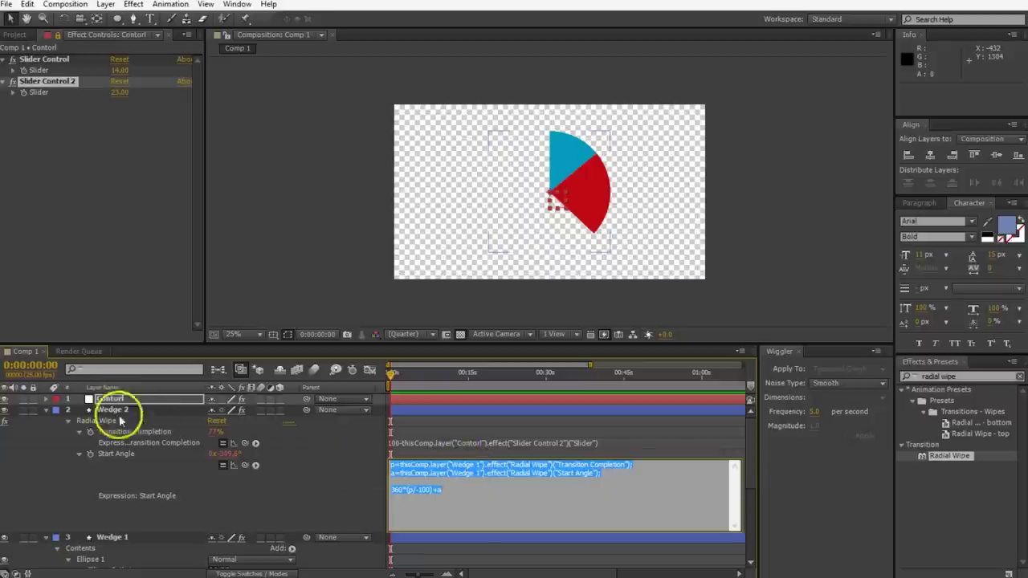
Replace both Wedge 1 name references in the Start Angle expression with thisComp.layer(index+1).
click(460, 470)
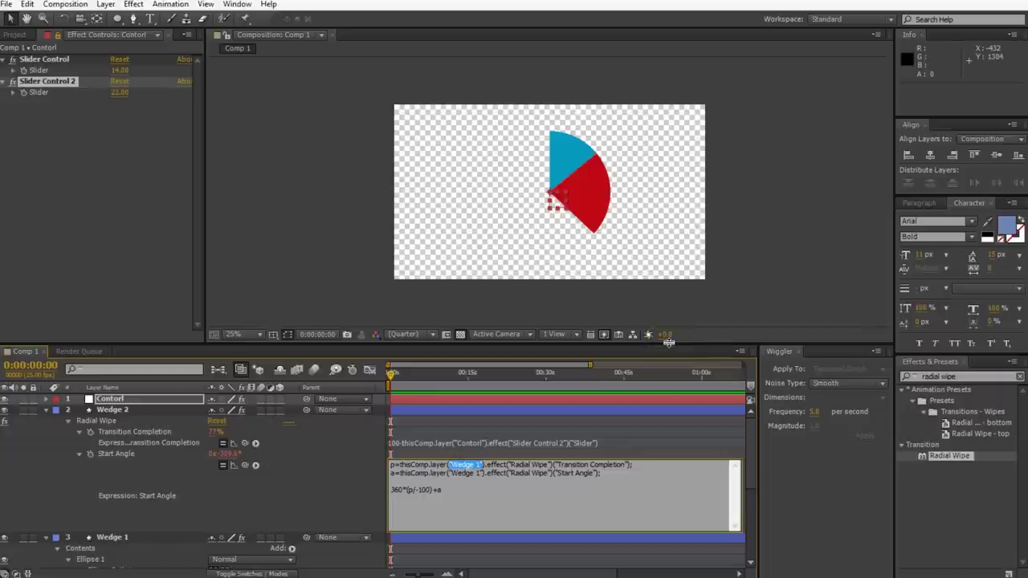
text(index+)
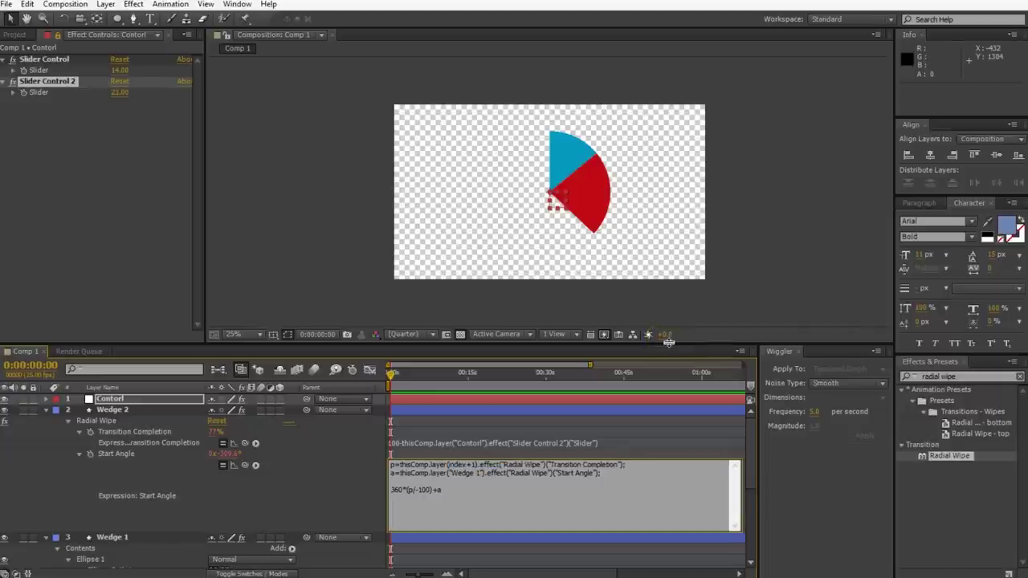
click(412, 466)
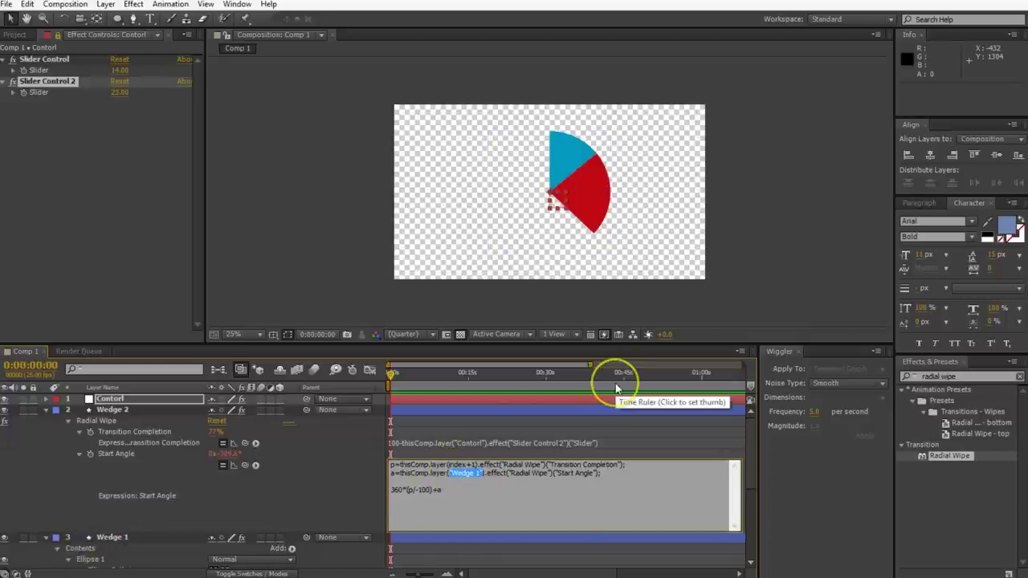
text(index+)
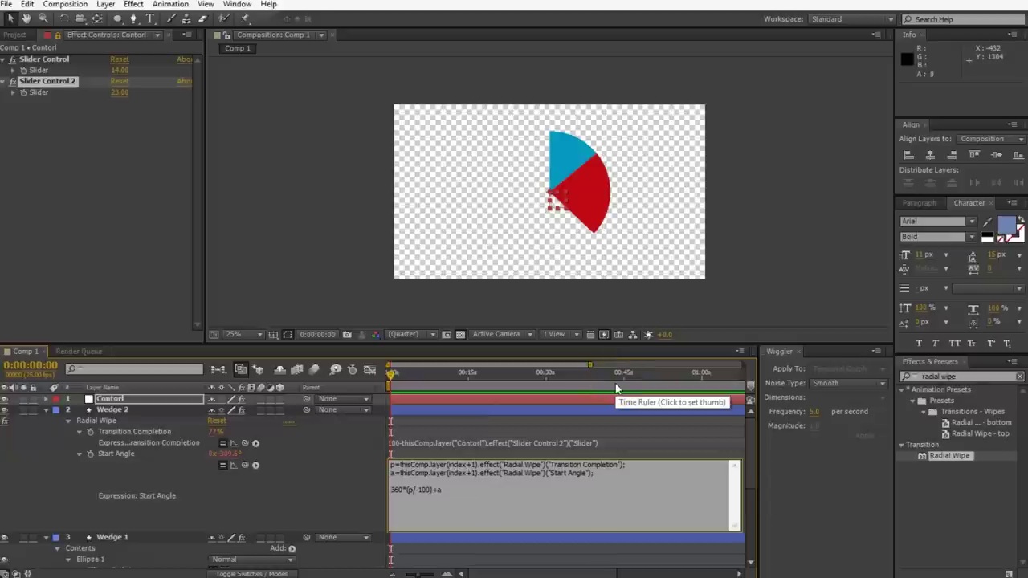
click(624, 351)
click(392, 513)
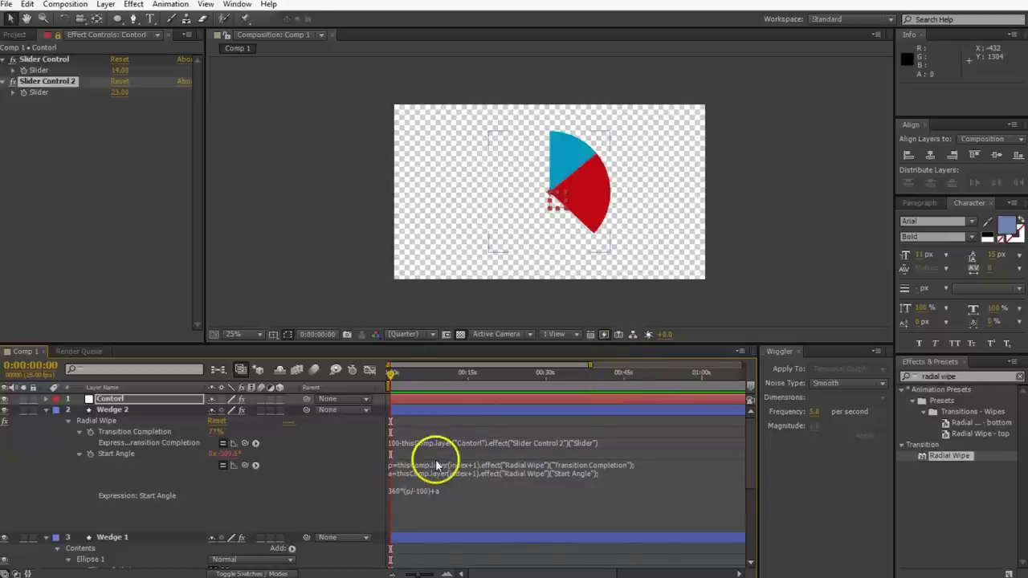
Duplicate Wedge 2 into a new Wedge 3 layer and reveal its expressions.
click(152, 413)
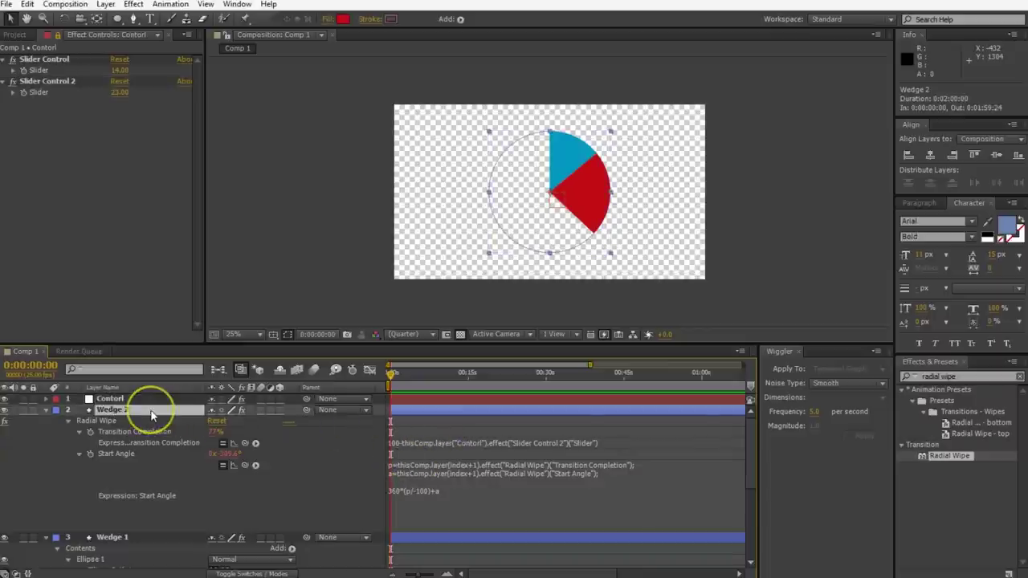
key(ctrl+d)
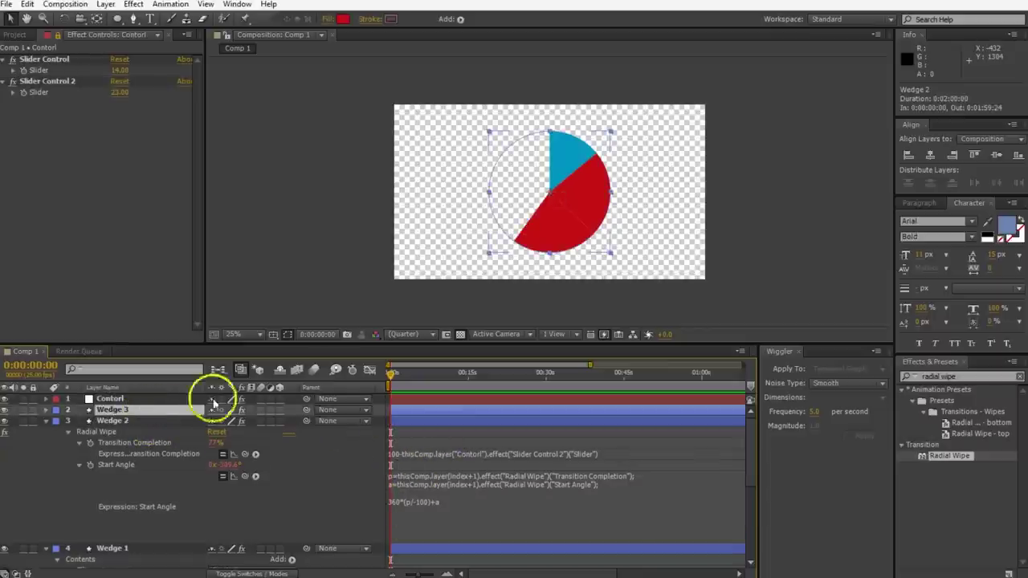
click(438, 420)
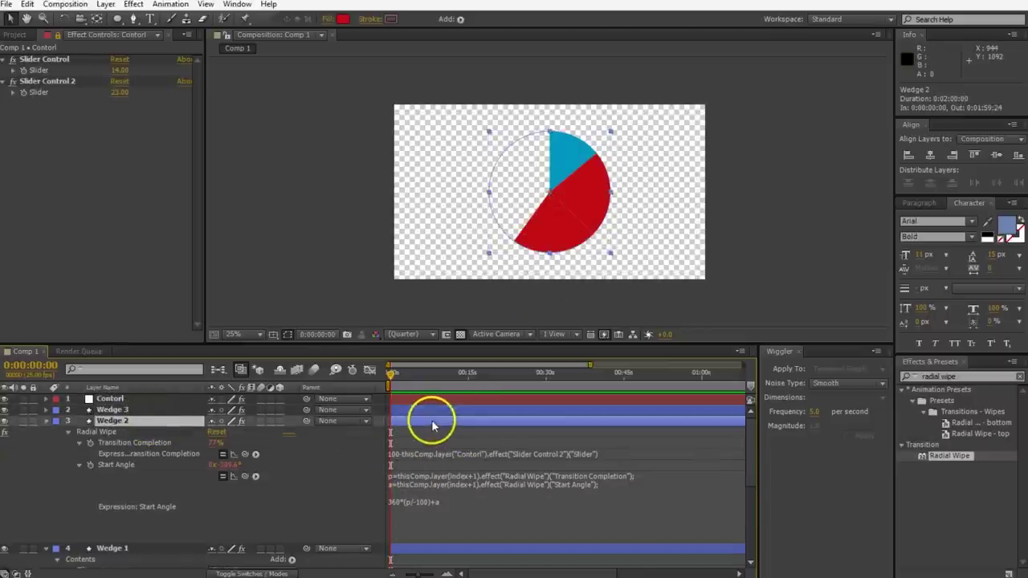
click(126, 410)
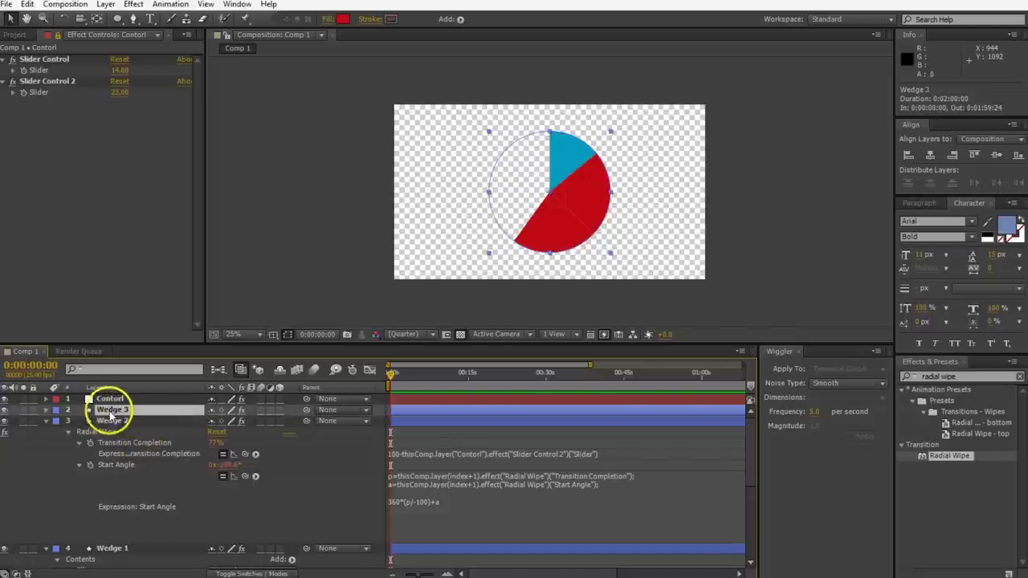
click(127, 421)
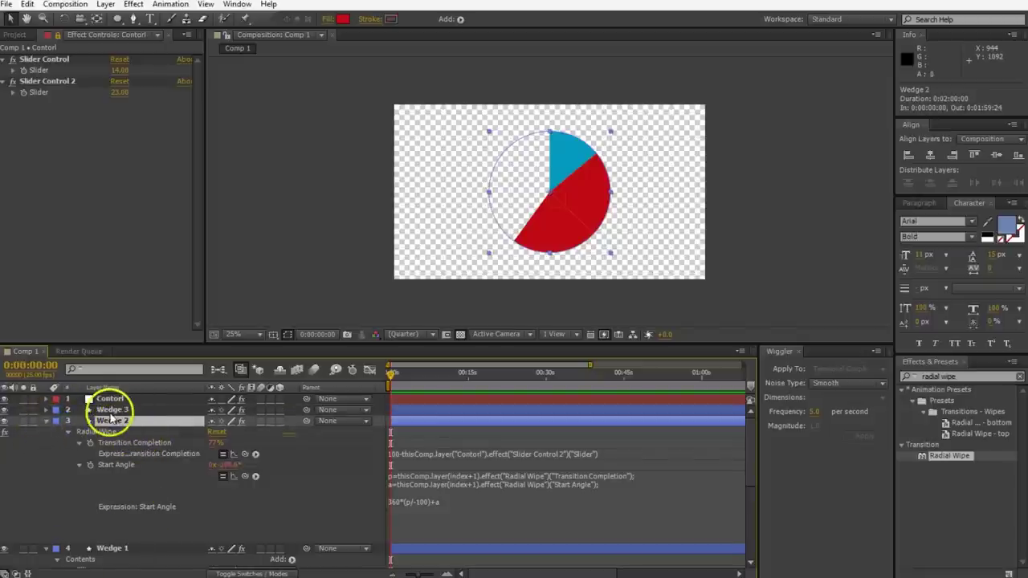
click(110, 409)
key(e)
key(e)
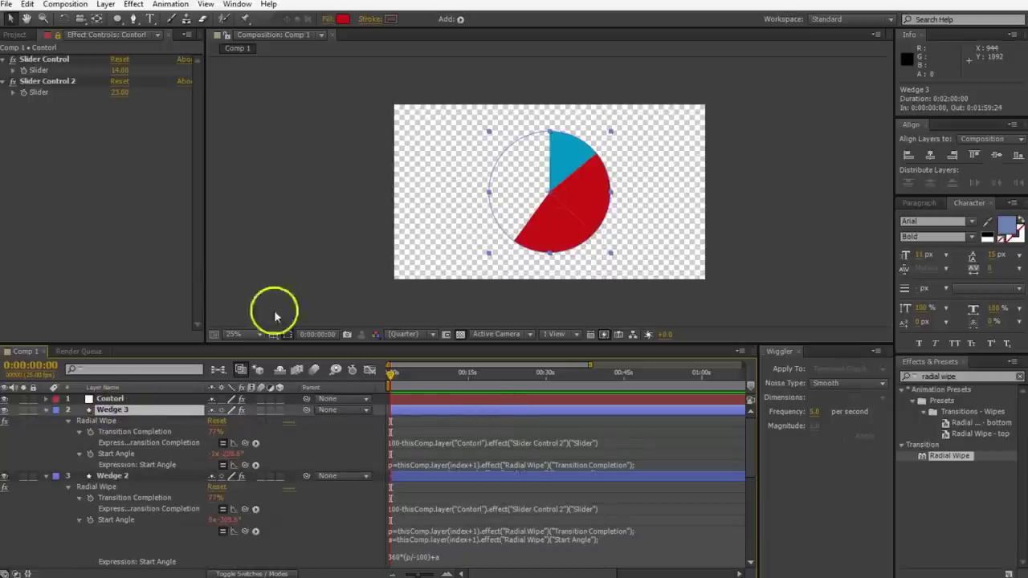
Change Wedge 3's fill colour to yellow.
click(343, 19)
click(650, 465)
drag(652, 470, 650, 458)
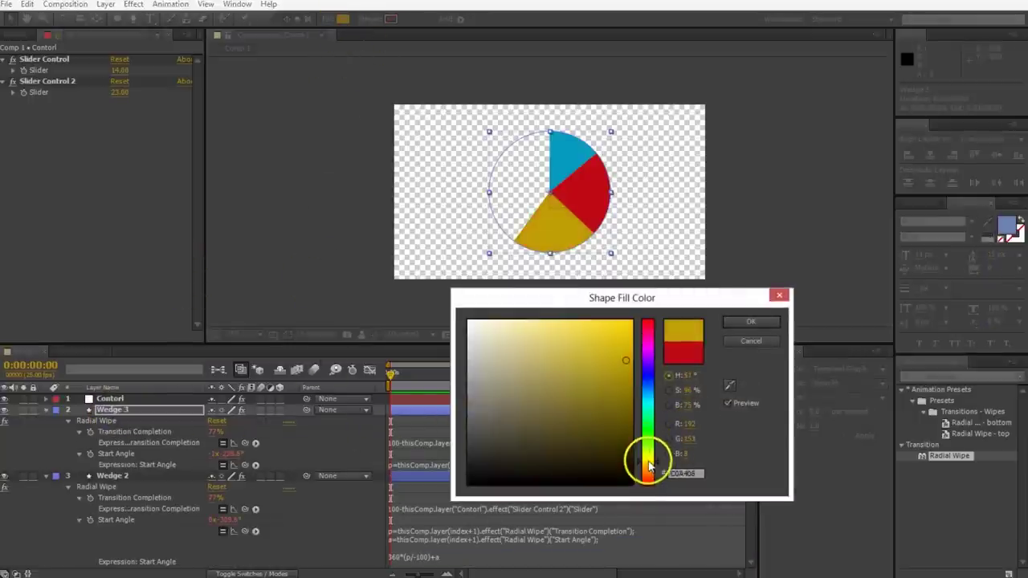
click(752, 322)
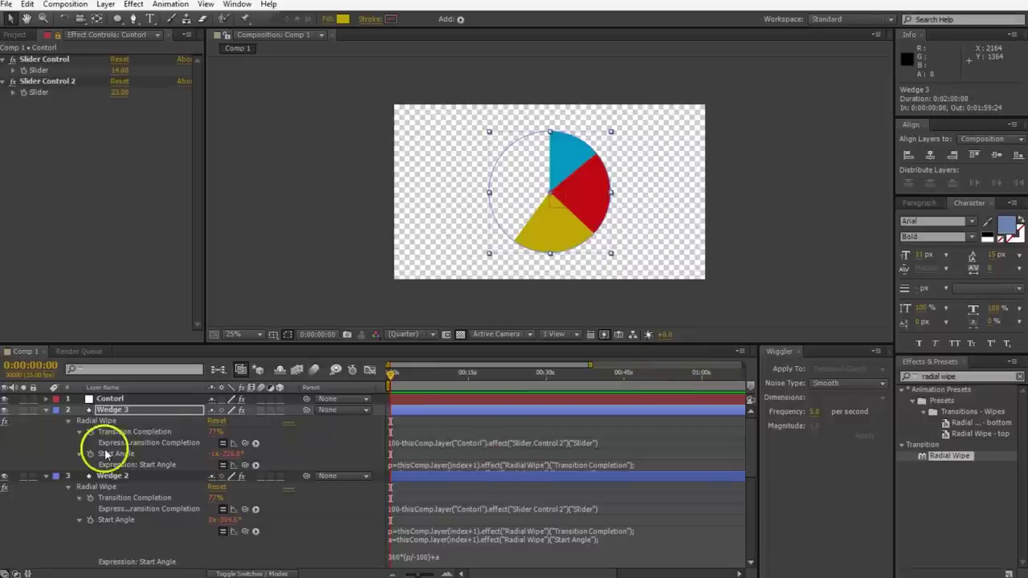
Duplicate Slider Control 2 as Slider Control 3, link Wedge 3's Transition Completion to it, and set it to 8.
click(38, 83)
key(ctrl+d)
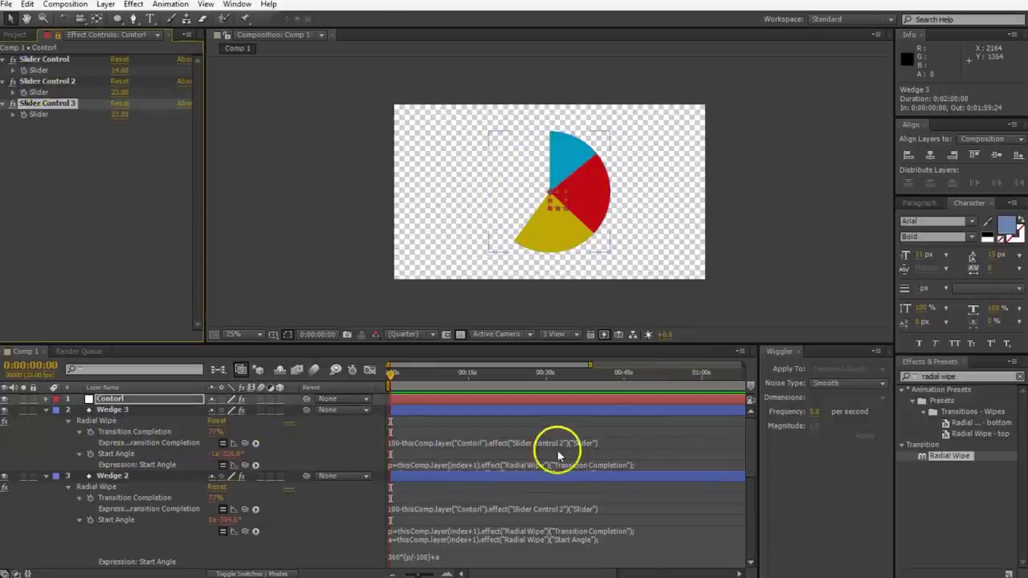
click(559, 443)
click(559, 444)
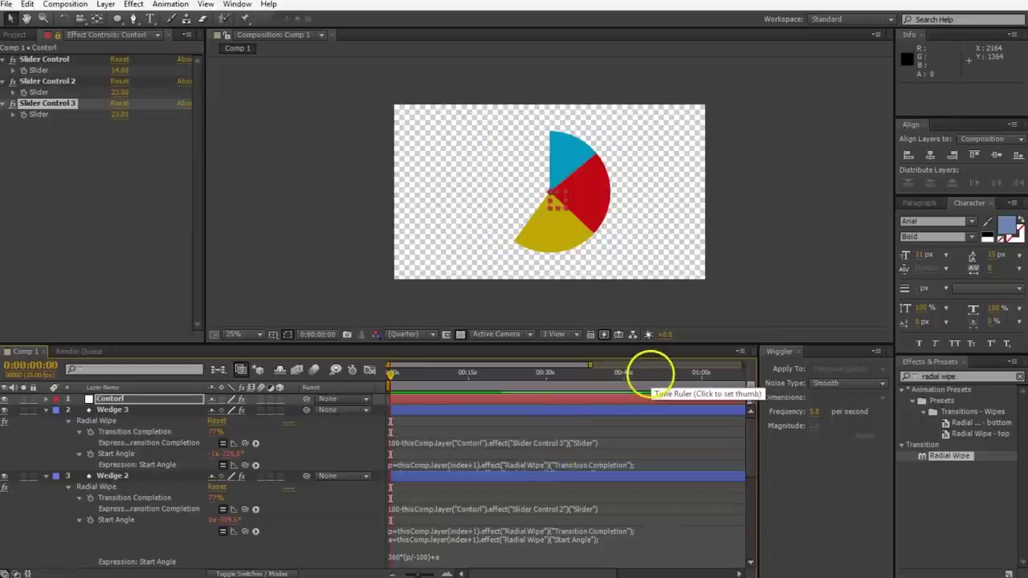
key(KP_Enter)
drag(117, 115, 112, 115)
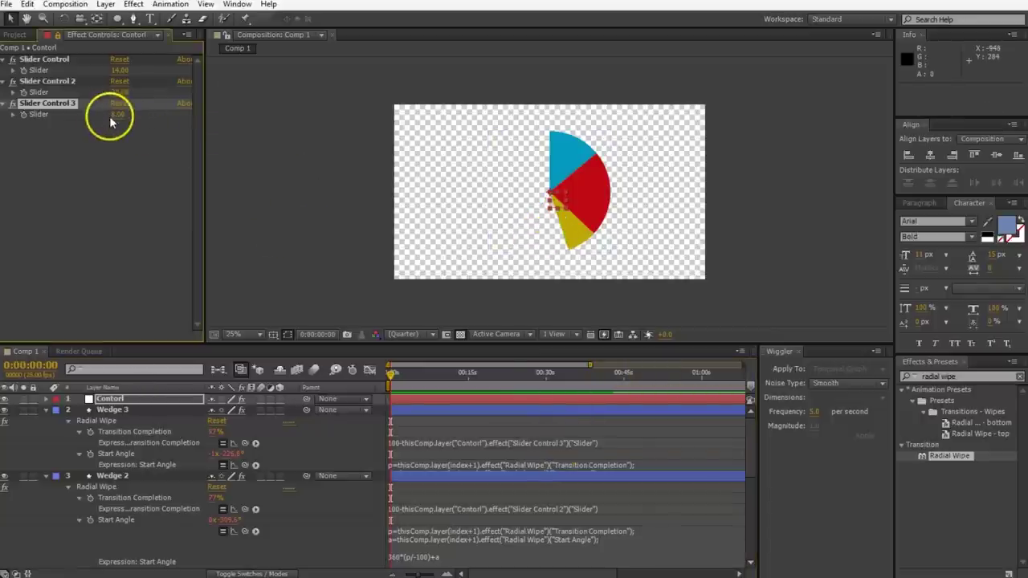
Duplicate Wedge 3 into a new Wedge 4 and fill it green.
click(418, 409)
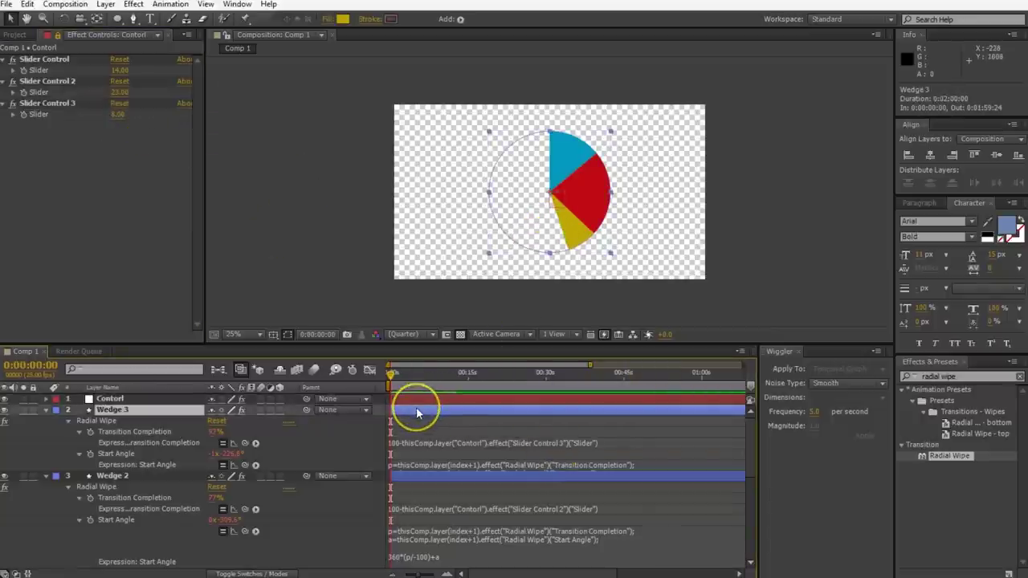
key(ctrl+d)
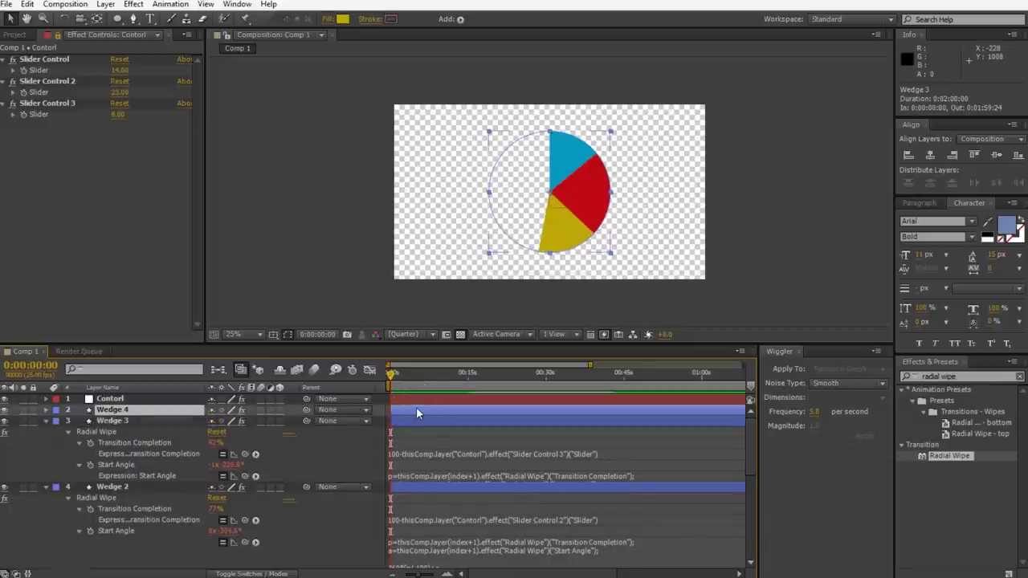
click(343, 18)
click(647, 434)
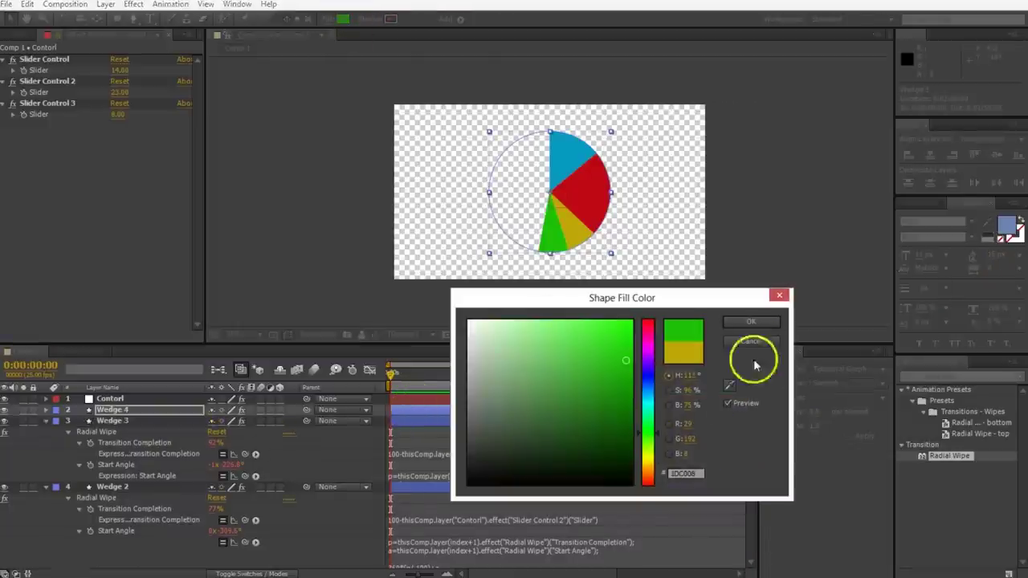
click(751, 321)
Create Slider Control 4 and point Wedge 4's Transition Completion expression to it.
key(e)
key(e)
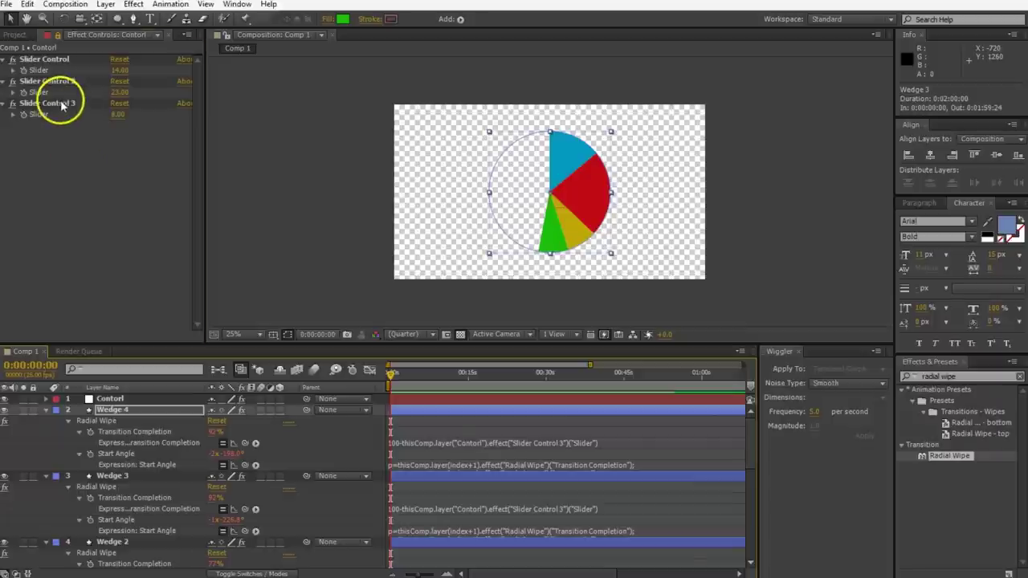
click(63, 107)
key(ctrl+d)
click(568, 443)
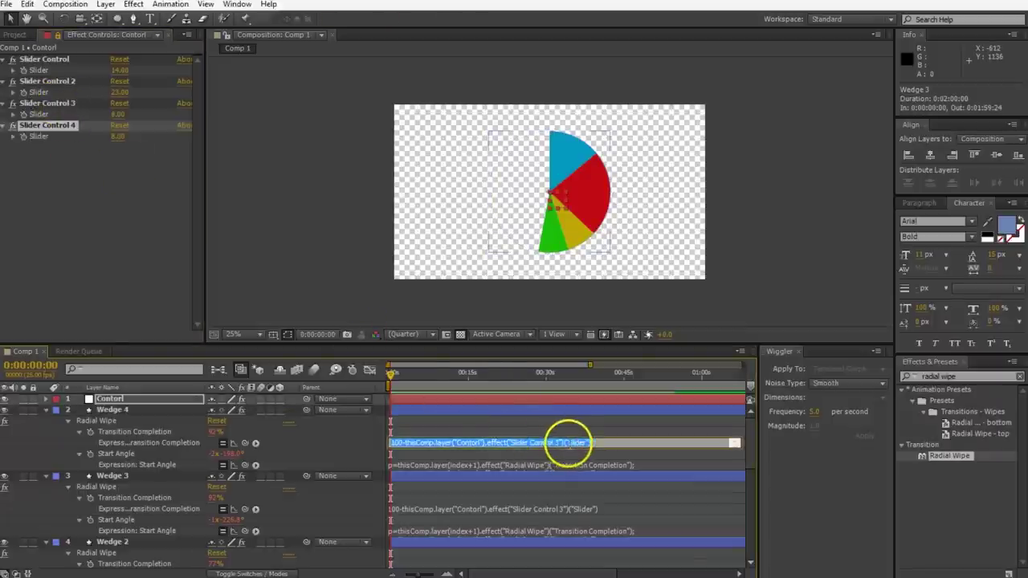
click(557, 442)
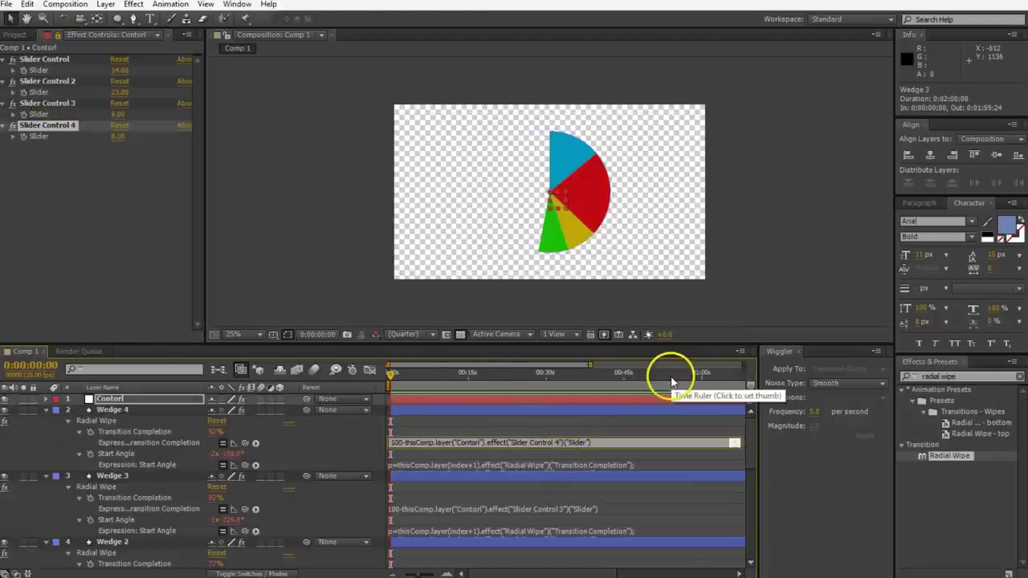
key(KP_Enter)
Duplicate Wedge 4 into Wedge 5, driven by a new Slider Control 5 in its expression.
click(457, 413)
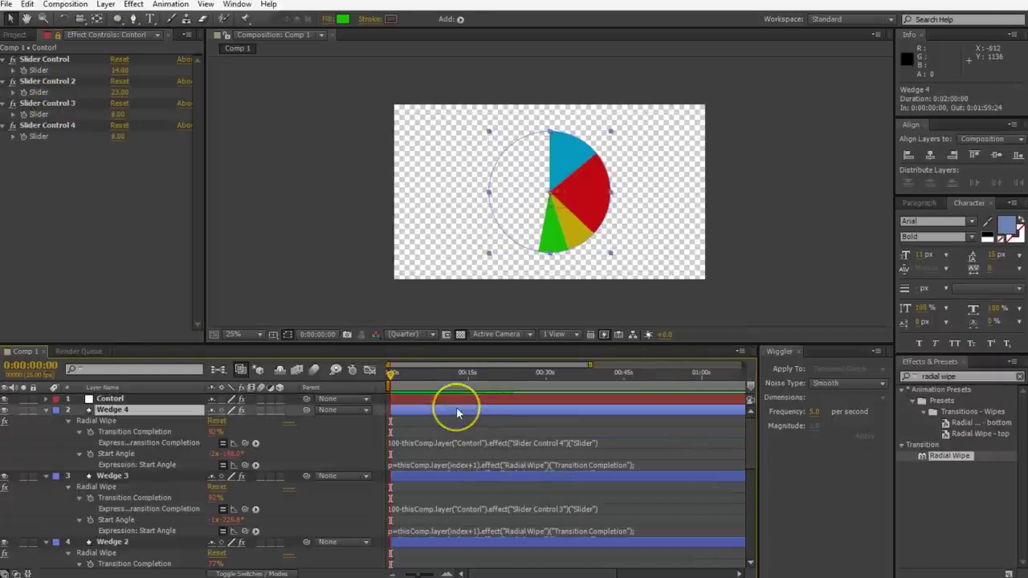
key(ctrl+d)
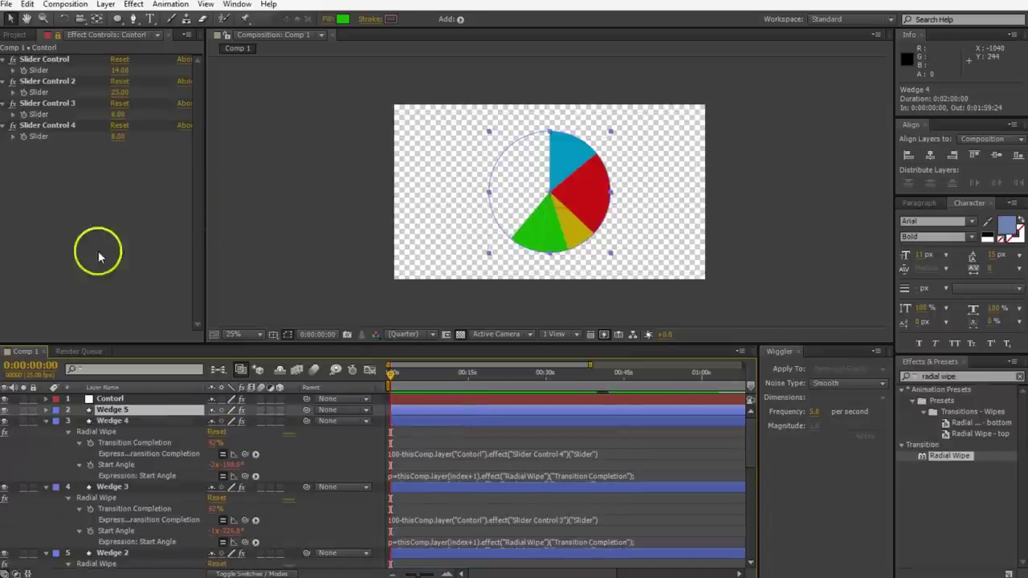
click(48, 126)
key(ctrl+d)
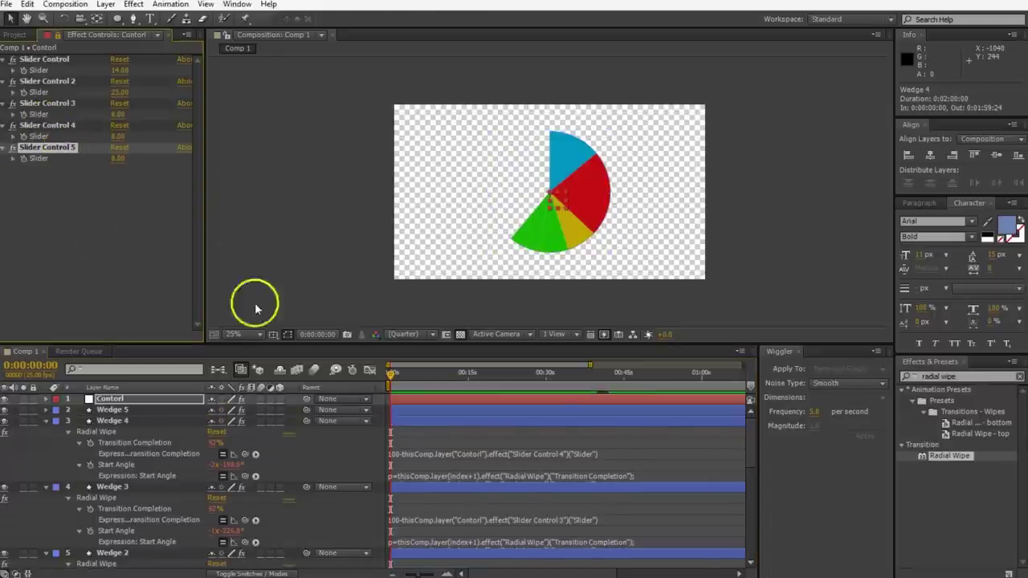
click(536, 413)
key(e)
key(e)
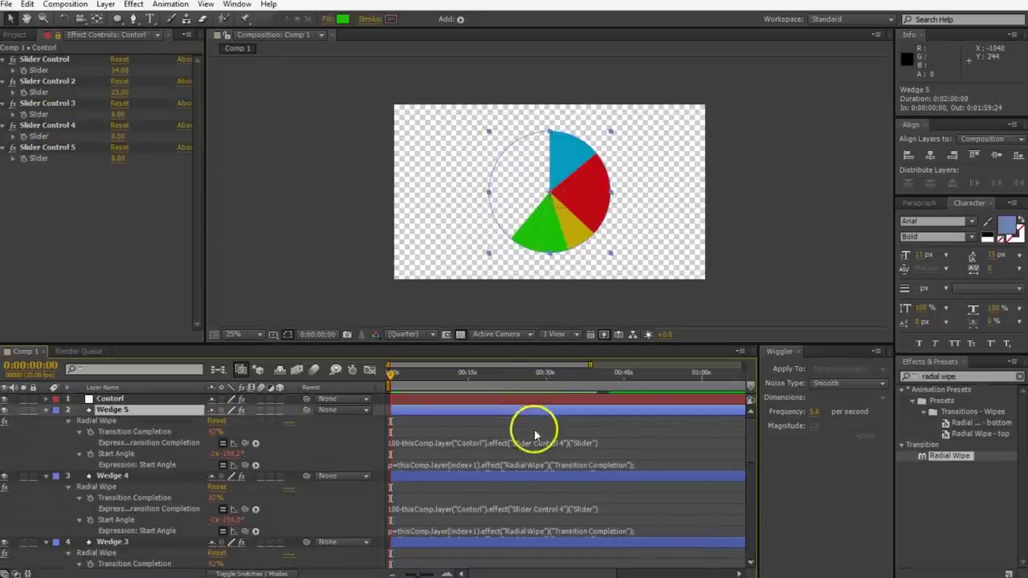
click(562, 442)
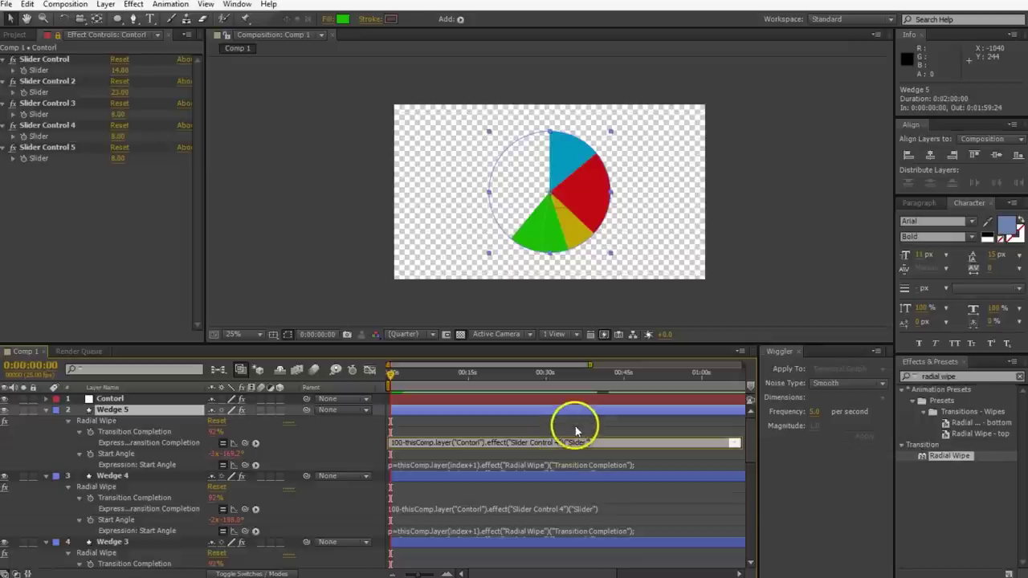
click(580, 464)
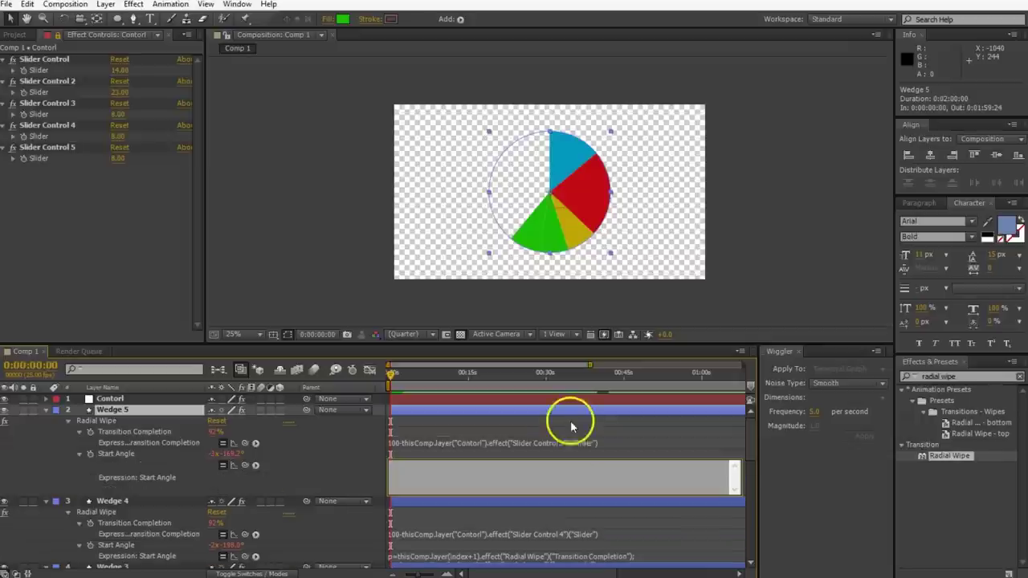
click(559, 410)
Change Wedge 5's fill colour to magenta.
click(343, 19)
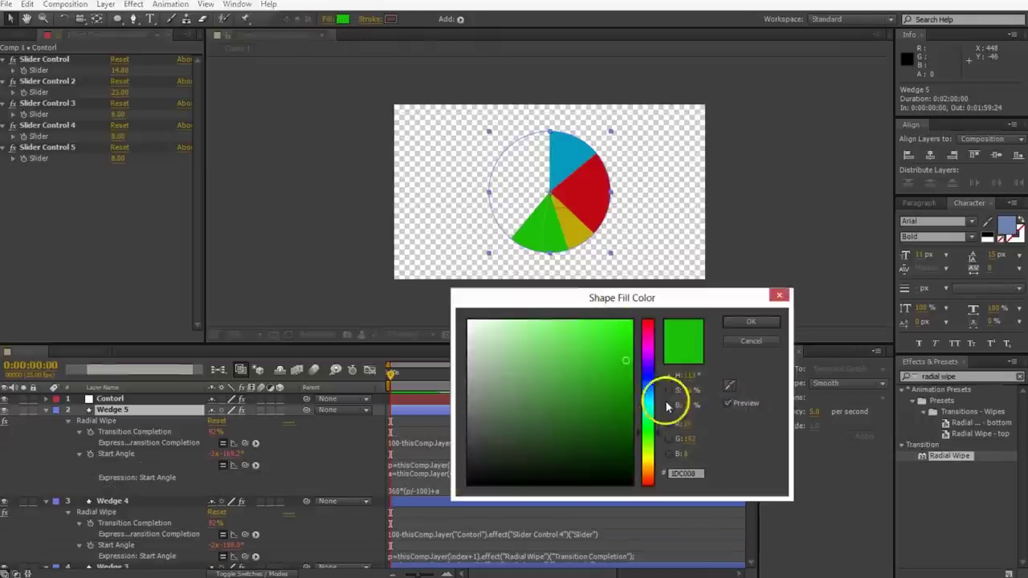
click(648, 353)
click(743, 321)
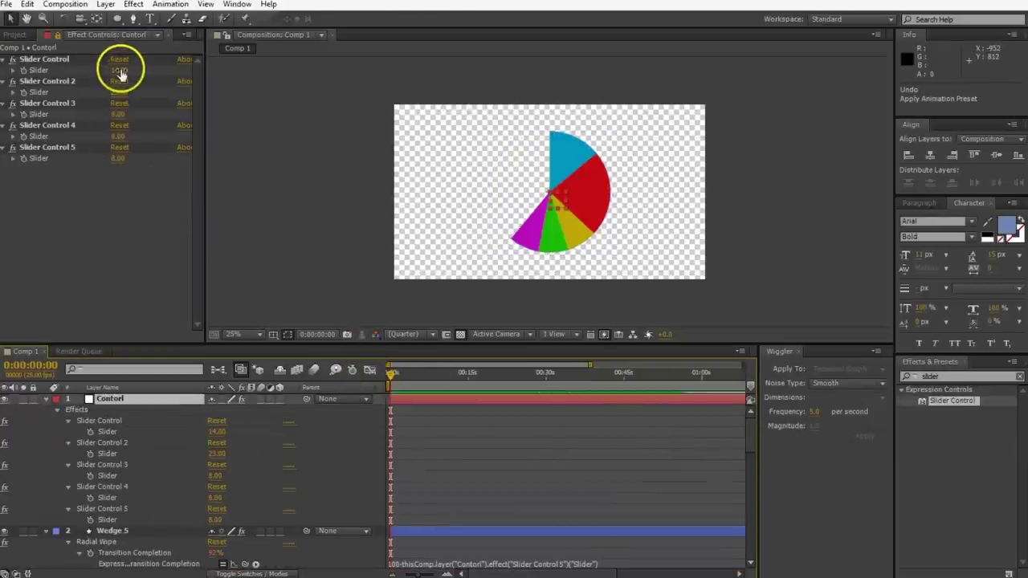
Enter 35, 20, 15, 15 and 15 into Slider Controls 1–5 in Effect Controls.
click(120, 71)
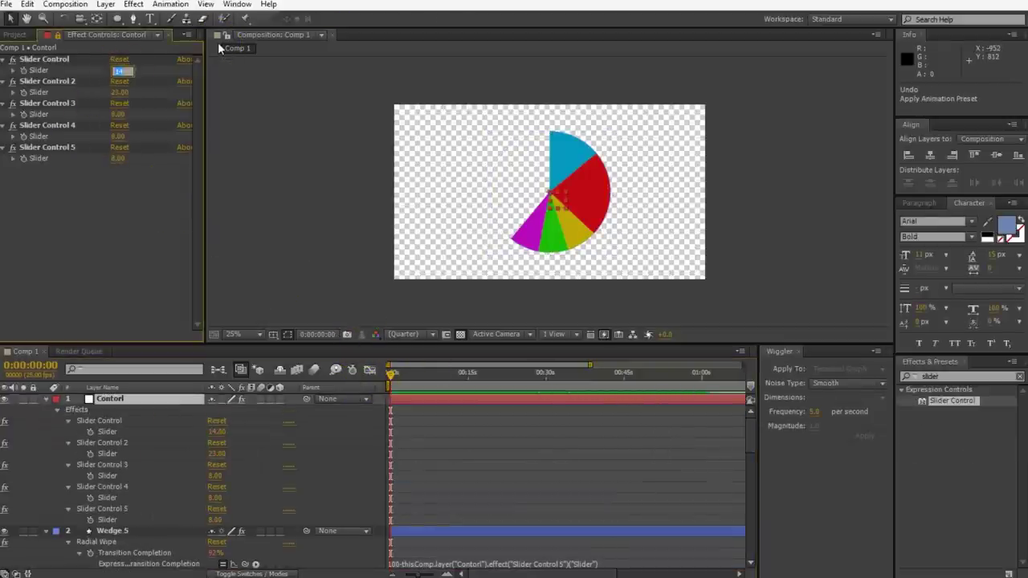
text(35)
key(Tab)
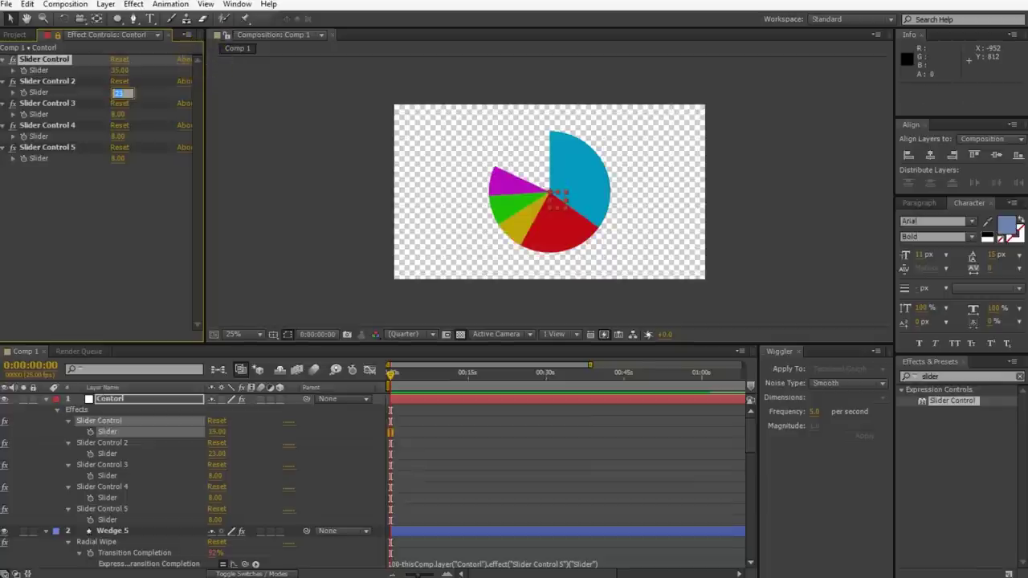
text(20)
key(Tab)
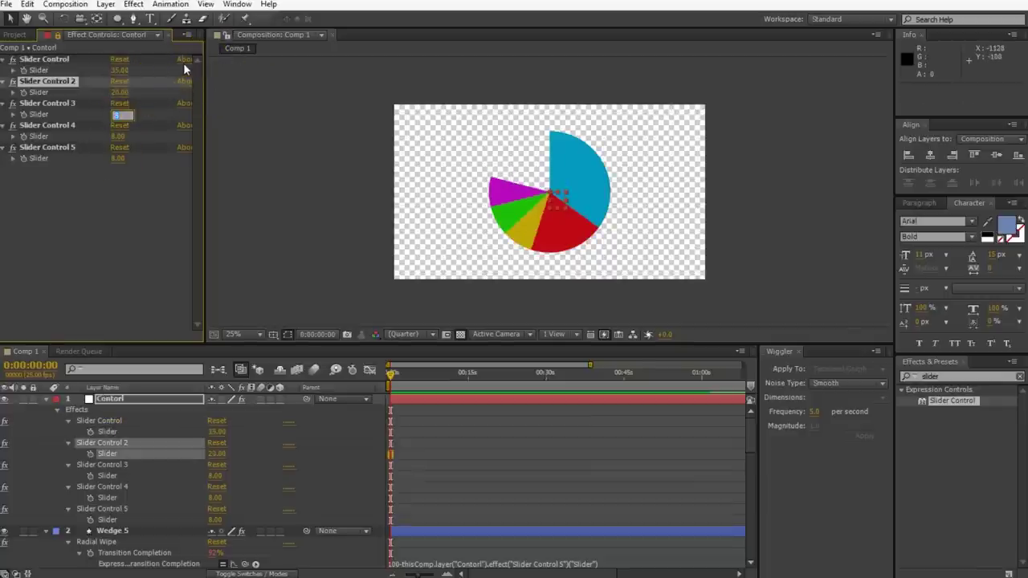
text(15)
key(Tab)
key(Tab)
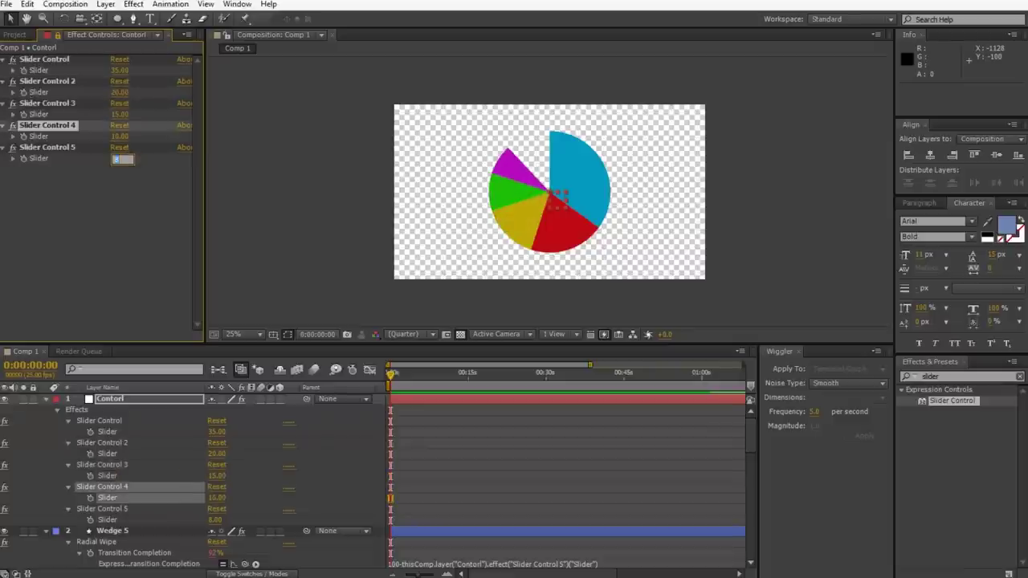
text(15)
key(Tab)
text(15)
click(115, 200)
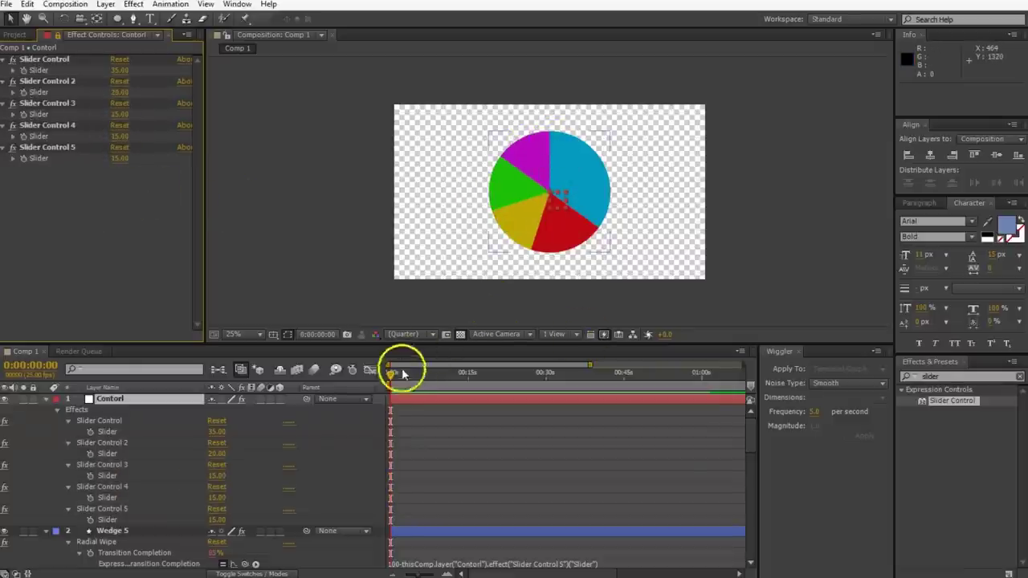
Collapse the Control layer and briefly inspect Wedge 5's properties.
key(ctrl+grave)
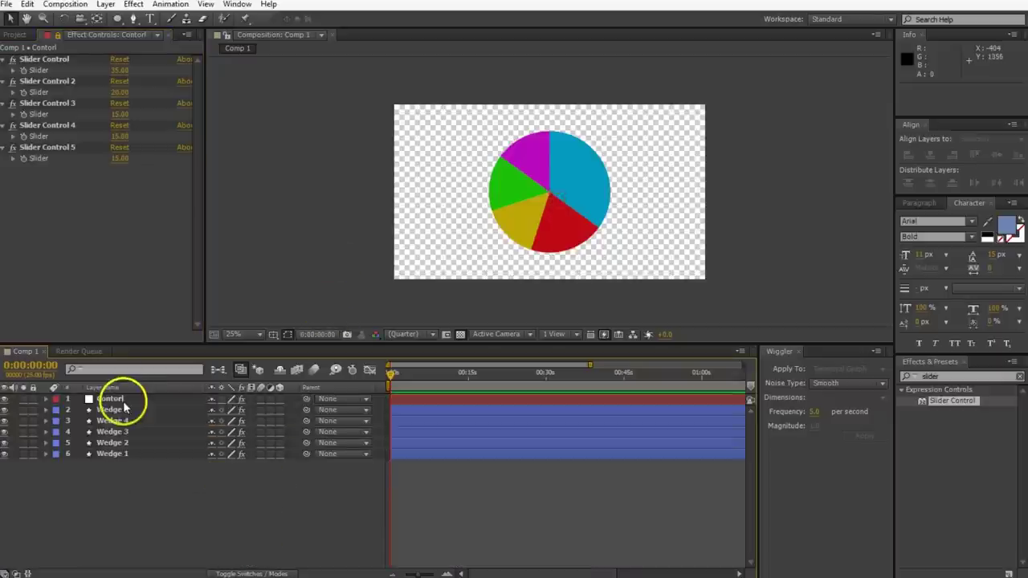
click(110, 399)
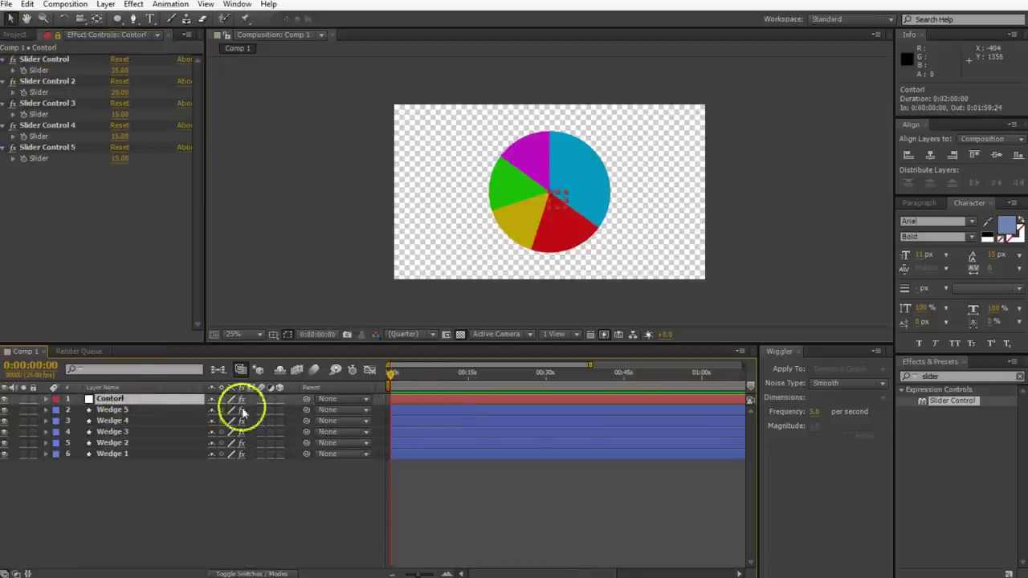
click(148, 413)
key(e)
key(e)
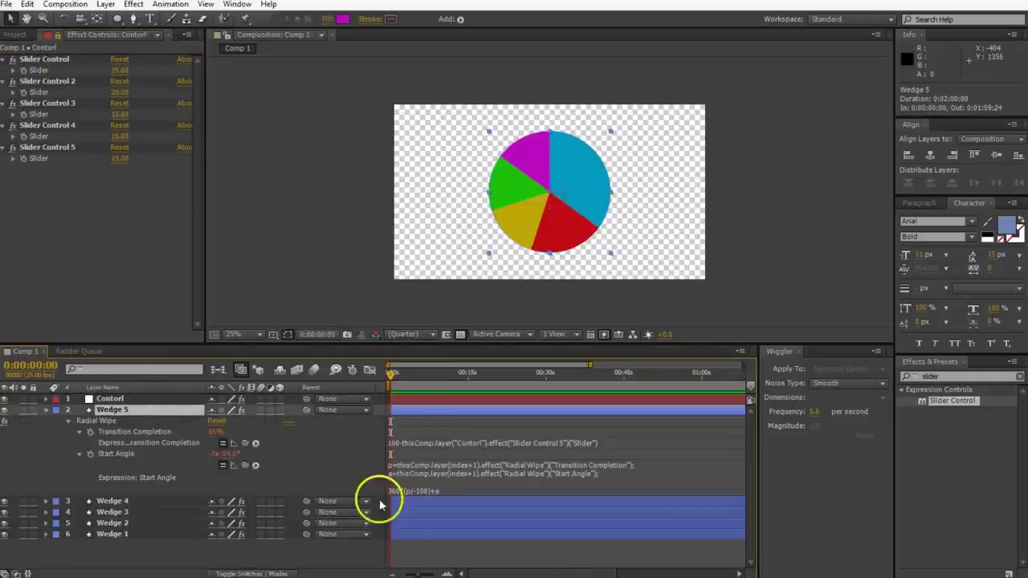
key(e)
key(e)
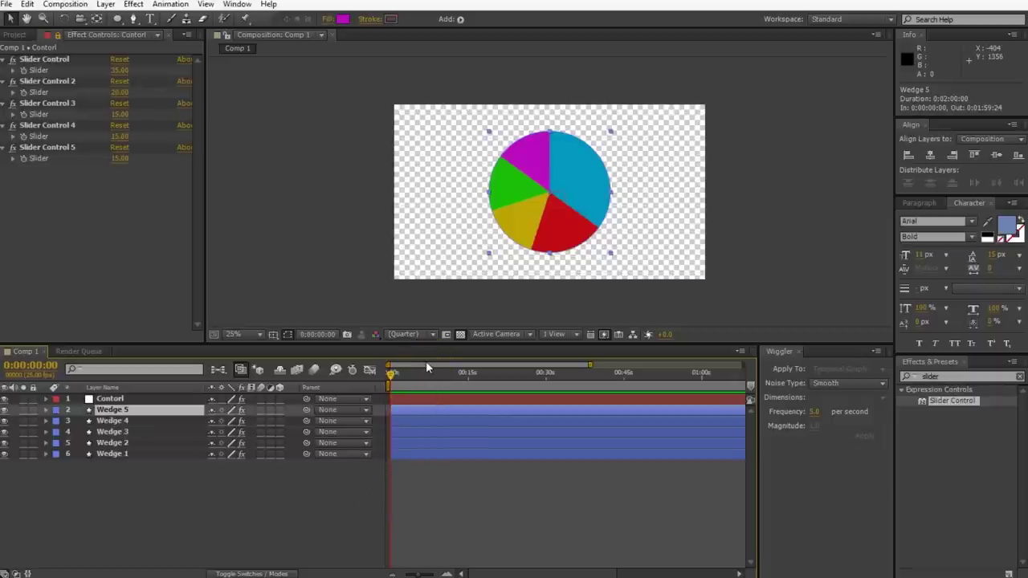
Select all five Control layer slider properties at the start and set them to 0.
click(111, 399)
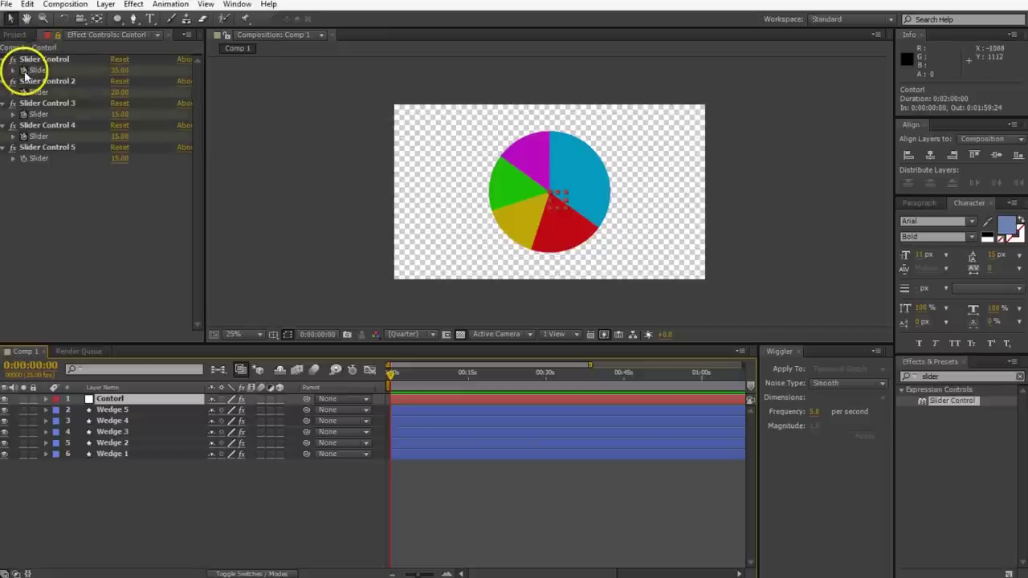
click(28, 150)
key(e)
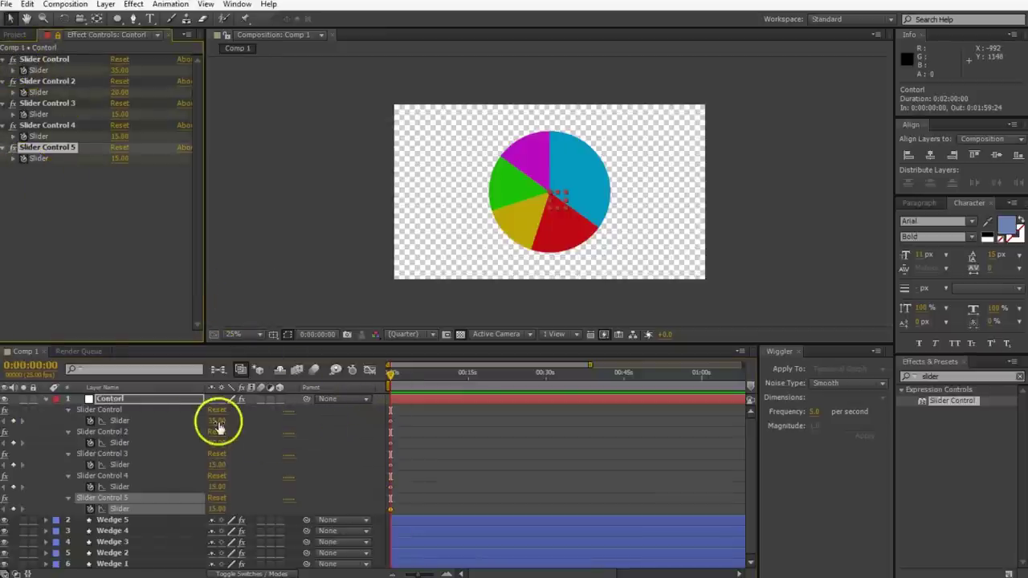
drag(423, 415, 422, 508)
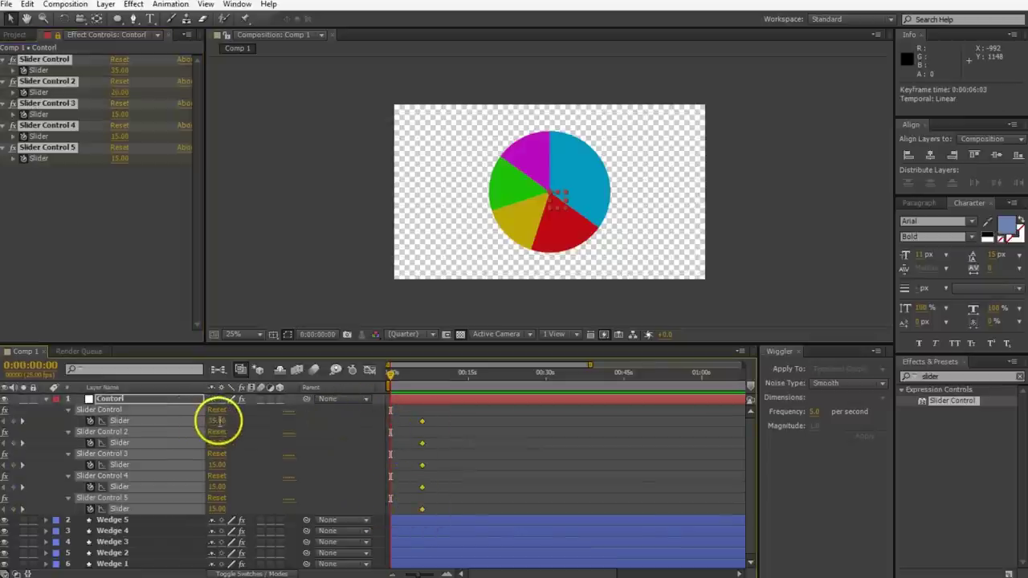
text(0)
key(Return)
Preview the animation, then move the sliders' end keyframes to 0:00:00:20.
key(KP_0)
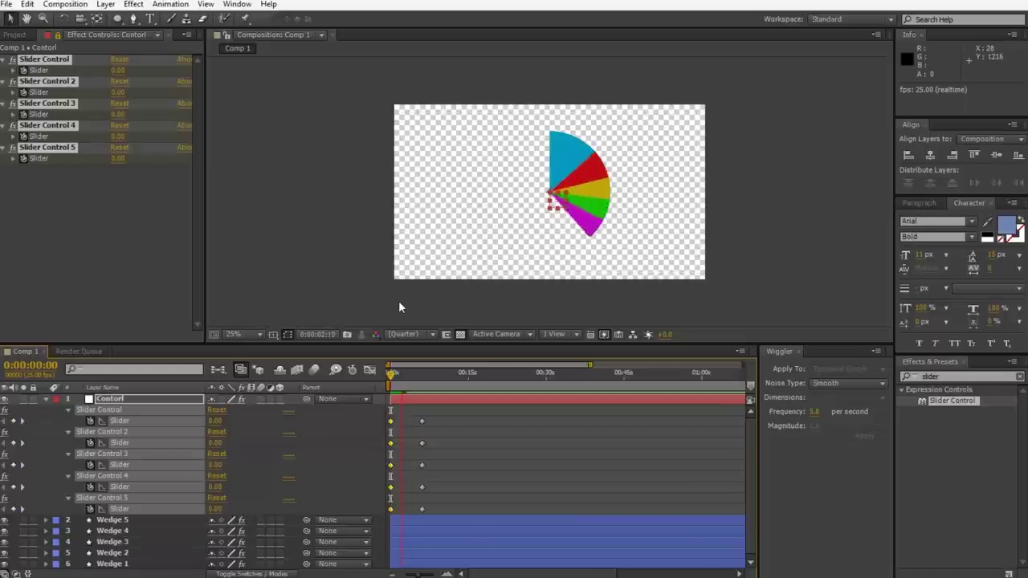
click(409, 386)
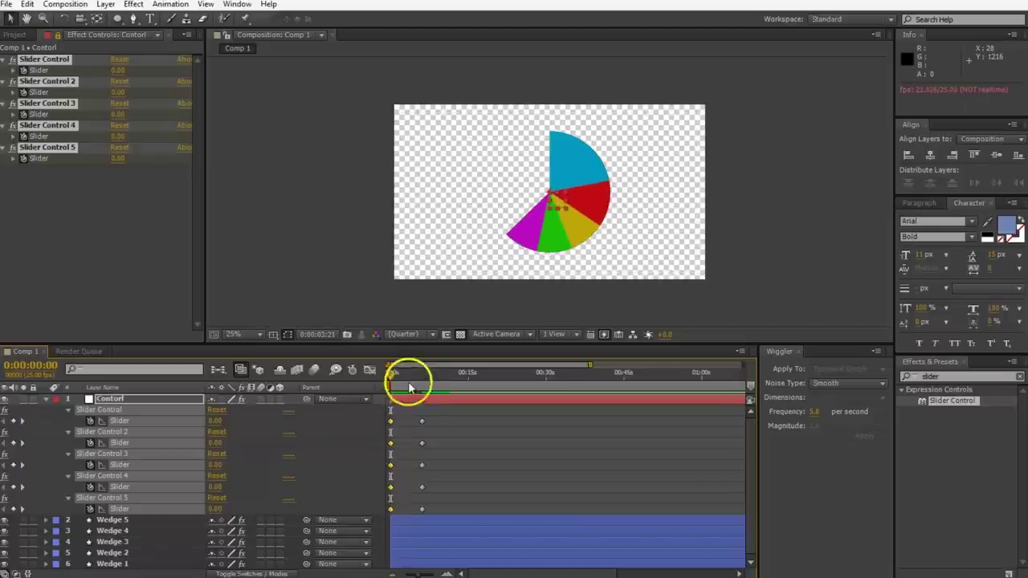
click(344, 385)
key(KP_0)
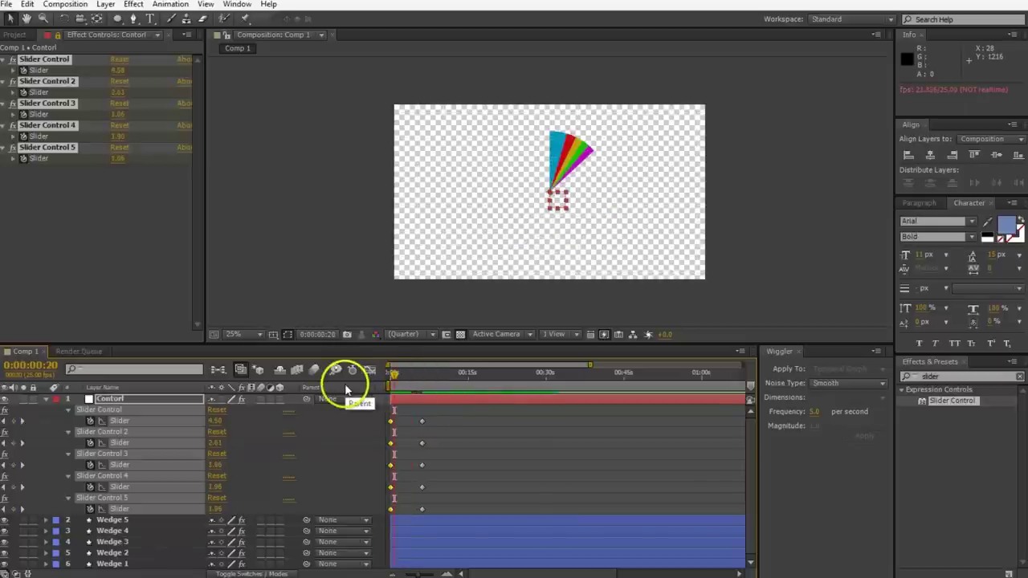
drag(434, 566, 464, 566)
drag(639, 446, 422, 502)
Apply Easy Ease to the slider keyframes, set 100% incoming influence on the last, and preview.
click(369, 369)
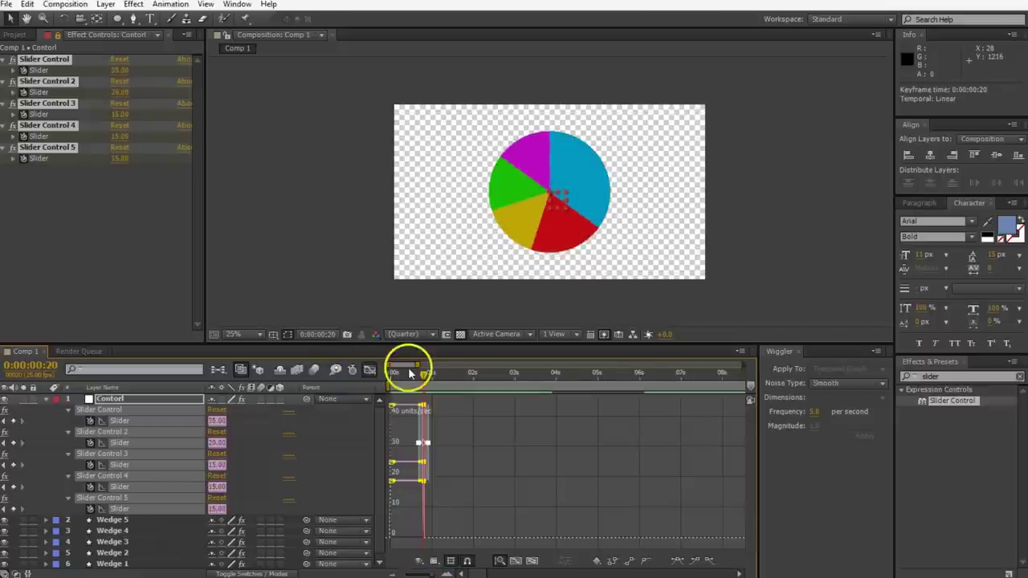
click(684, 562)
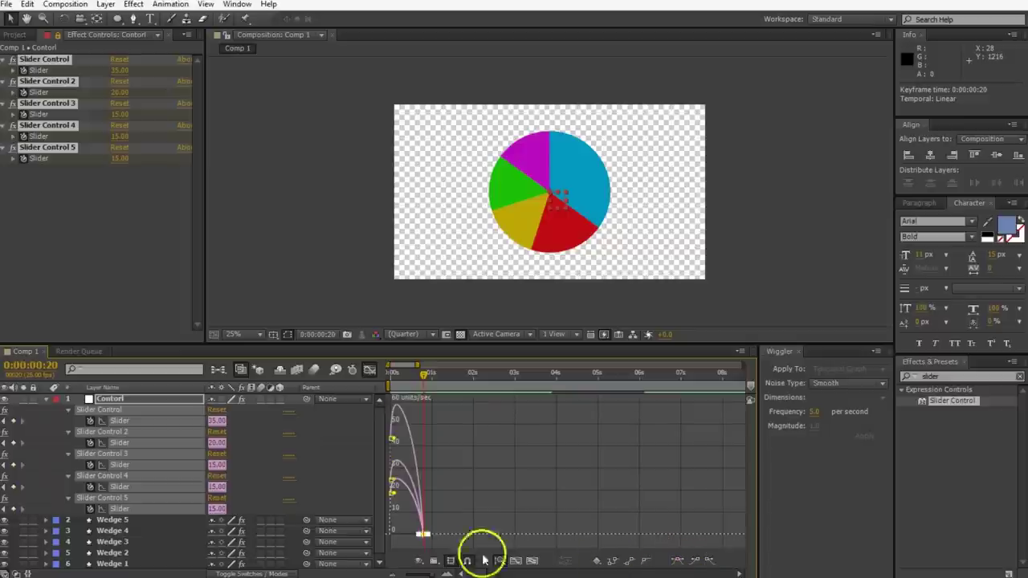
click(532, 561)
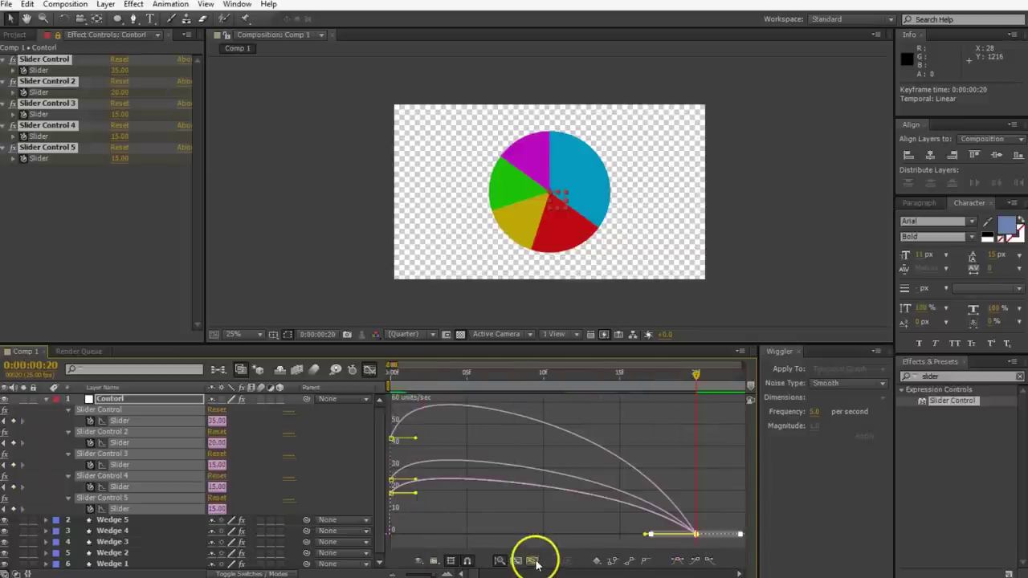
drag(547, 529, 511, 534)
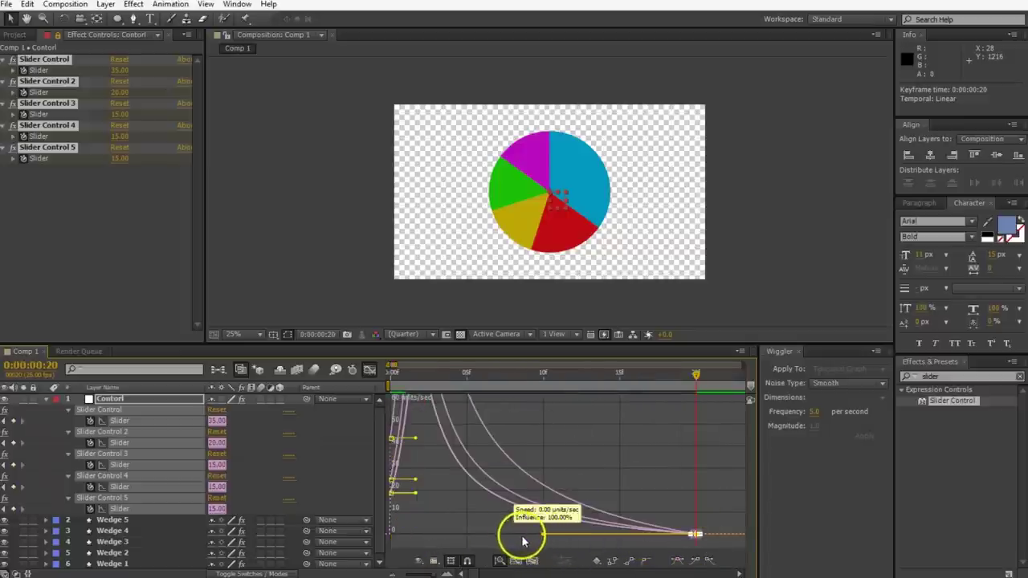
click(365, 371)
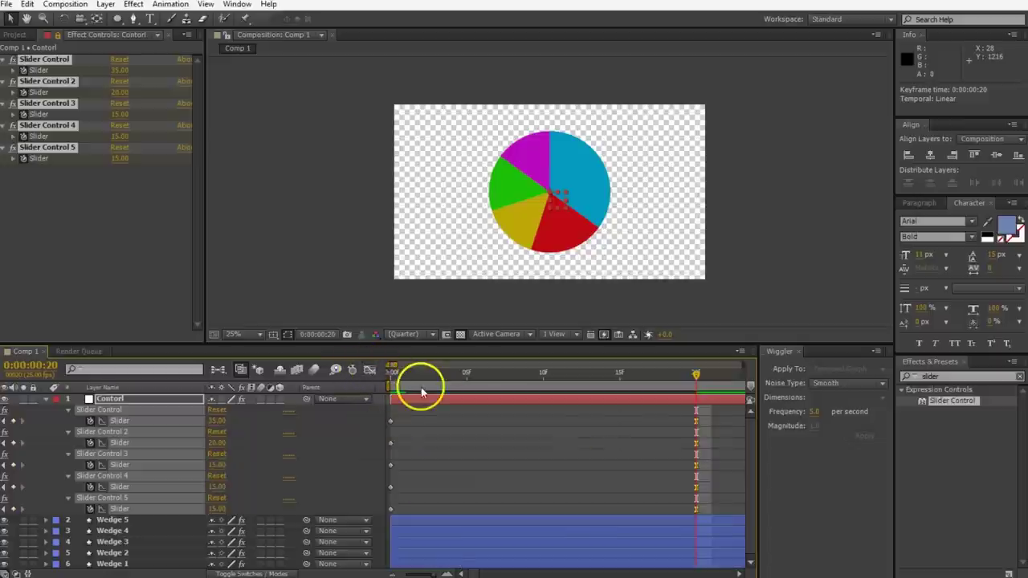
key(KP_0)
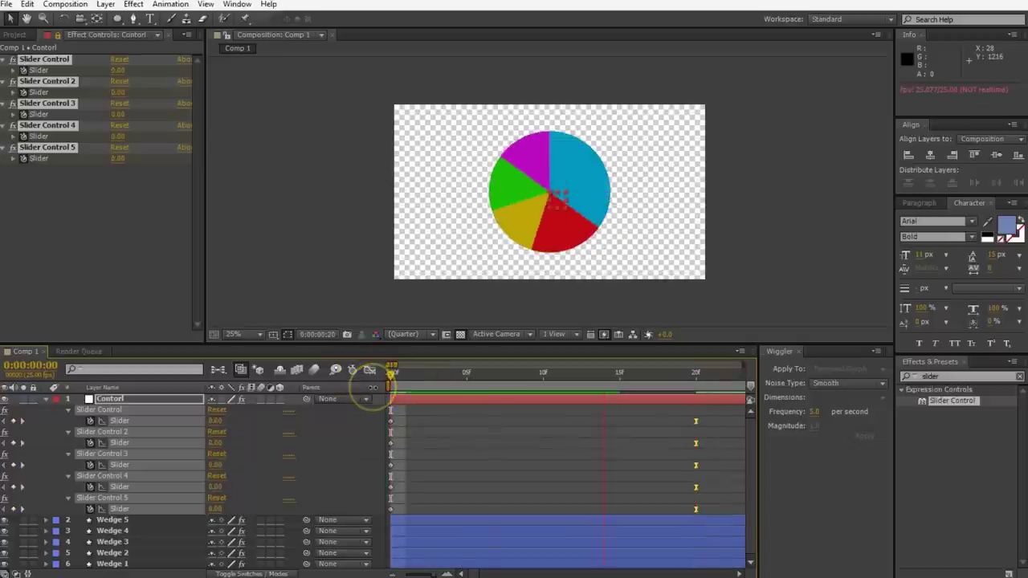
scroll(523, 482, down, 3)
click(514, 486)
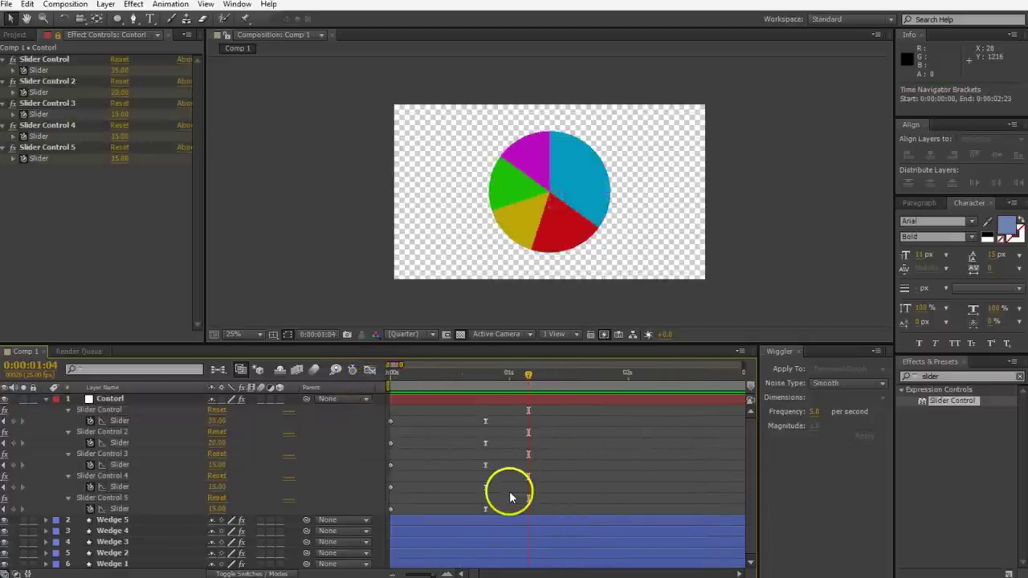
Shift keyframes for Slider Controls 2–5, 3–5, 4–5 and 5 successively later, then return to start.
click(486, 509)
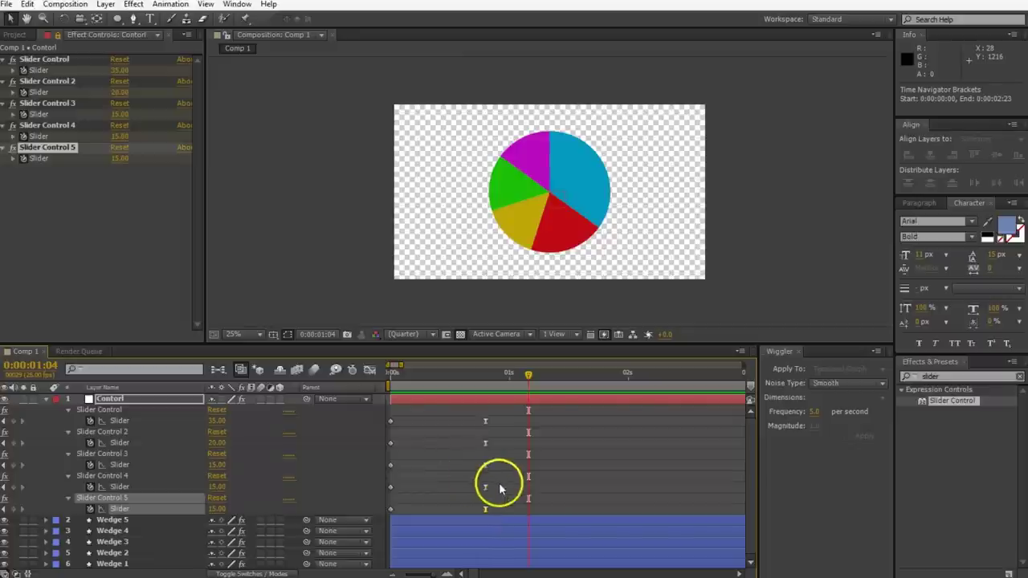
drag(505, 438, 391, 511)
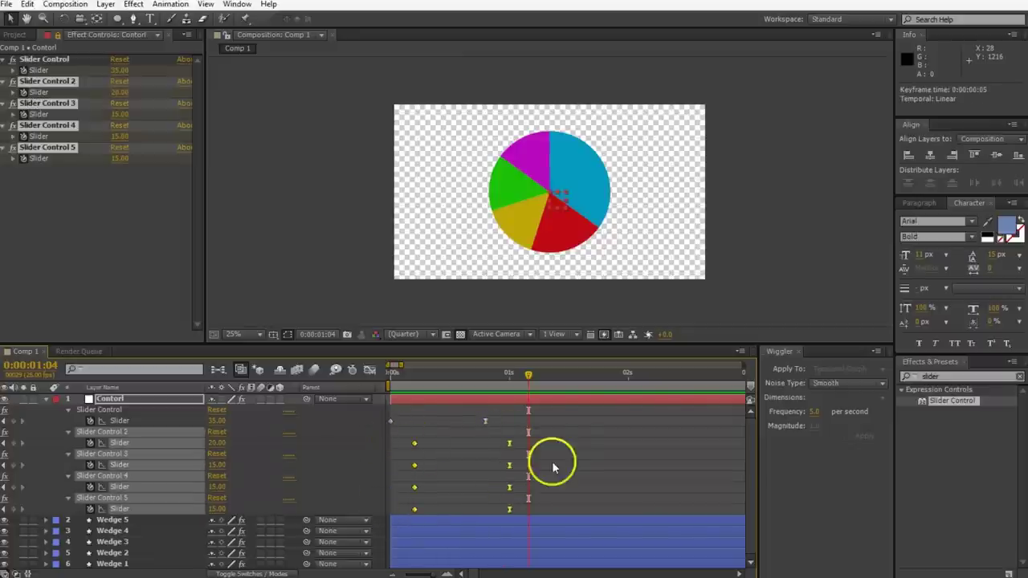
drag(554, 465, 449, 508)
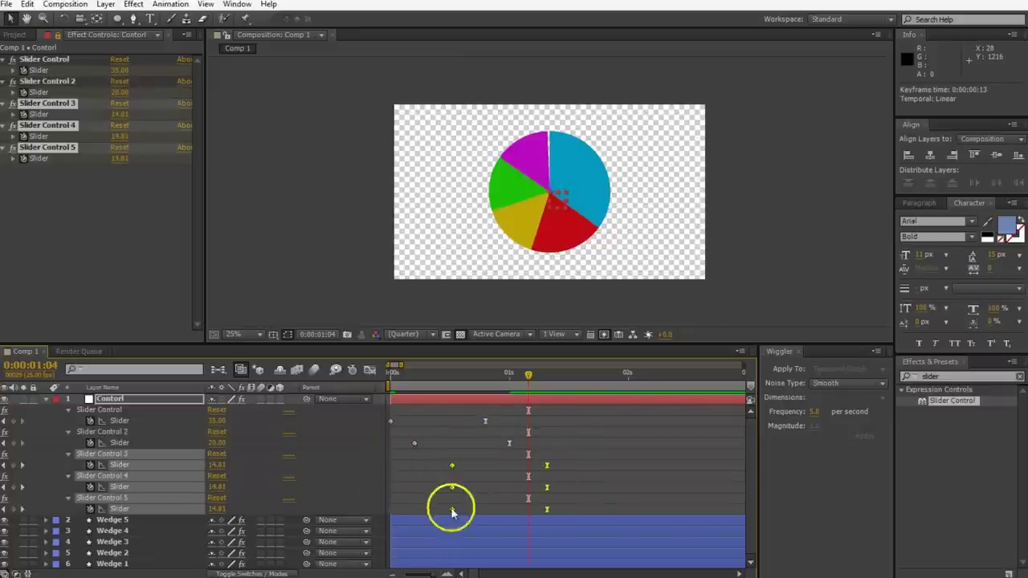
drag(632, 482, 452, 515)
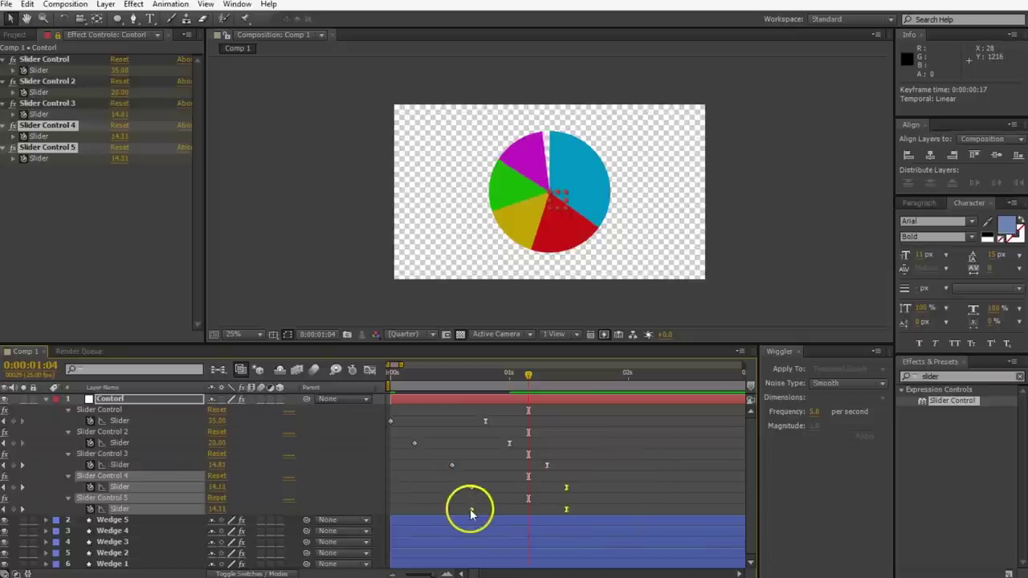
drag(567, 510, 594, 507)
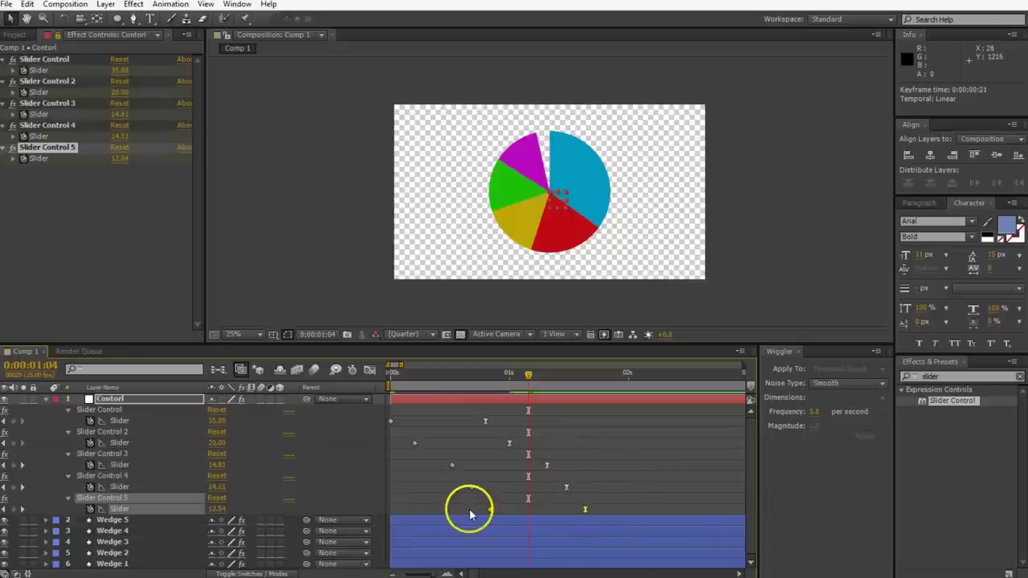
drag(597, 464, 455, 518)
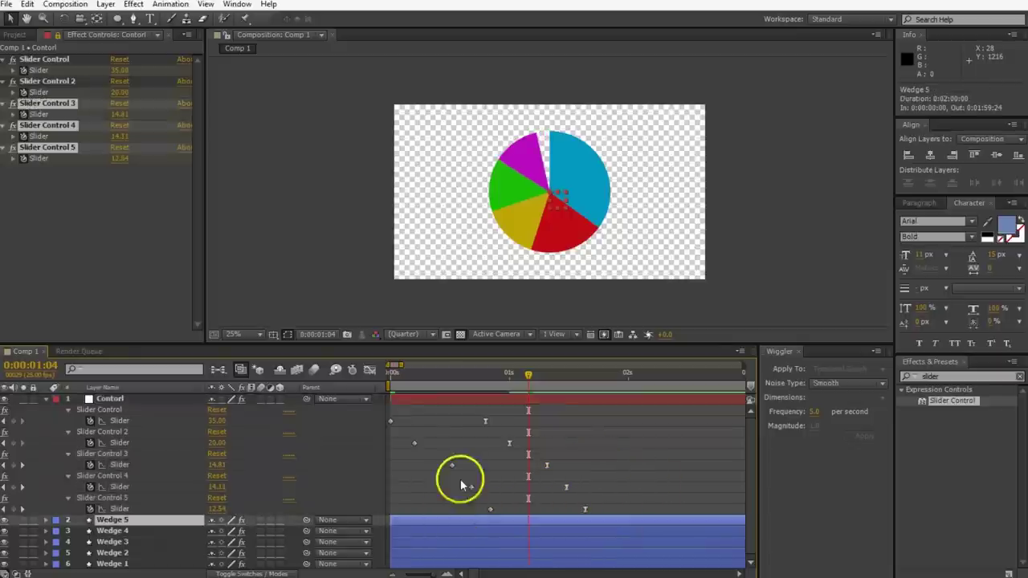
click(428, 385)
mouse_move(406, 388)
mouse_down()
mouse_move(348, 386)
mouse_move(395, 367)
mouse_move(397, 376)
mouse_move(532, 368)
mouse_move(405, 388)
mouse_up()
Play the staggered animation to its end, then collapse all layer properties with Ctrl+A and U.
key(space)
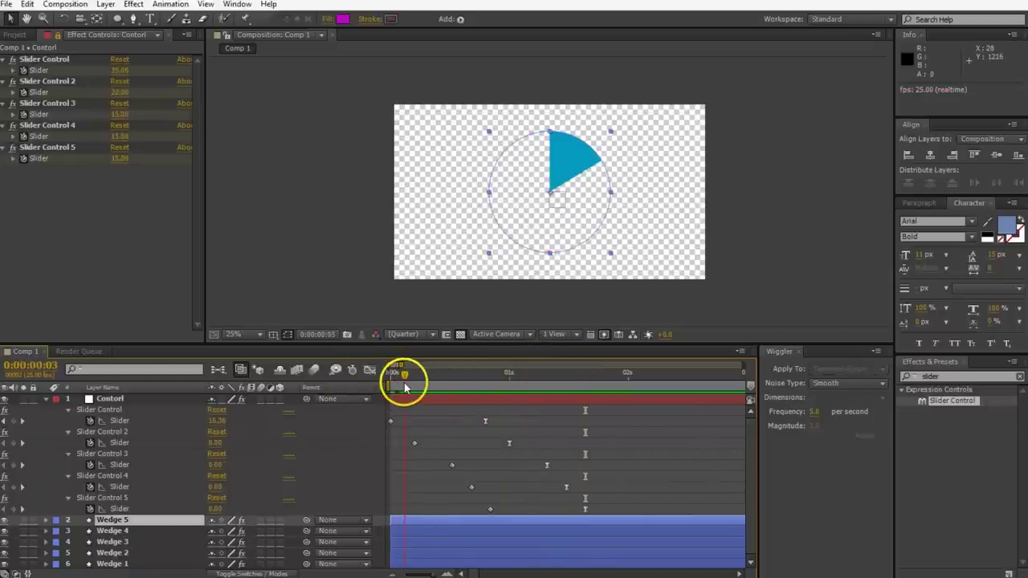
key(space)
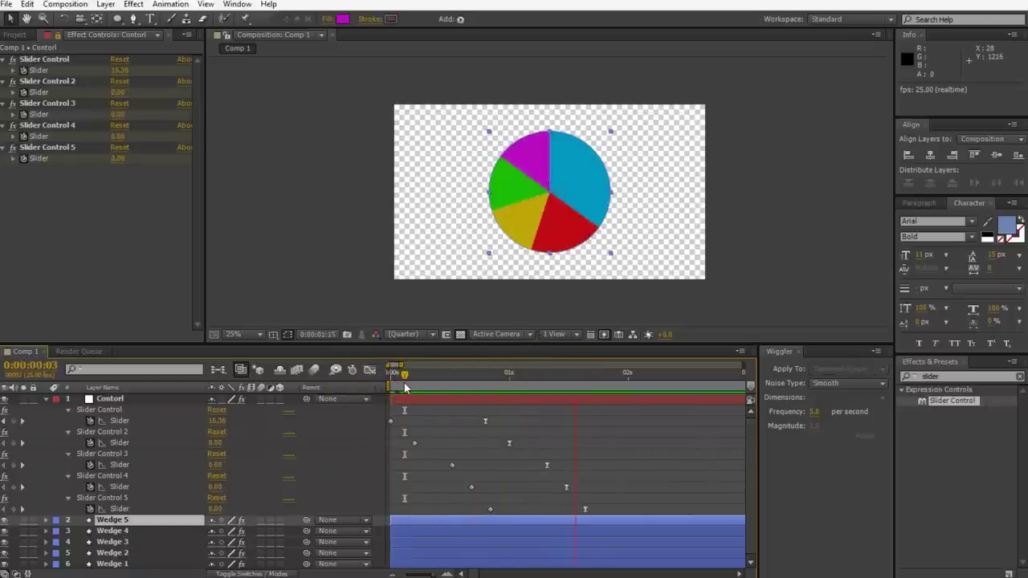
click(628, 438)
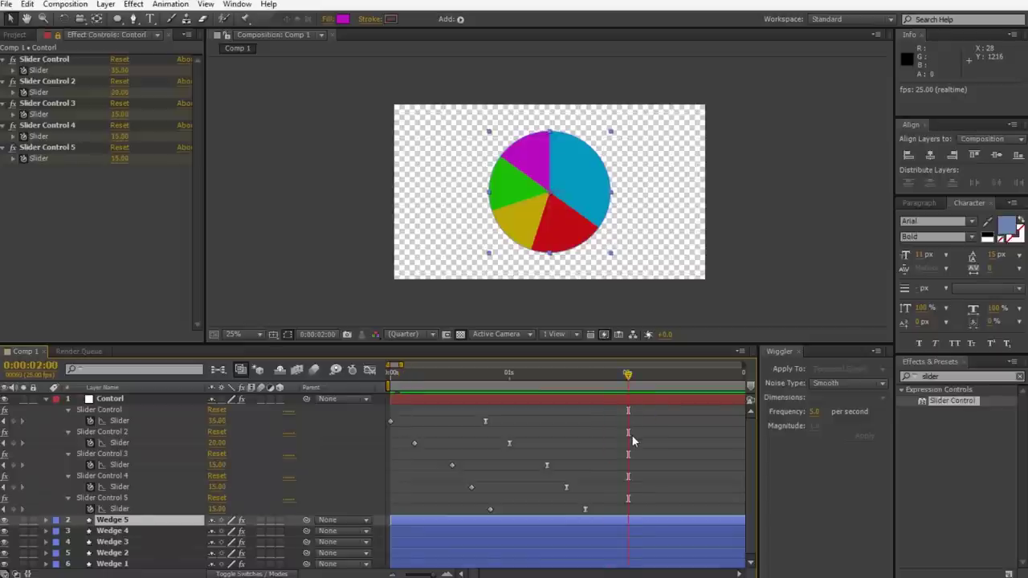
key(ctrl+a)
key(u)
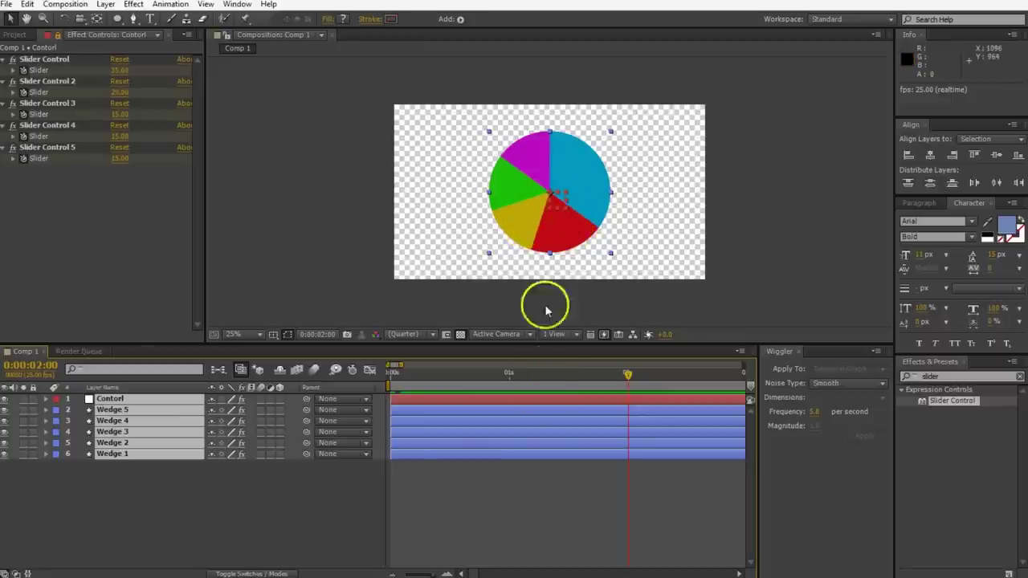
Reposition the whole pie within the composition.
drag(550, 261, 519, 185)
drag(569, 236, 597, 241)
click(144, 532)
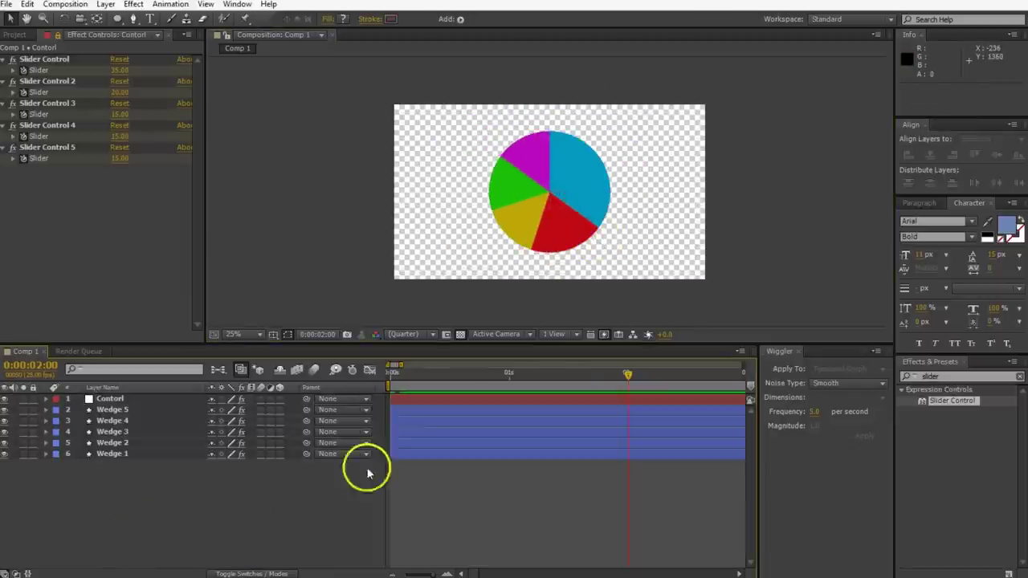
Inspect Wedge 4's Radial Wipe expressions, then collapse Wedge 4 and deselect all layers.
click(455, 433)
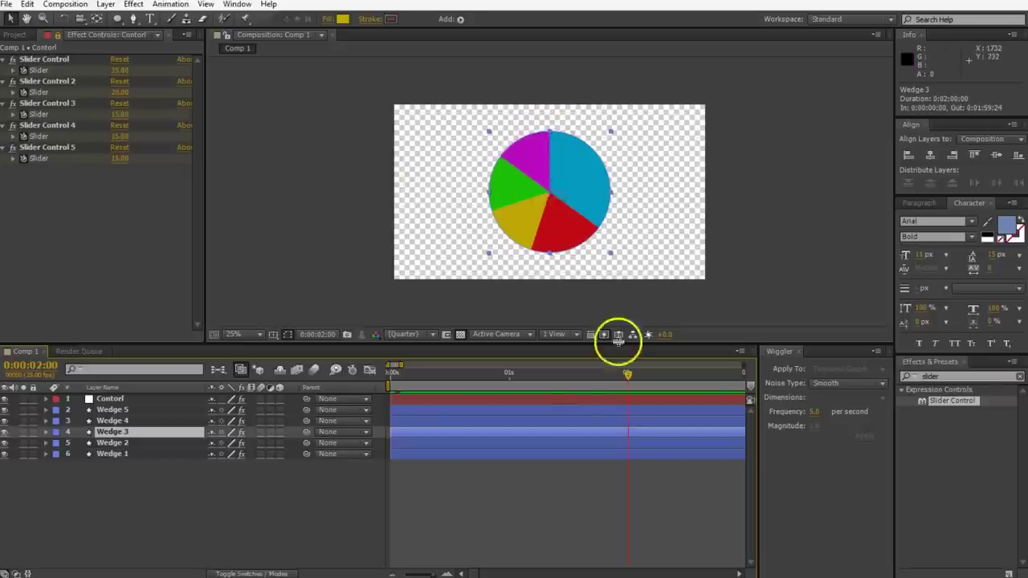
click(541, 411)
click(123, 421)
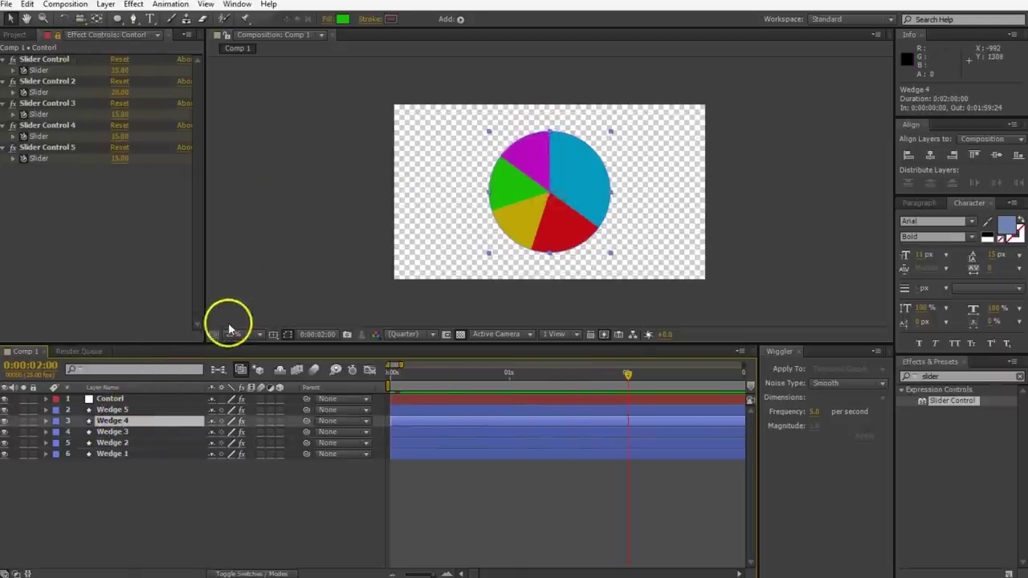
key(u)
key(u)
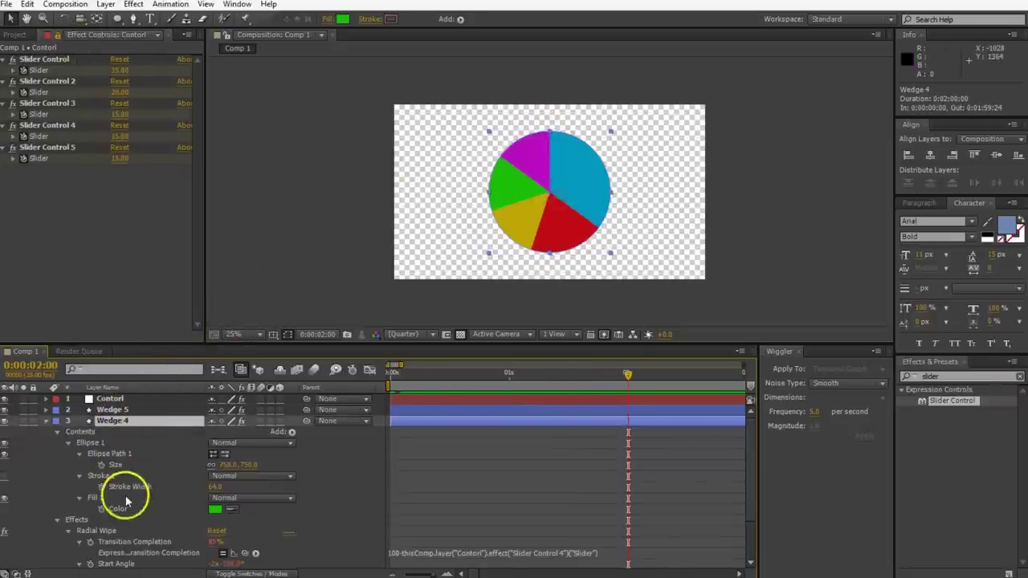
scroll(116, 518, down, 2)
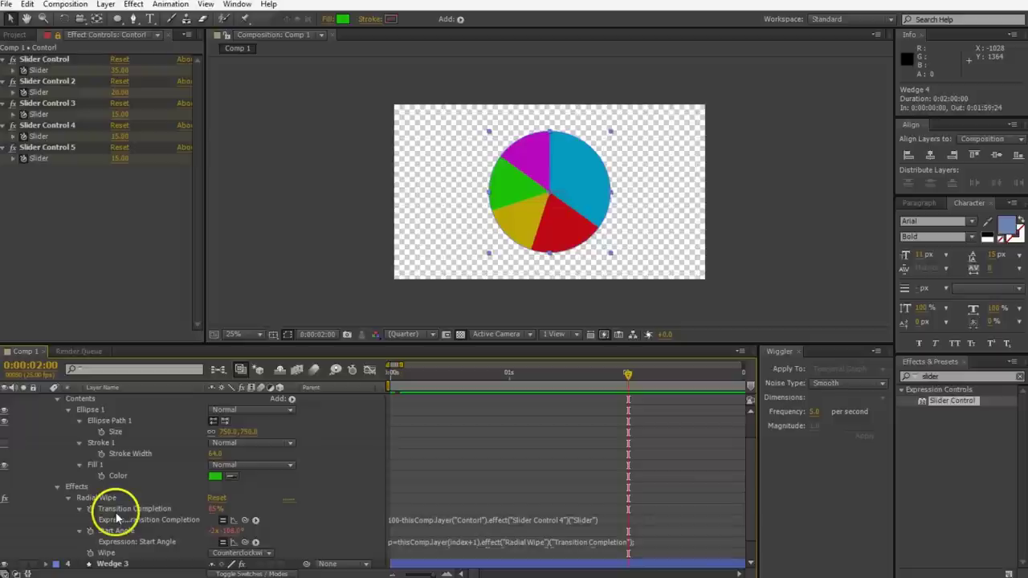
click(68, 498)
click(193, 509)
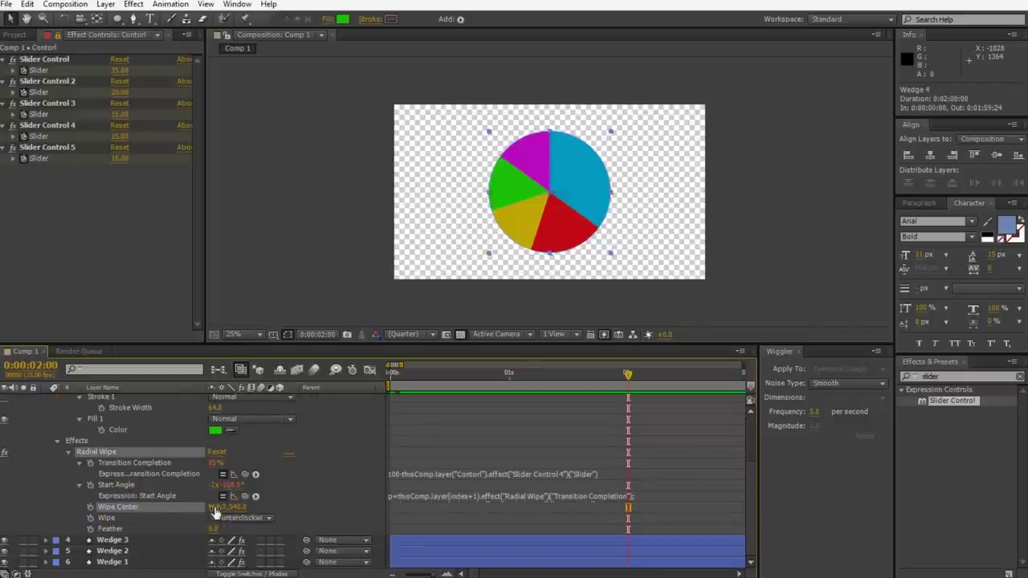
click(95, 508)
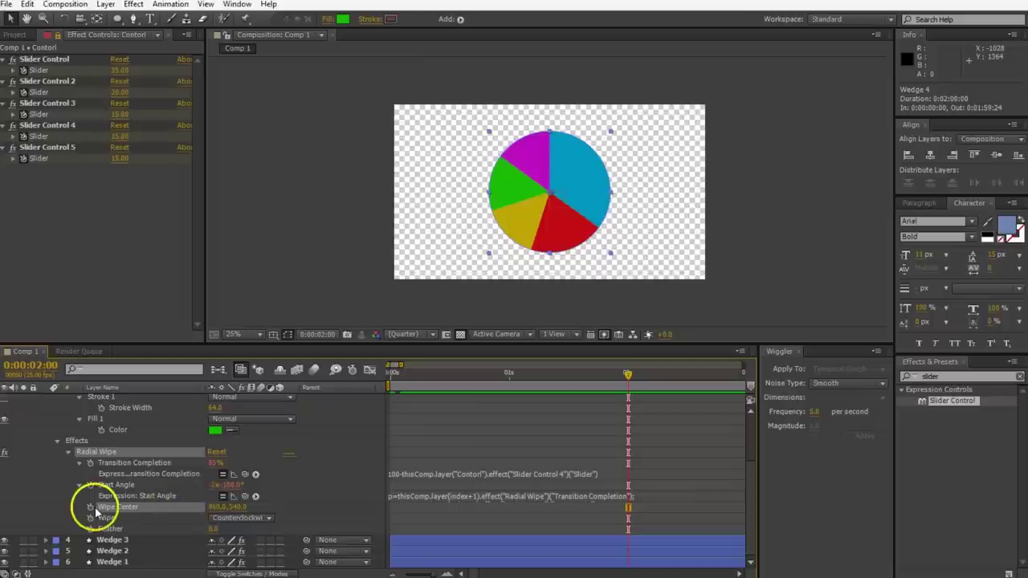
scroll(131, 475, up, 3)
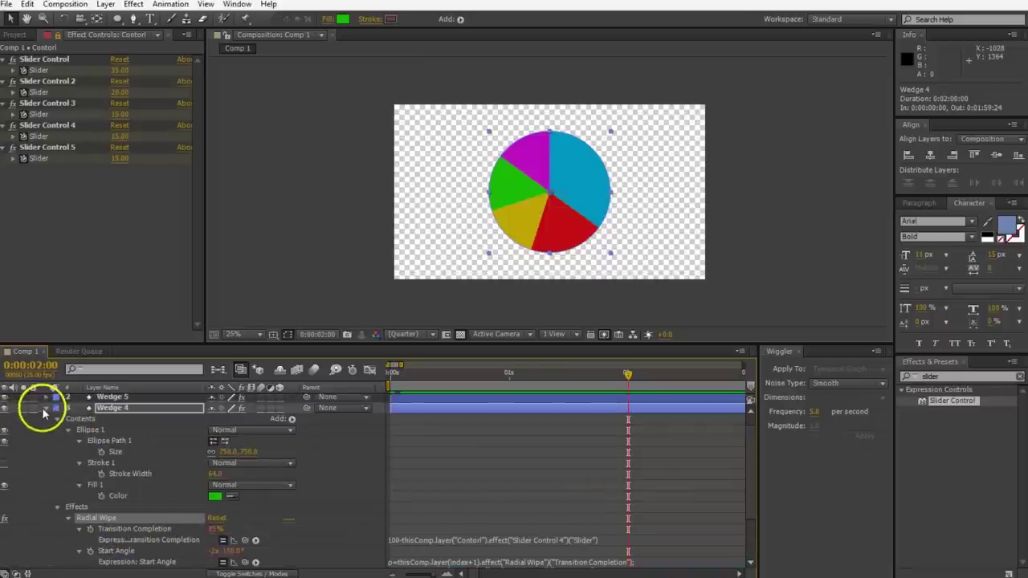
click(45, 408)
click(171, 468)
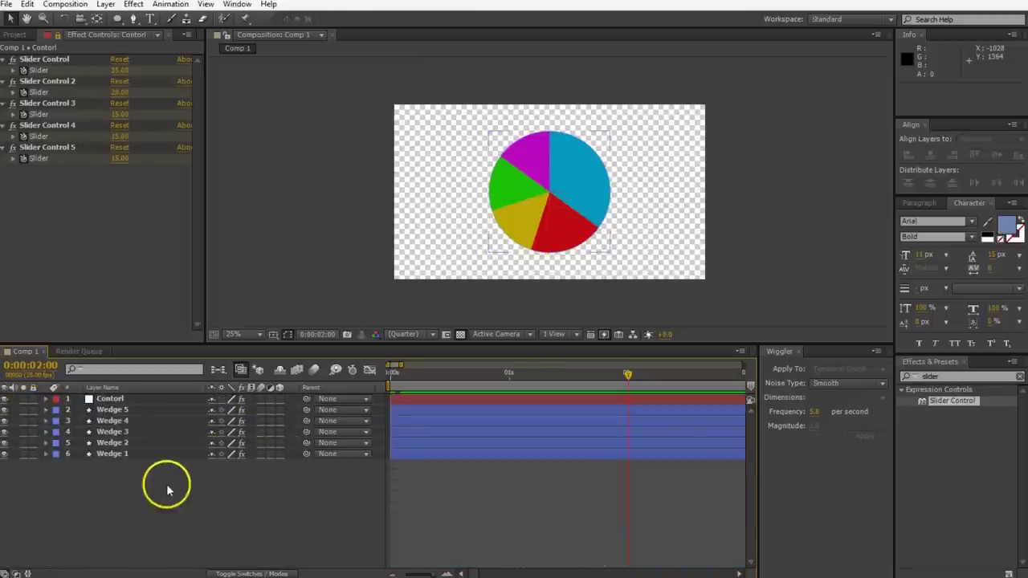
Pre-compose all six layers into Pre-comp 1 and nudge the pie slightly left.
key(ctrl+a)
key(ctrl+shift+c)
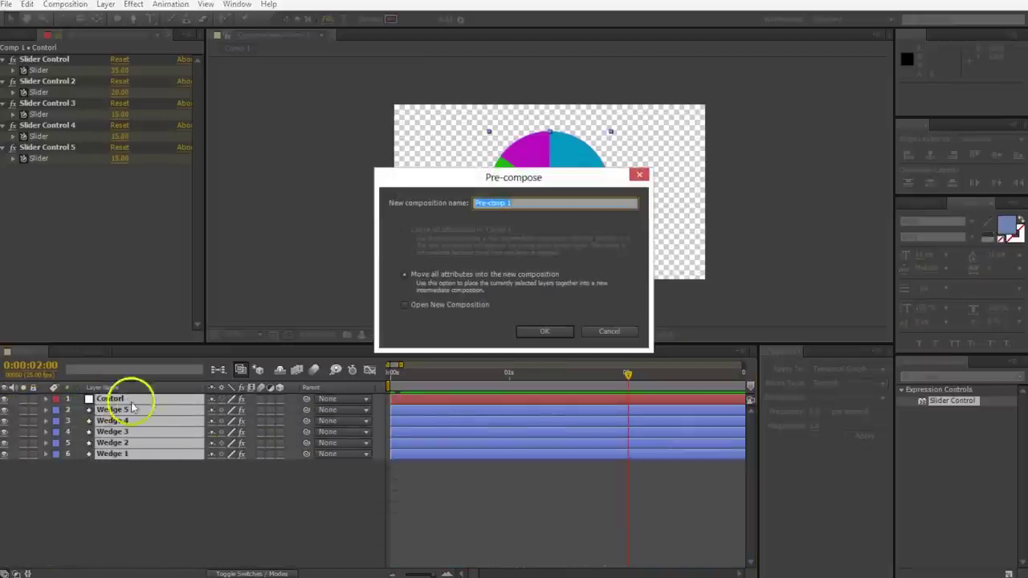
key(Return)
drag(591, 175, 573, 178)
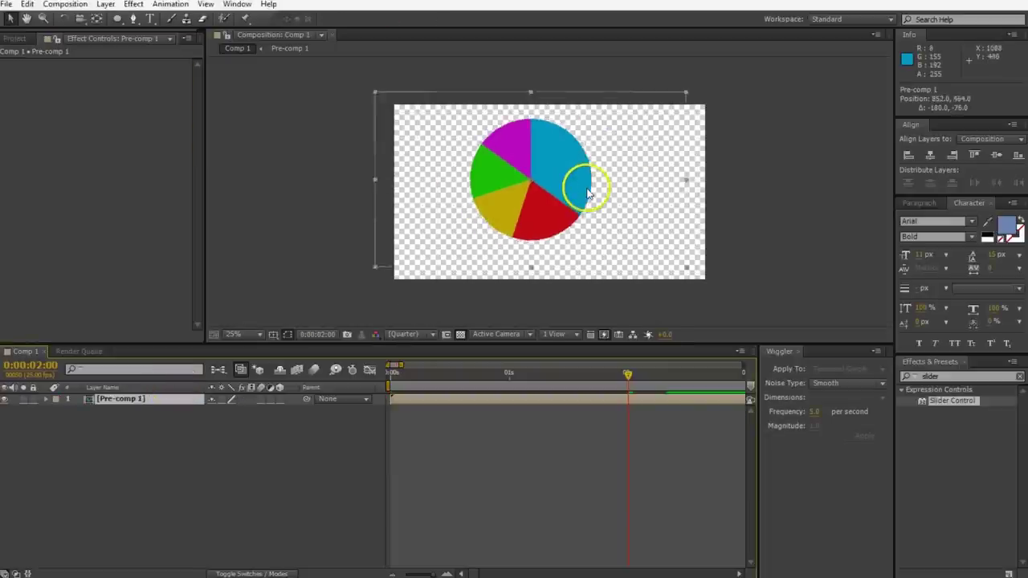
Add a Drop Shadow layer style with Distance 24 and Size 26.
click(504, 373)
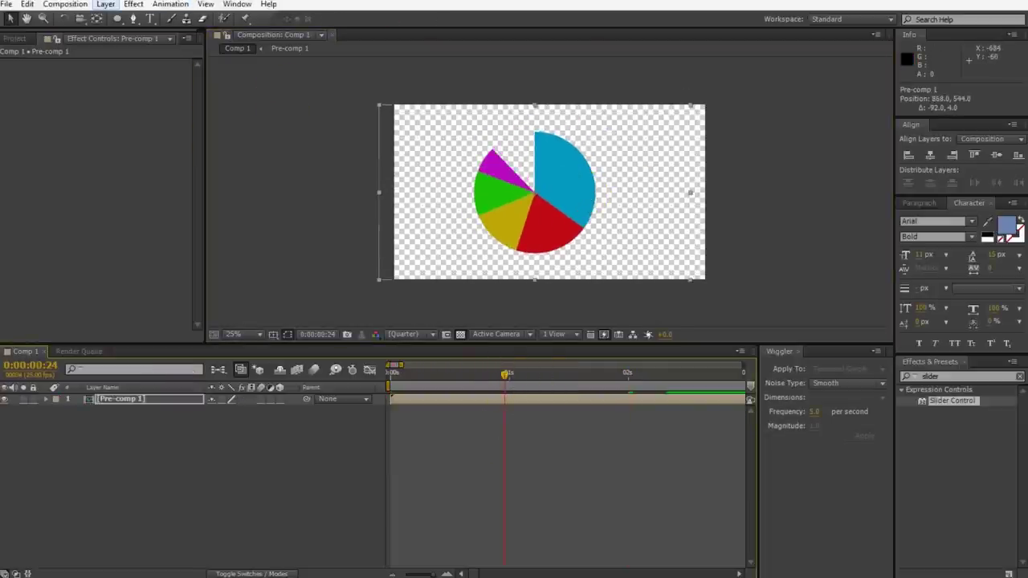
click(106, 4)
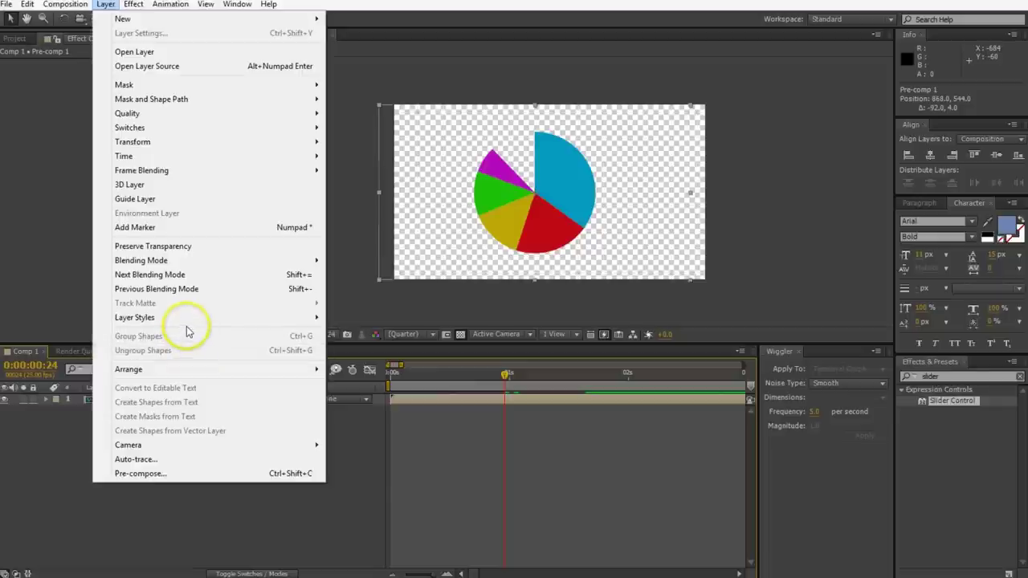
mouse_move(195, 320)
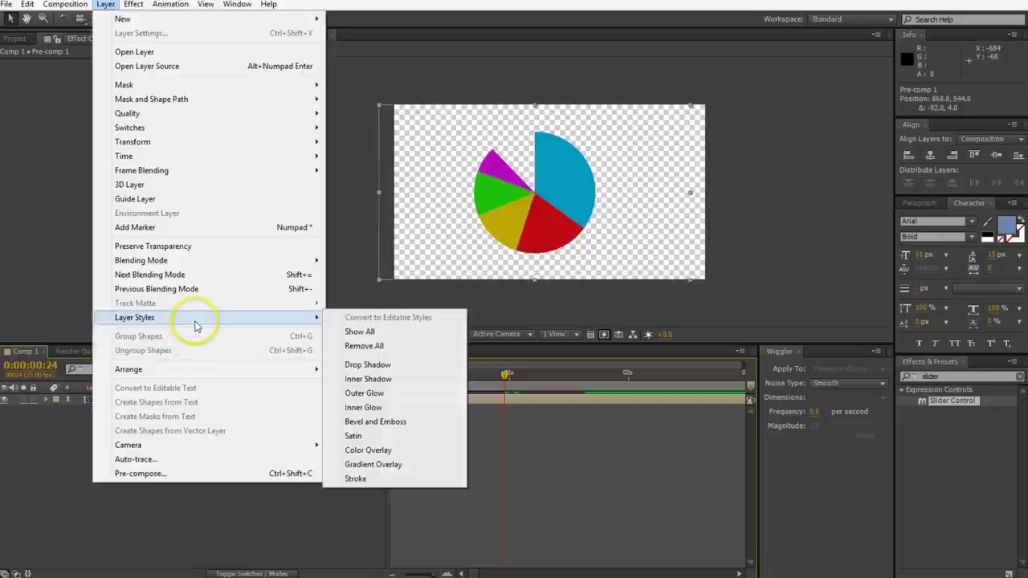
click(395, 366)
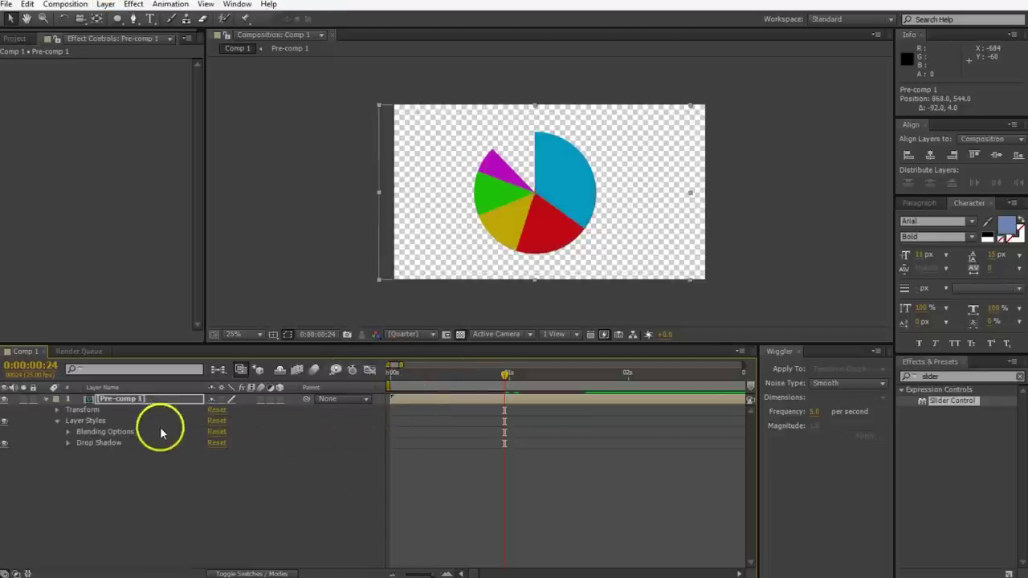
click(68, 443)
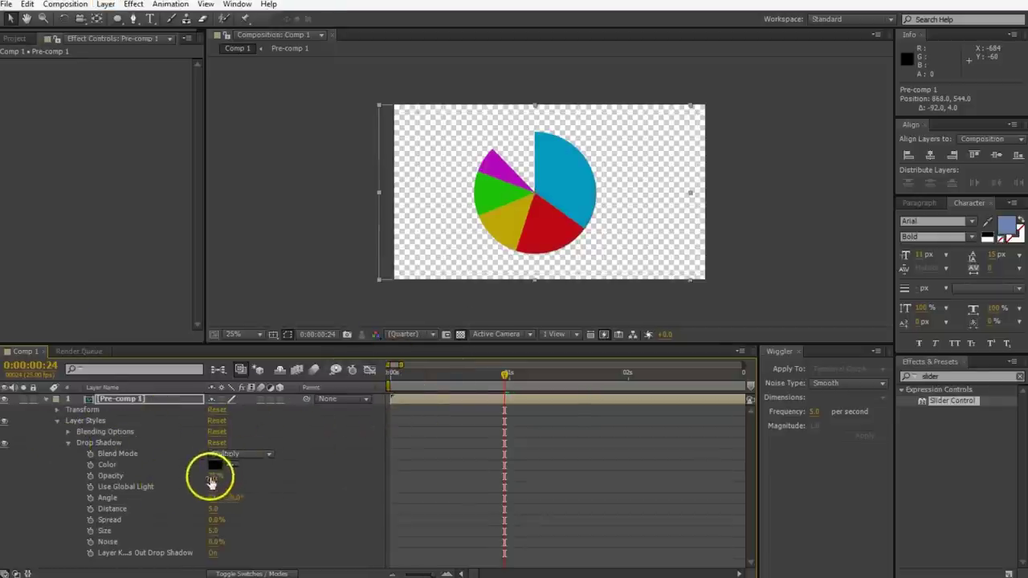
drag(214, 509, 215, 517)
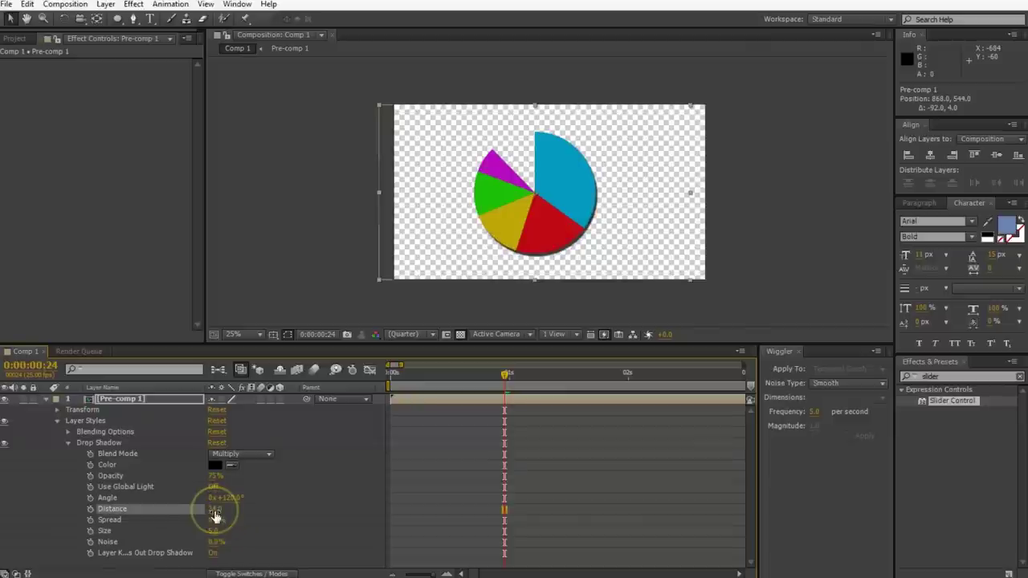
click(354, 515)
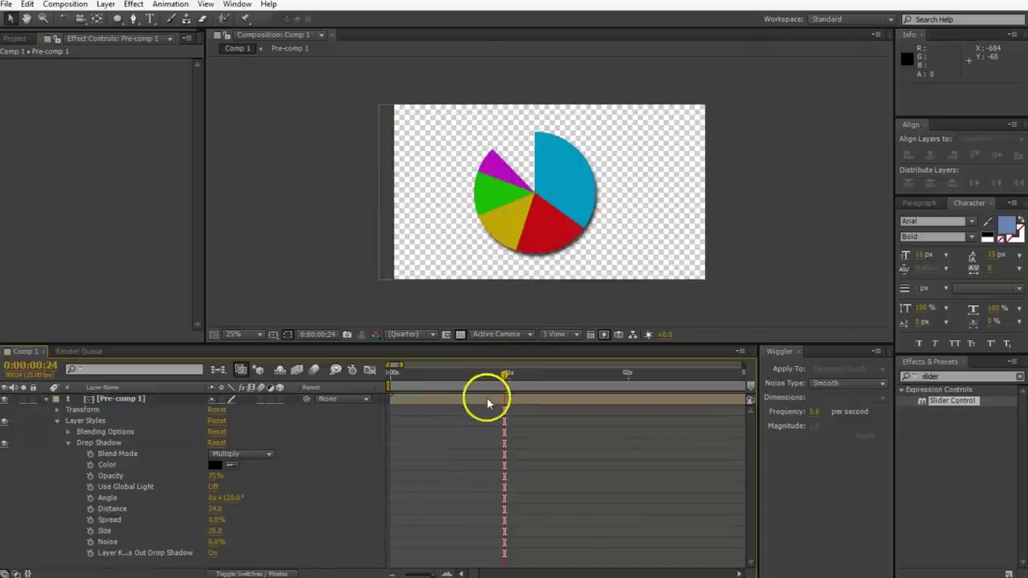
Add a Stroke layer style to all five wedge layers inside Pre-comp 1.
double_click(487, 398)
click(452, 410)
shift+click(447, 454)
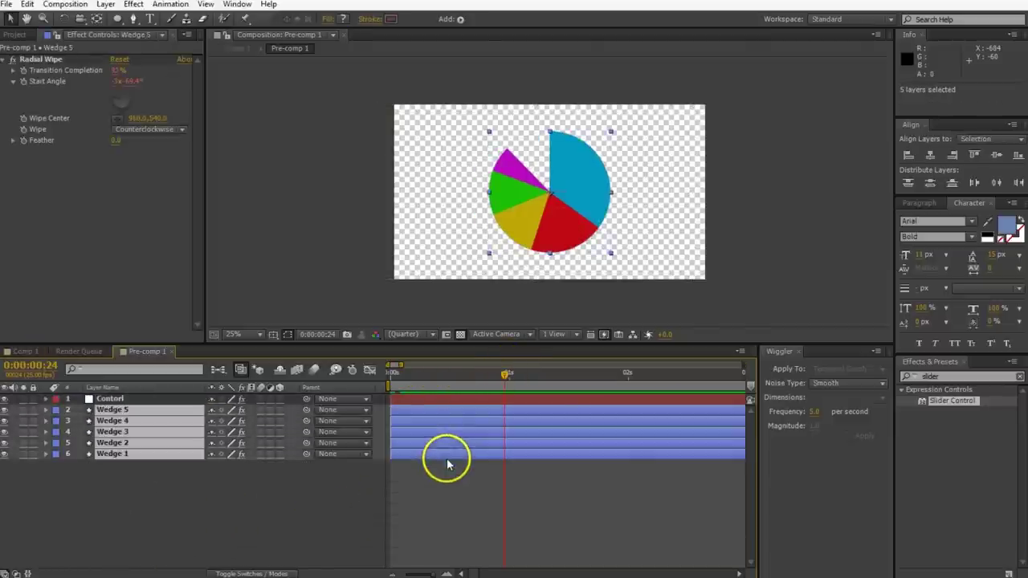
click(105, 4)
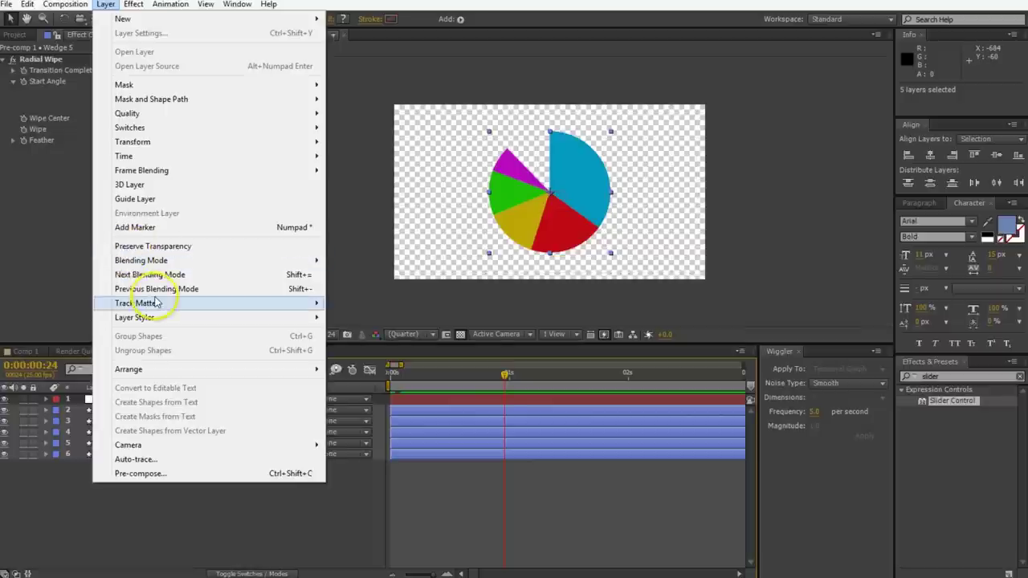
mouse_move(136, 318)
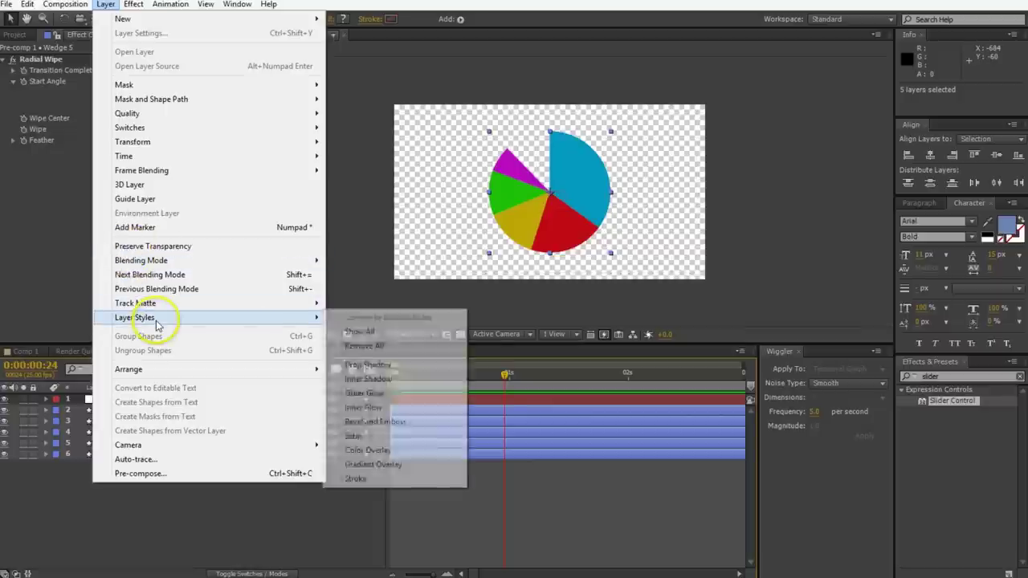
click(365, 481)
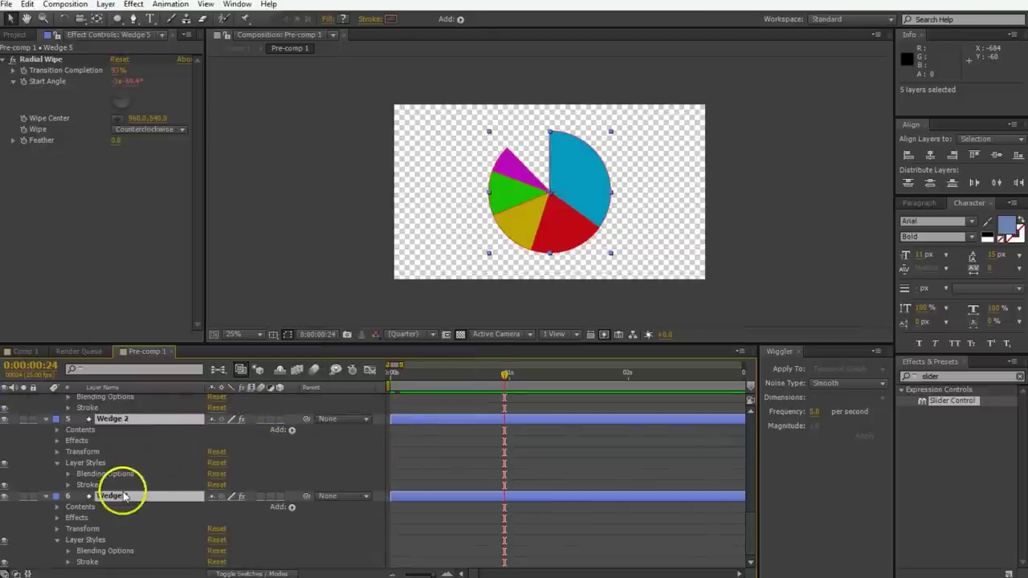
Set the wedges' stroke to white, size 10 px, with Center position.
click(69, 408)
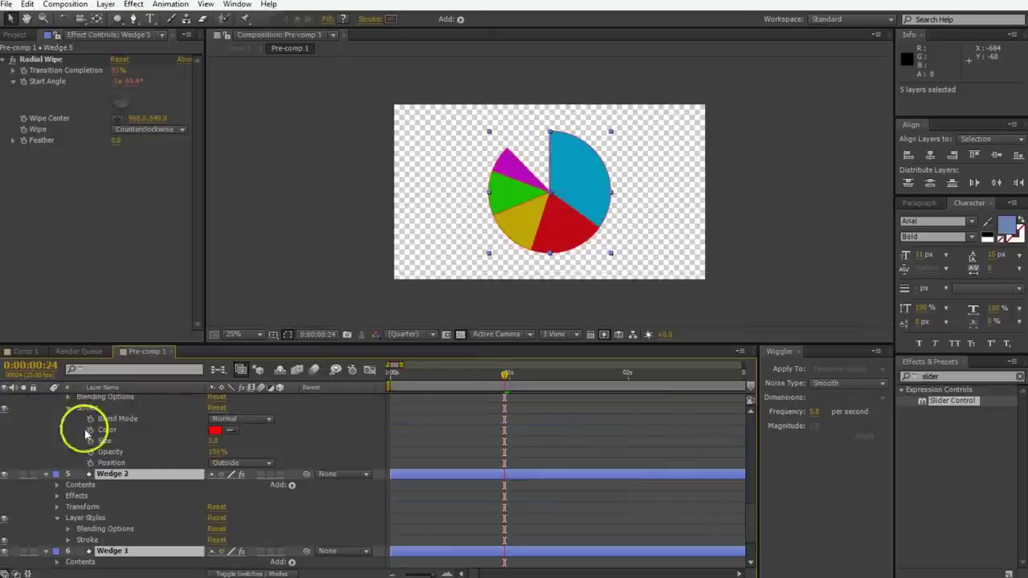
click(215, 430)
click(432, 241)
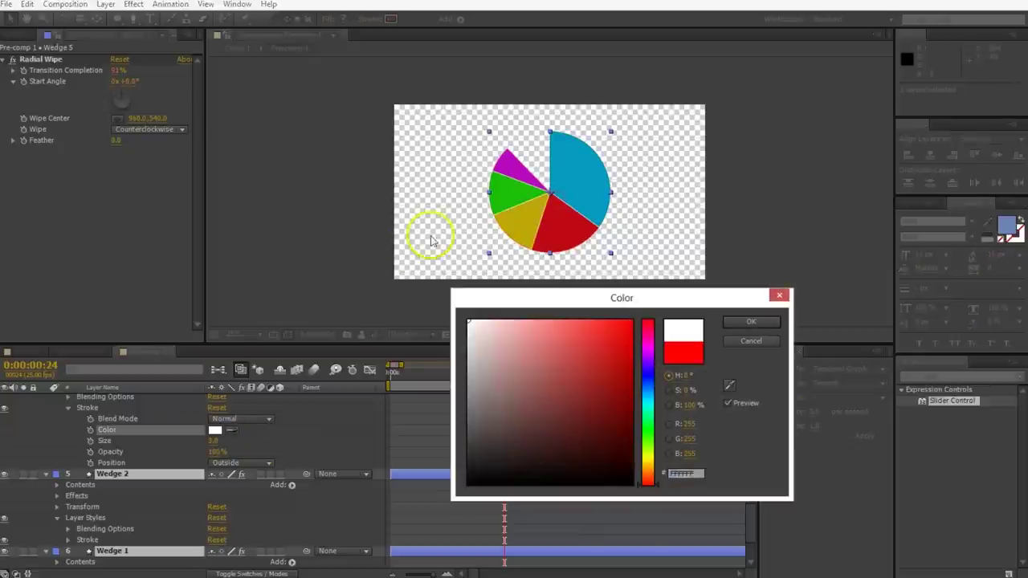
click(751, 322)
shift+click(201, 441)
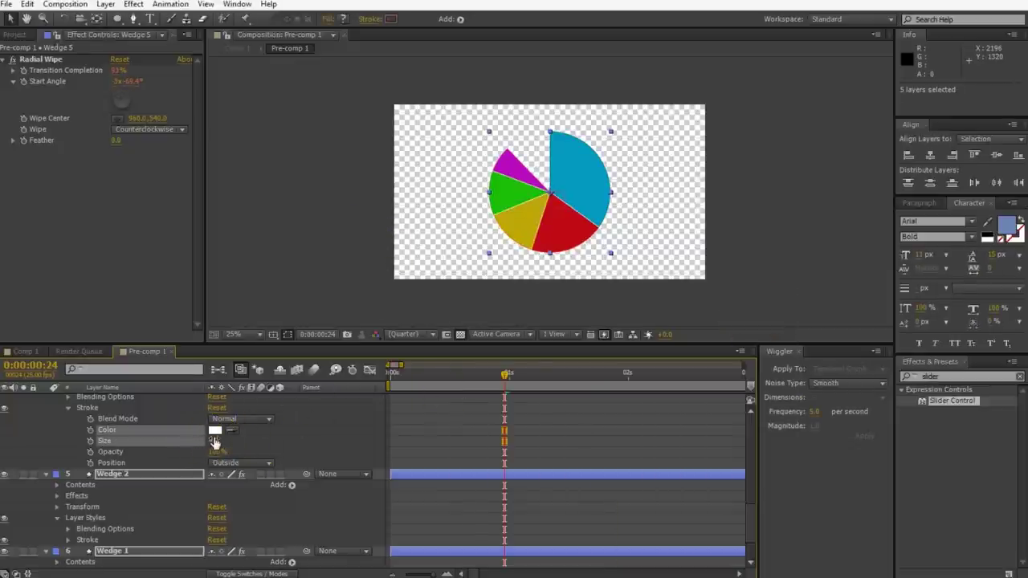
click(233, 462)
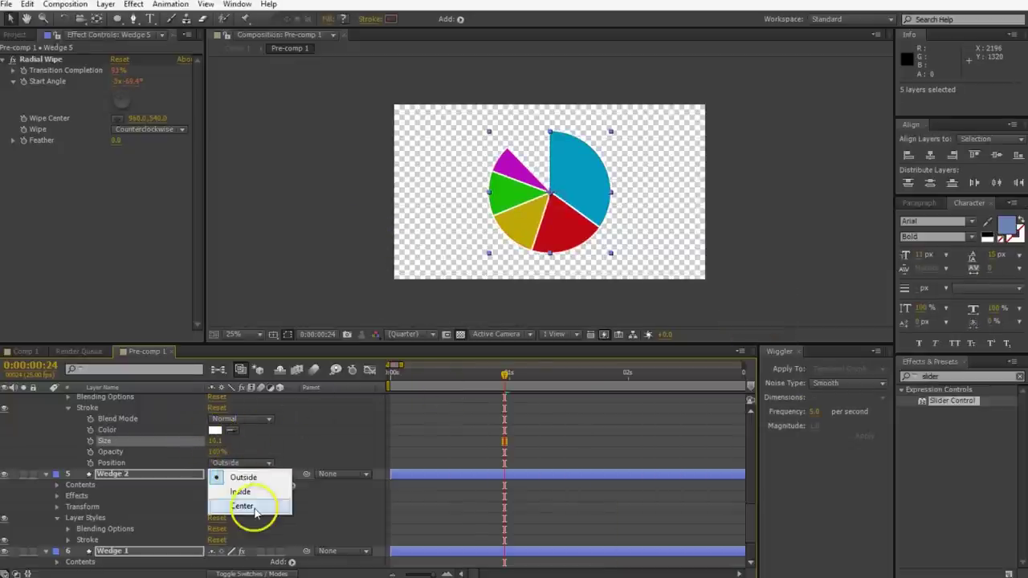
click(256, 509)
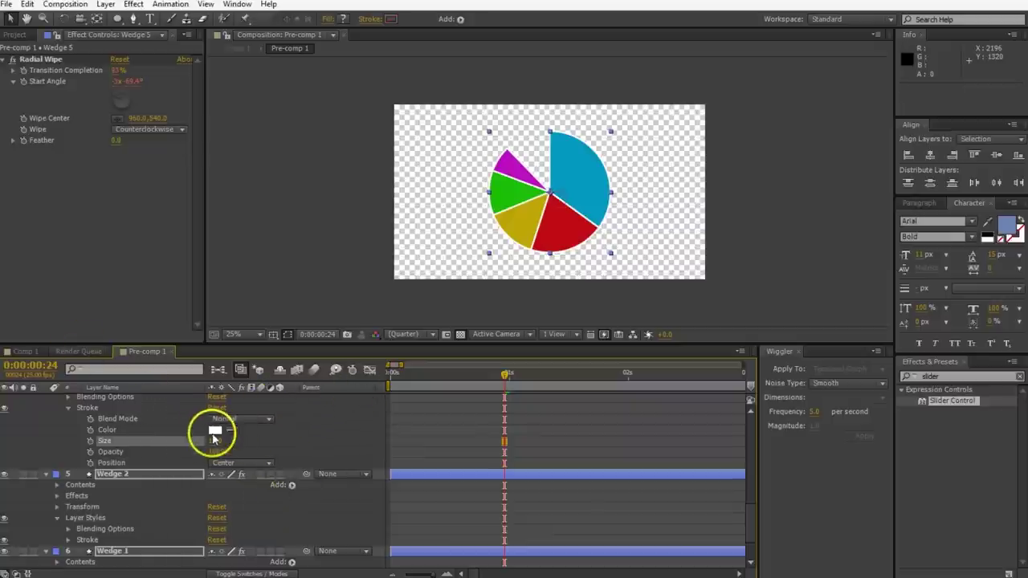
Lower the stroke colour's brightness to 90 for near-white, then go back to Comp 1.
click(214, 430)
click(686, 405)
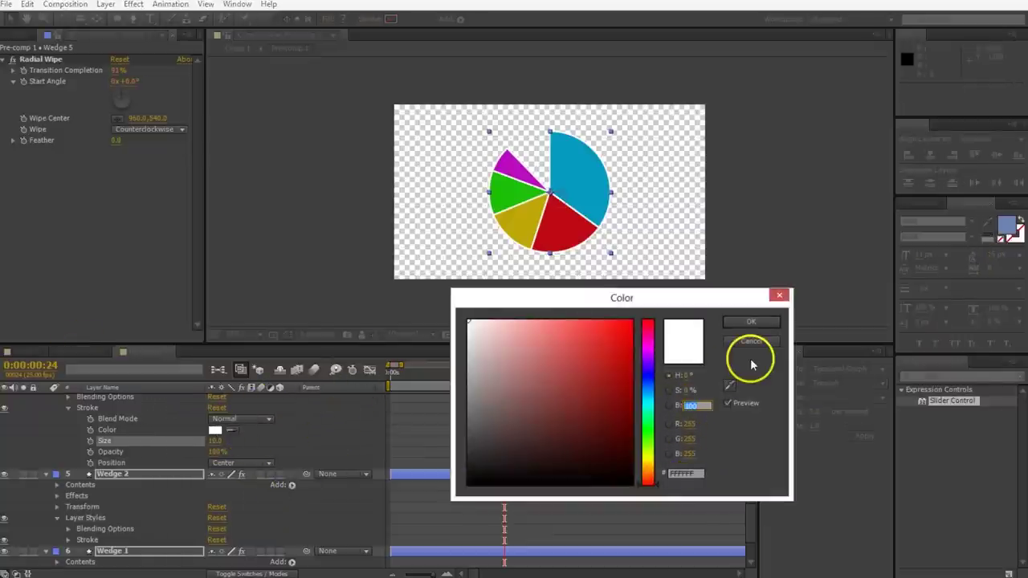
text(90)
key(Return)
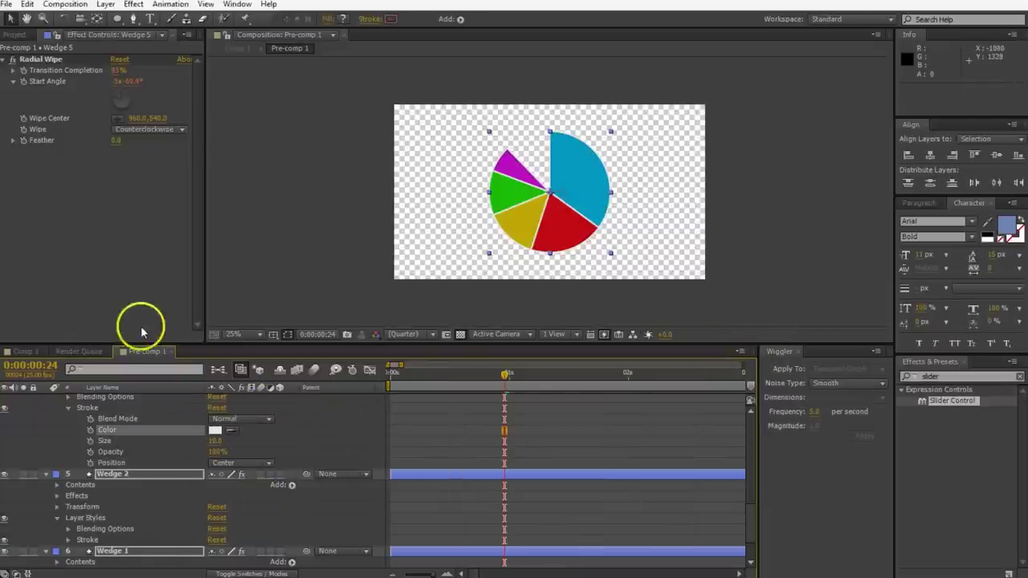
click(23, 352)
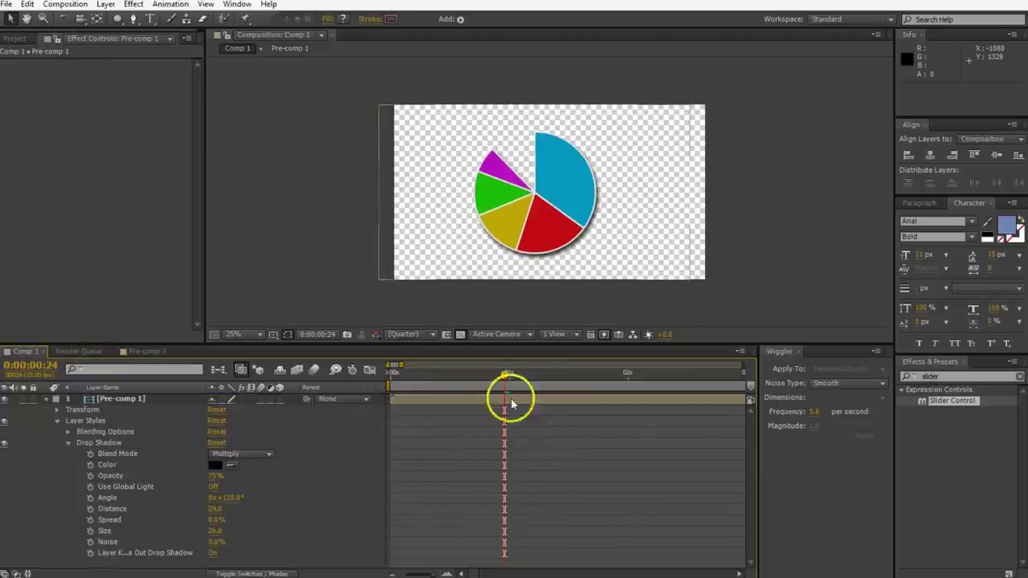
Preview the wedge animation from frame 0, then move Pre-comp 1 up and right to 948, 464.
drag(476, 379, 392, 380)
key(space)
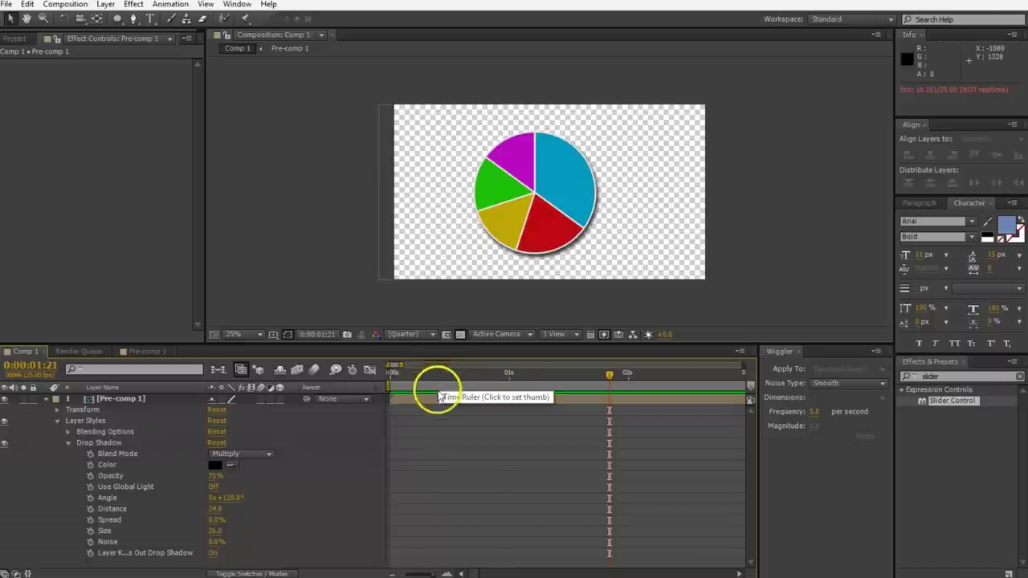
click(531, 218)
drag(532, 219, 552, 195)
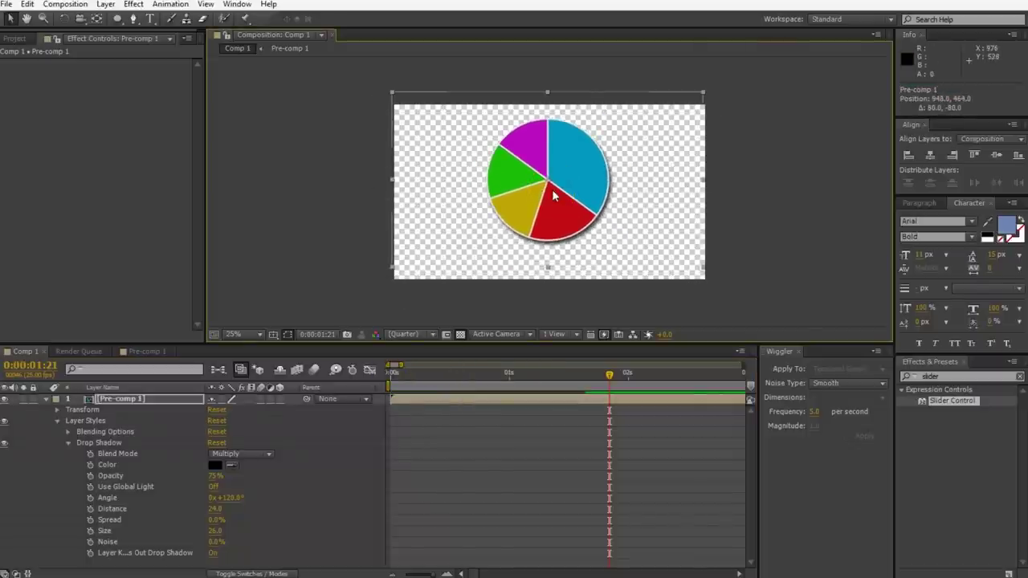